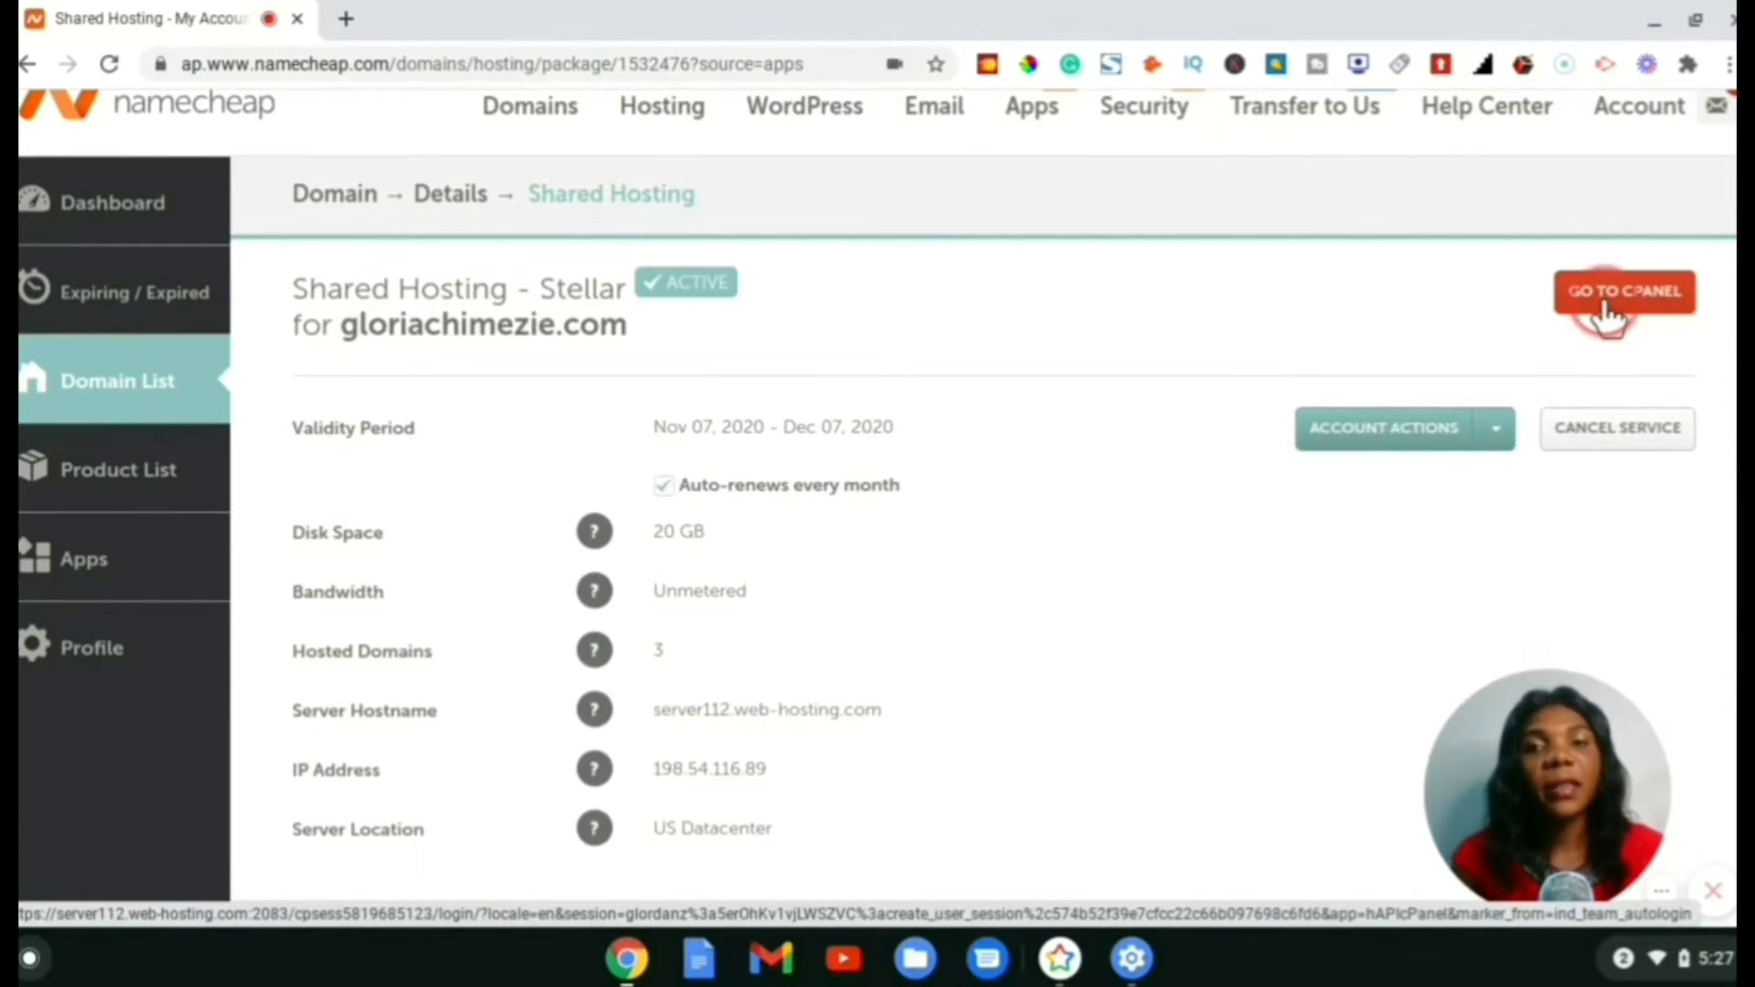
Open the cPanel of the Stellar shared hosting package
left_click(1604, 302)
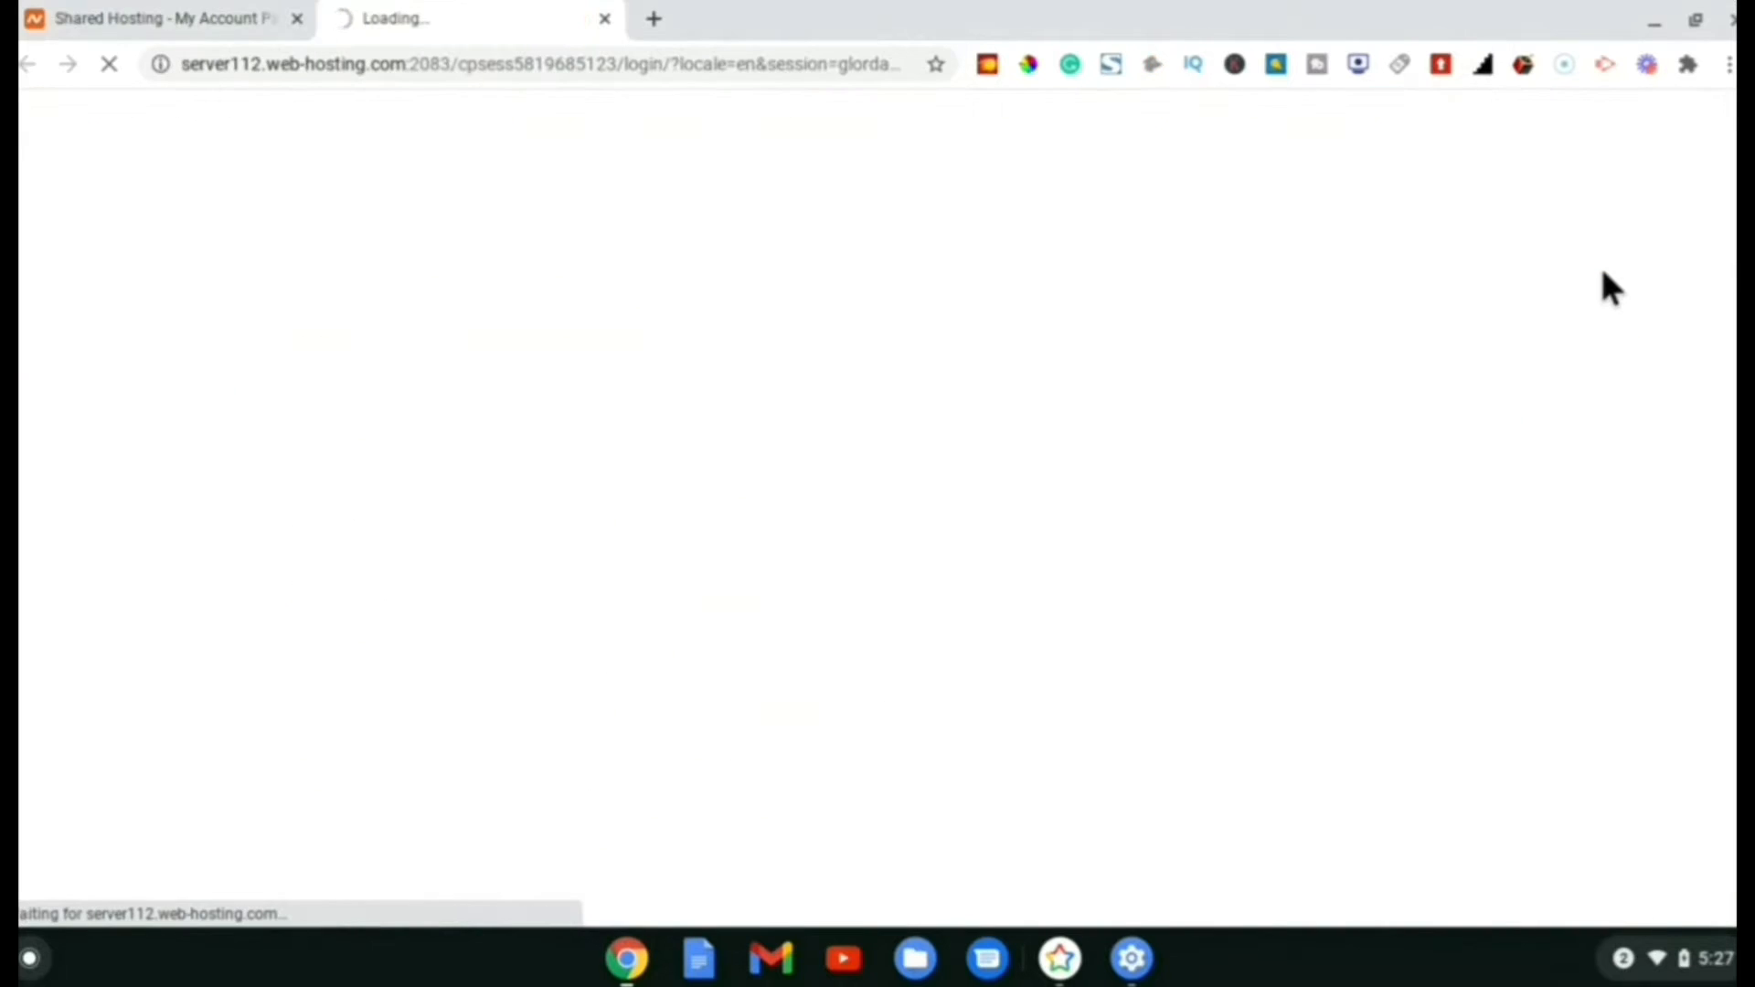
left_click(1603, 274)
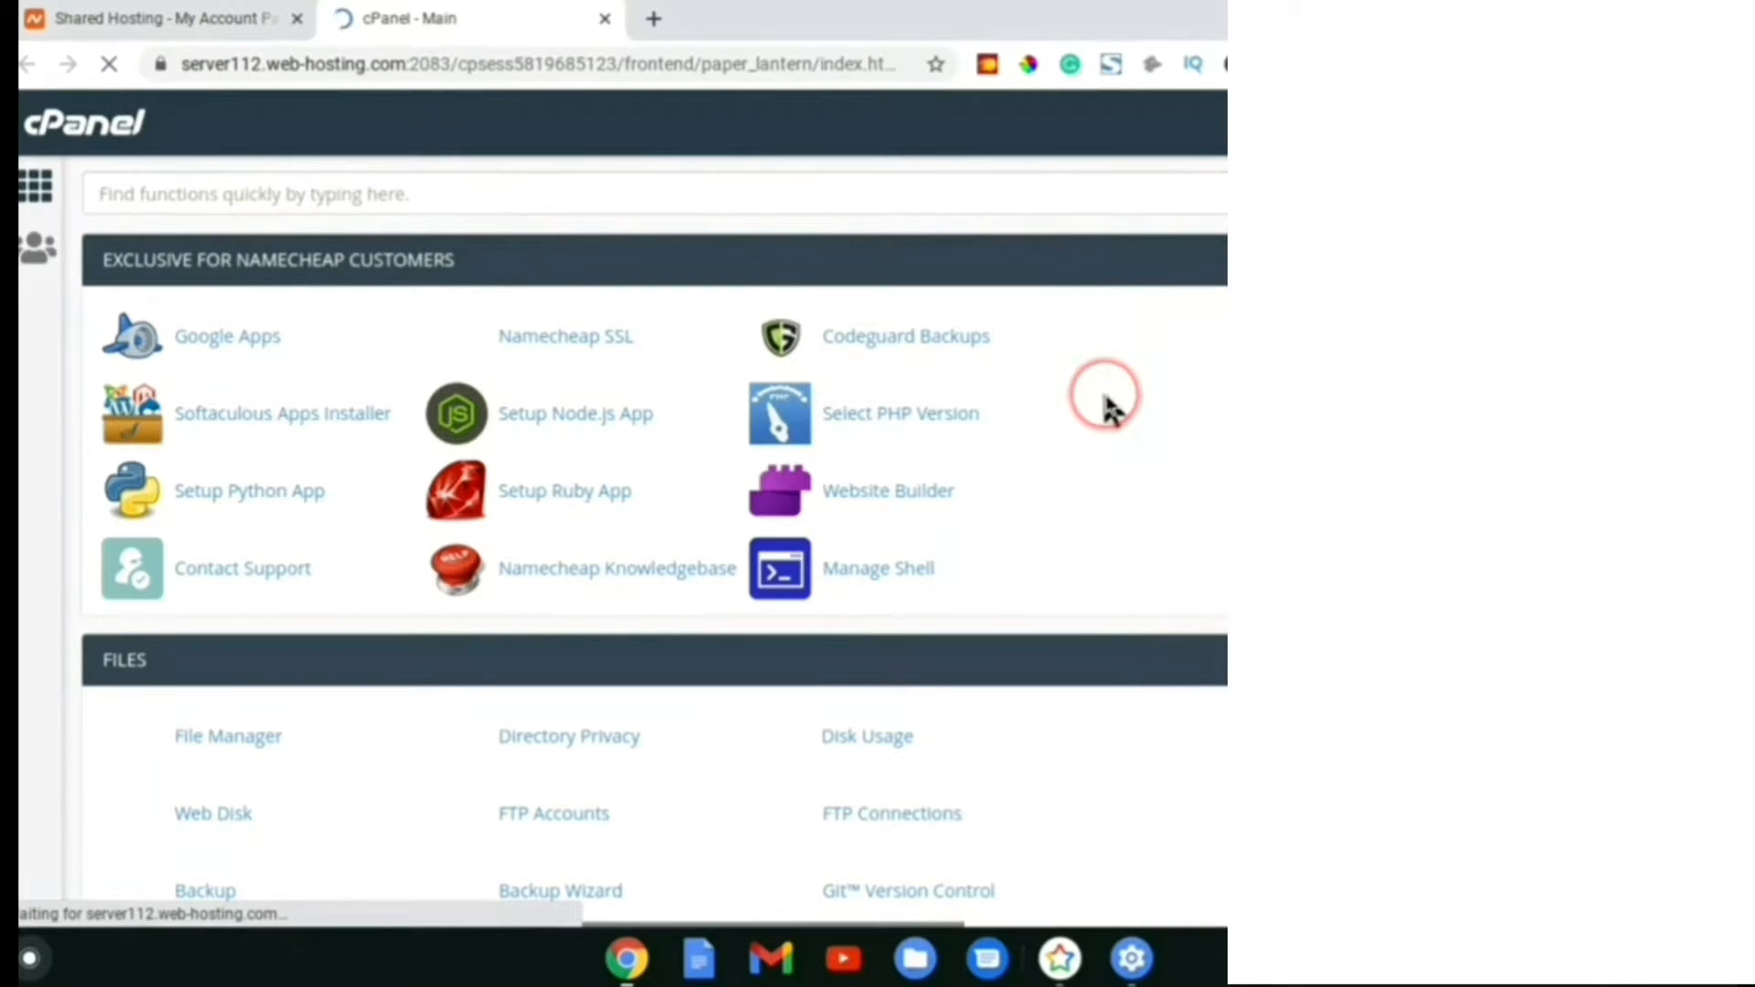
Look through the cPanel sections for WordPress installation options, including Softaculous Apps Installer and WordPress Manager by Softaculous
scroll(1108, 407, "down", 5)
scroll(1117, 430, "down", 4)
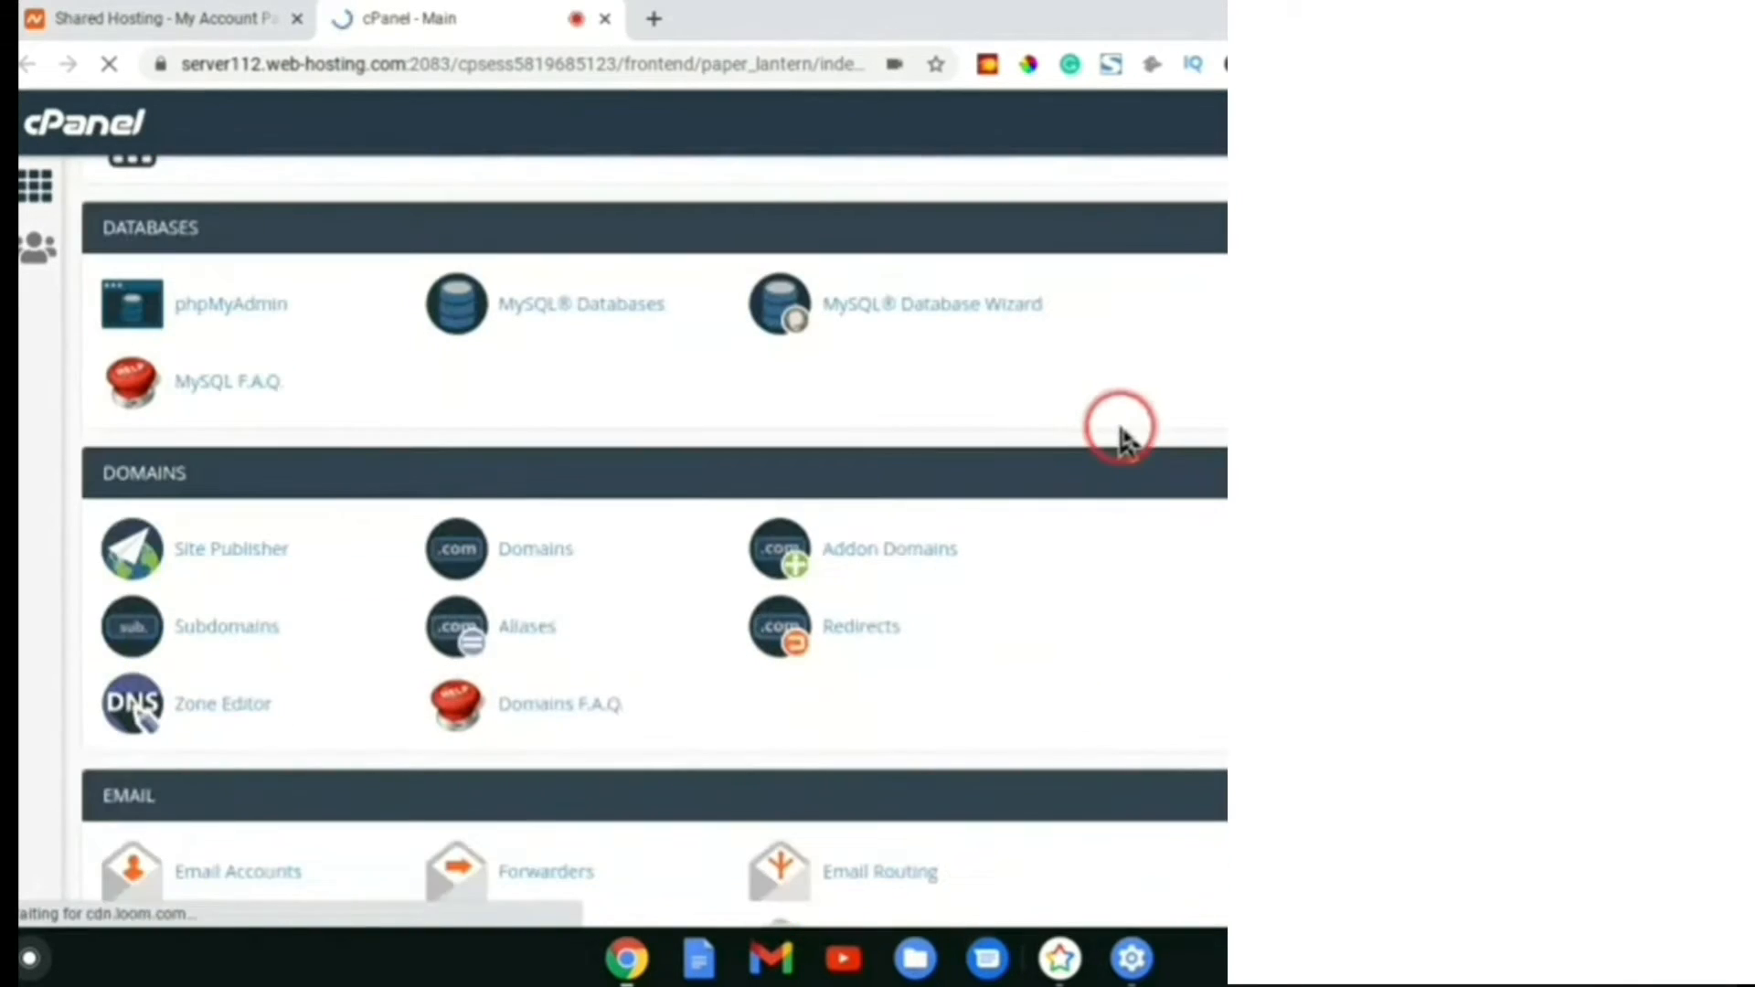
scroll(1133, 434, "down", 5)
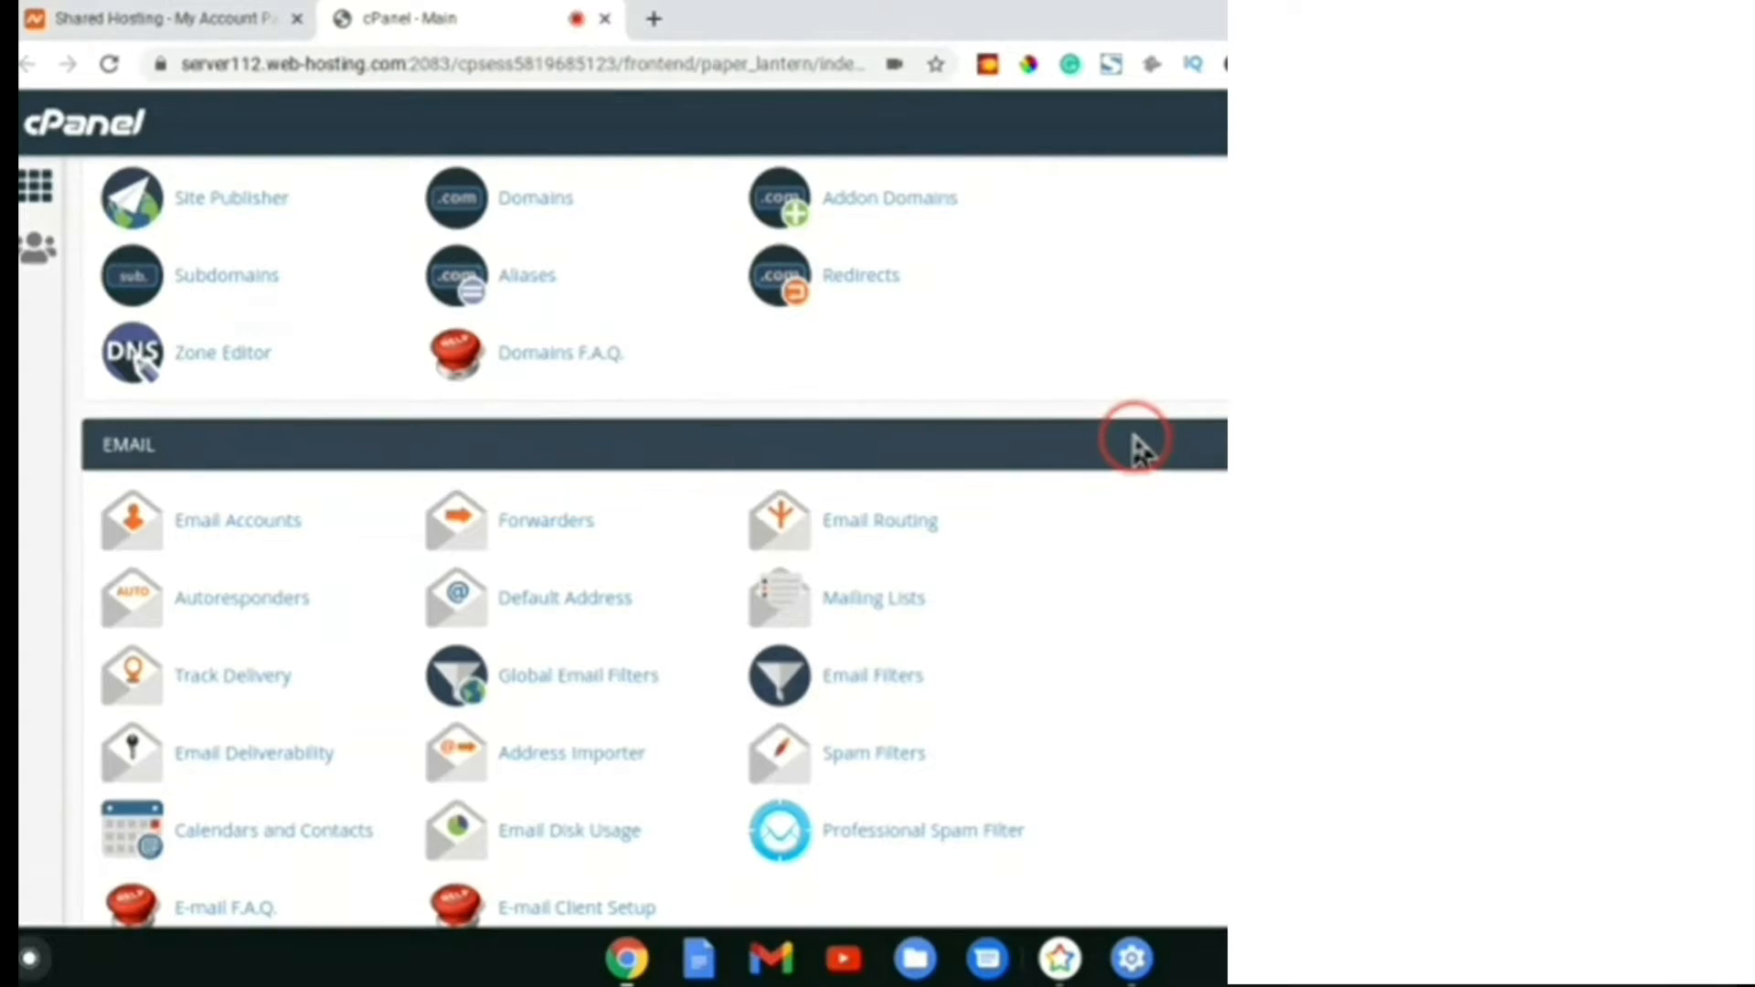
scroll(1136, 443, "up", 14)
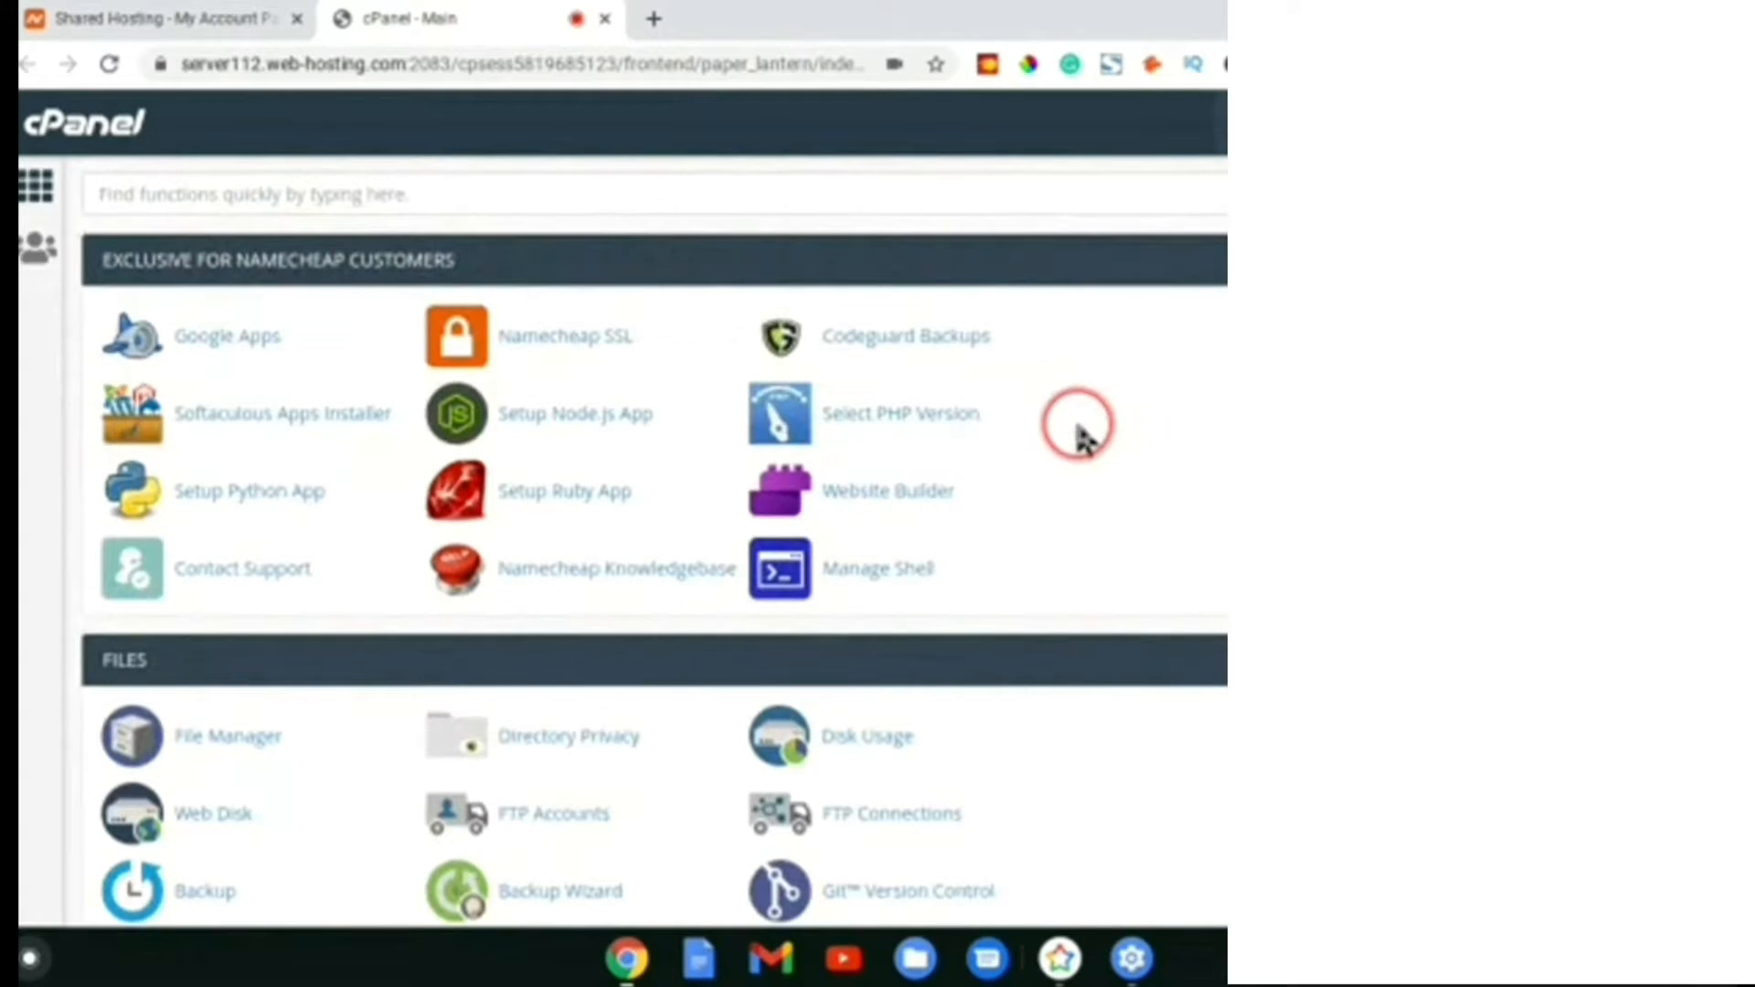
scroll(1084, 431, "down", 1)
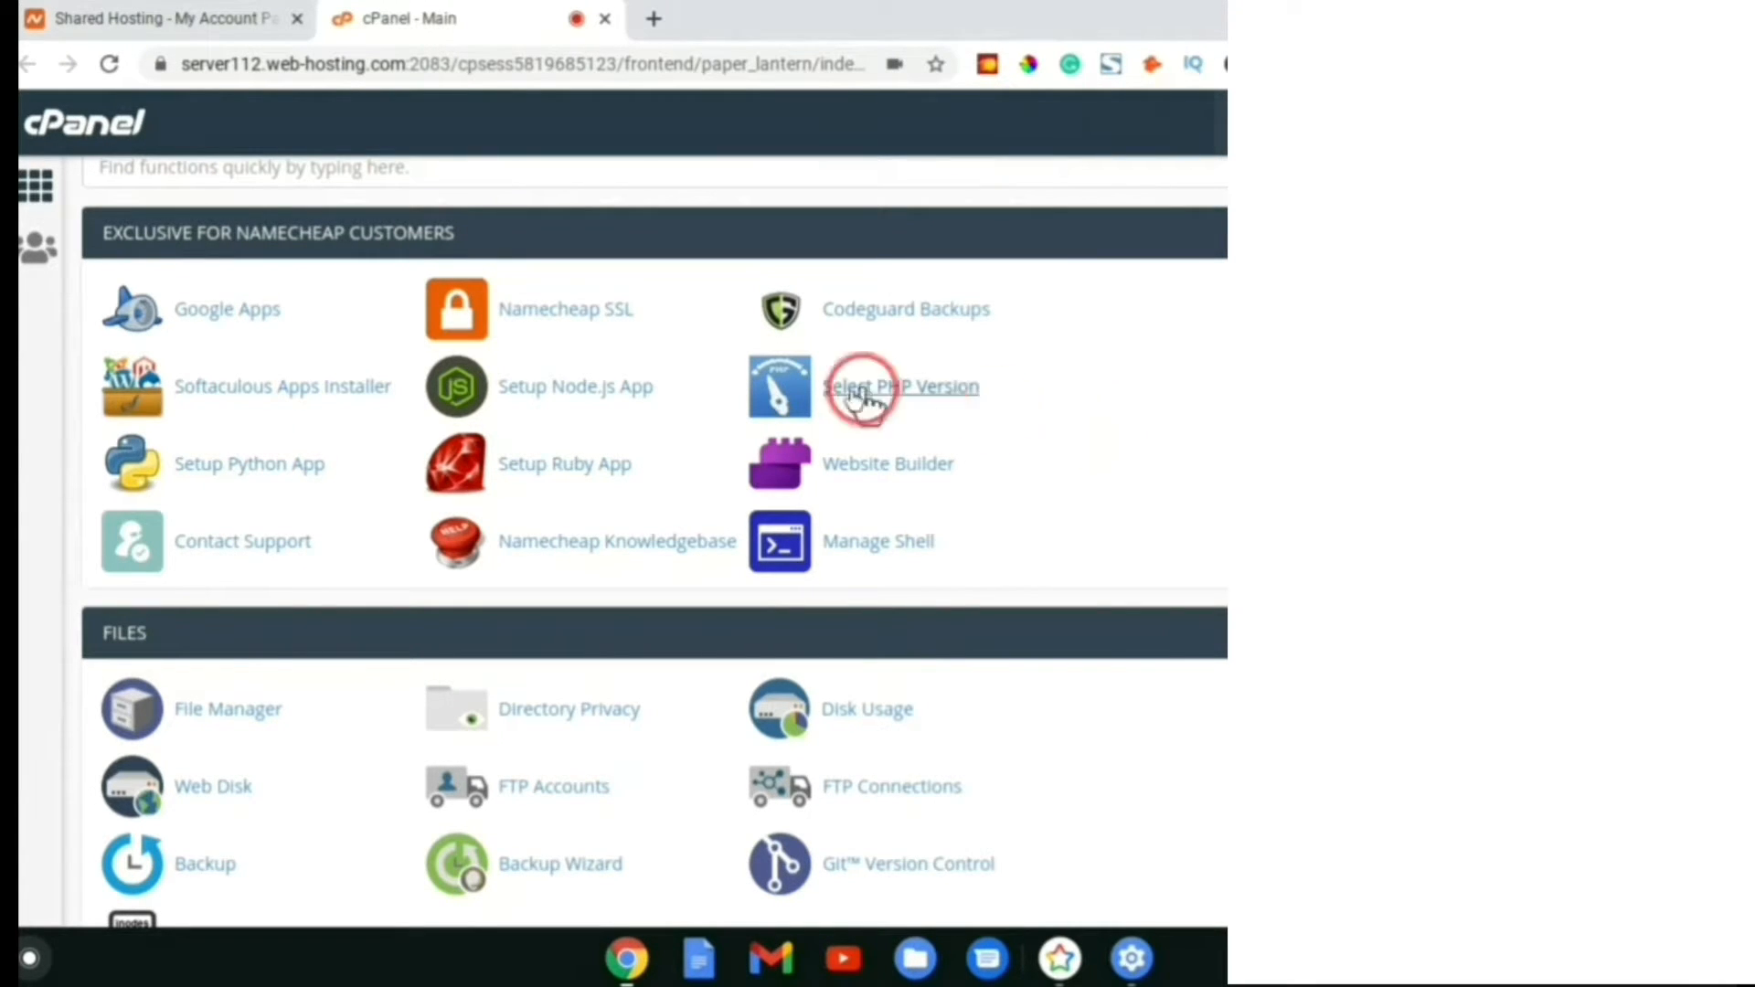
left_click(331, 388)
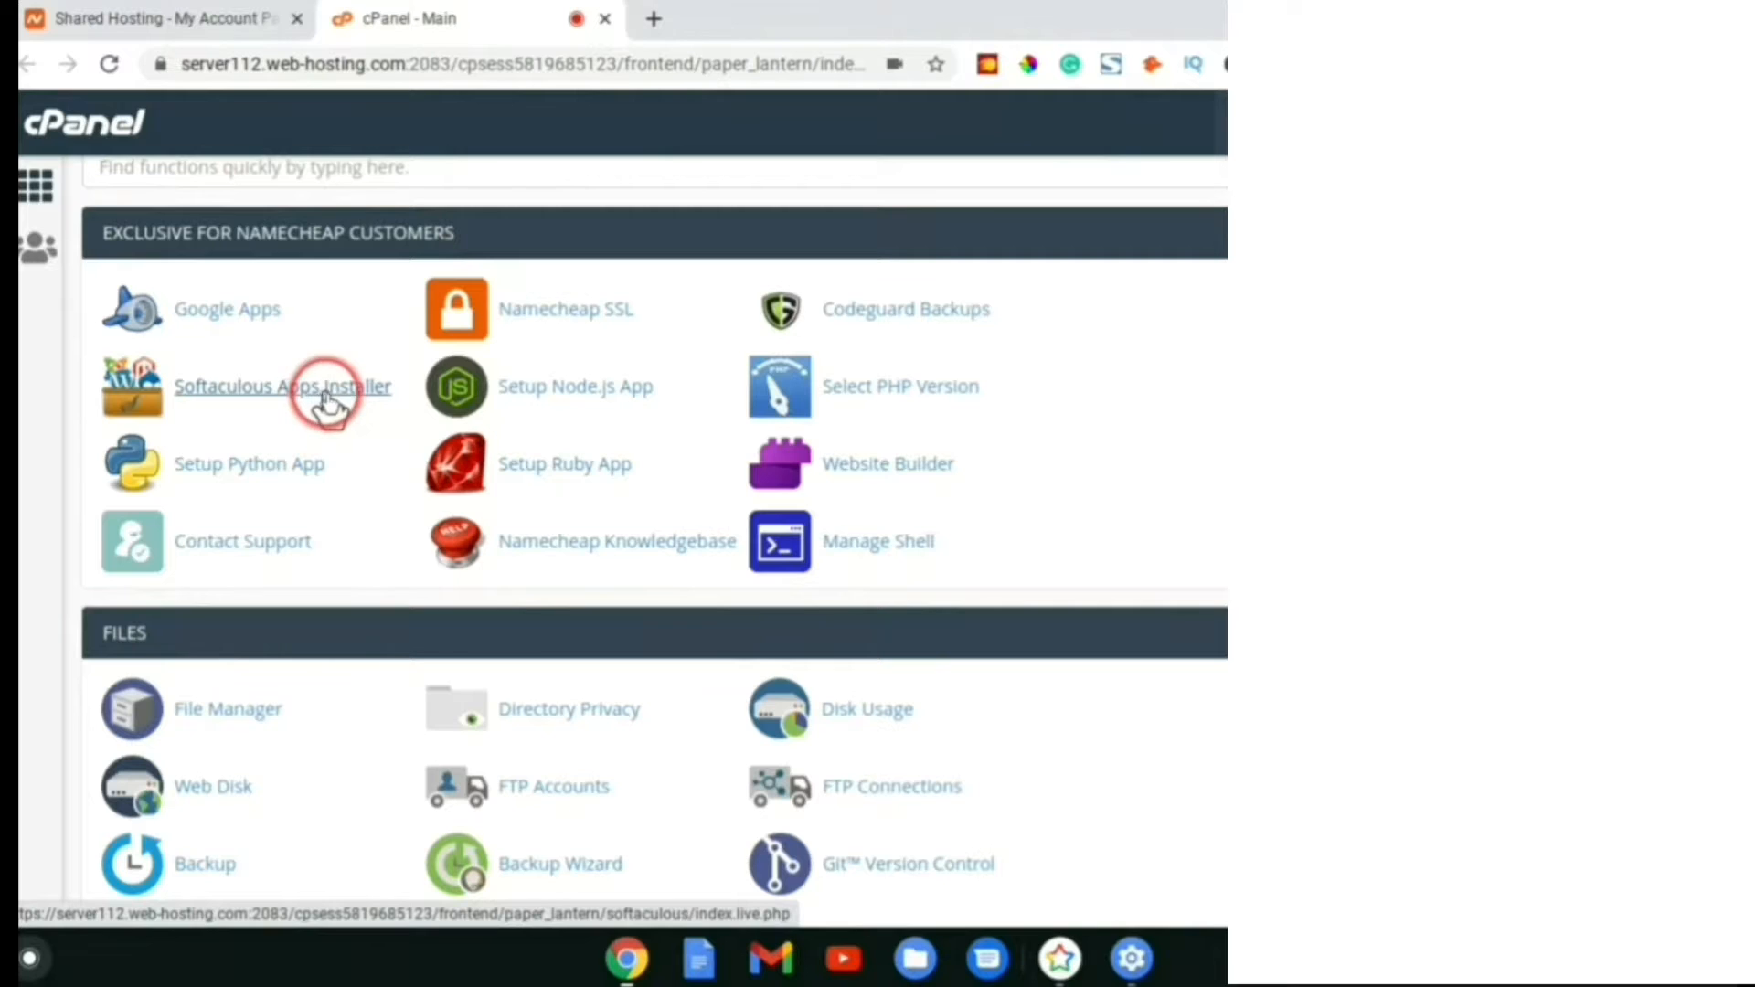
scroll(768, 548, "down", 3)
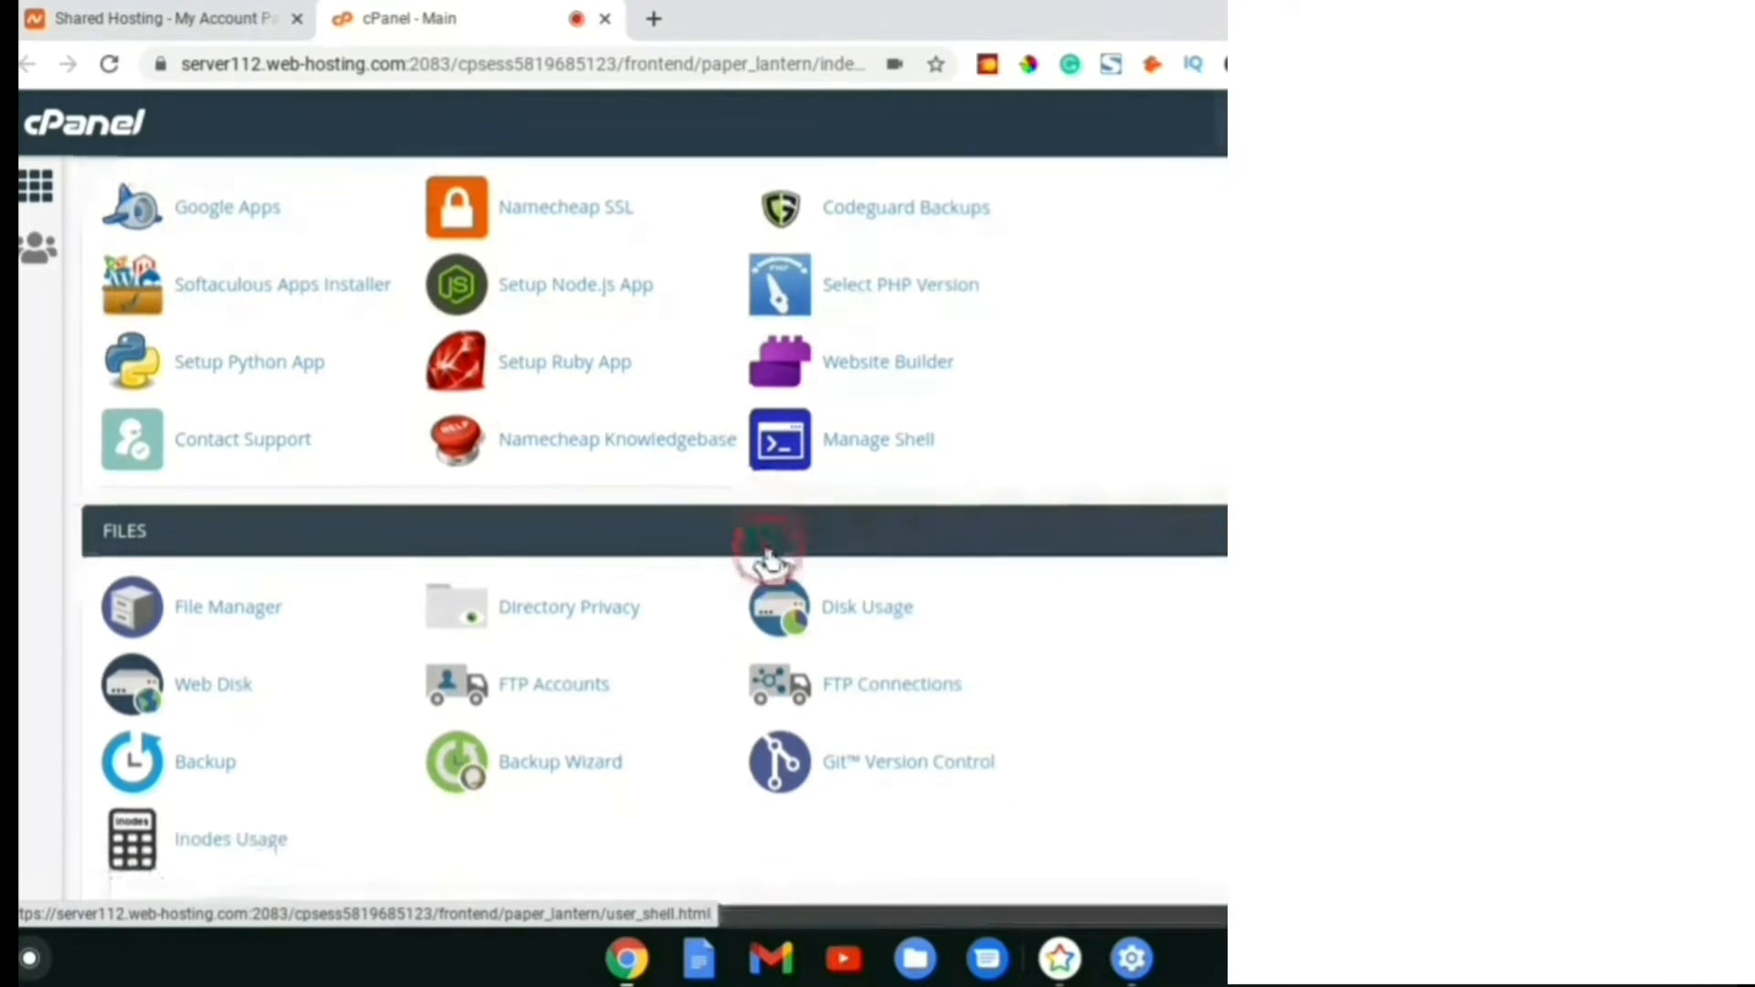
scroll(673, 475, "up", 2)
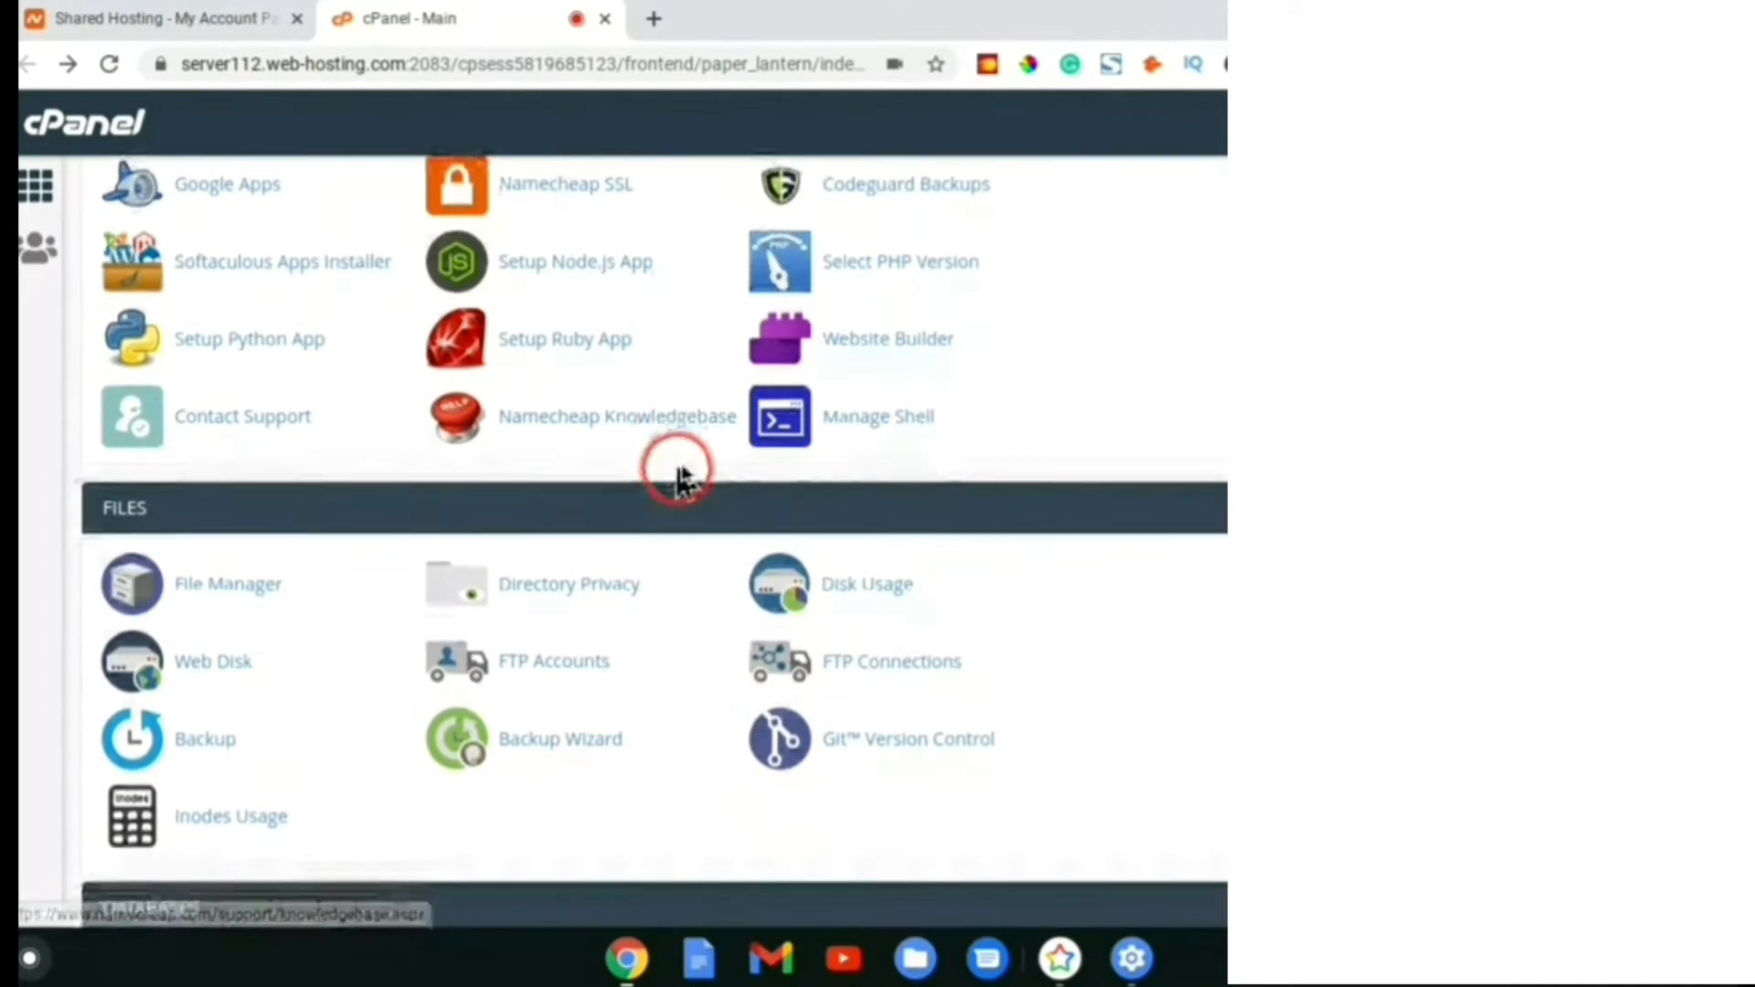
scroll(686, 463, "down", 2)
scroll(695, 453, "down", 3)
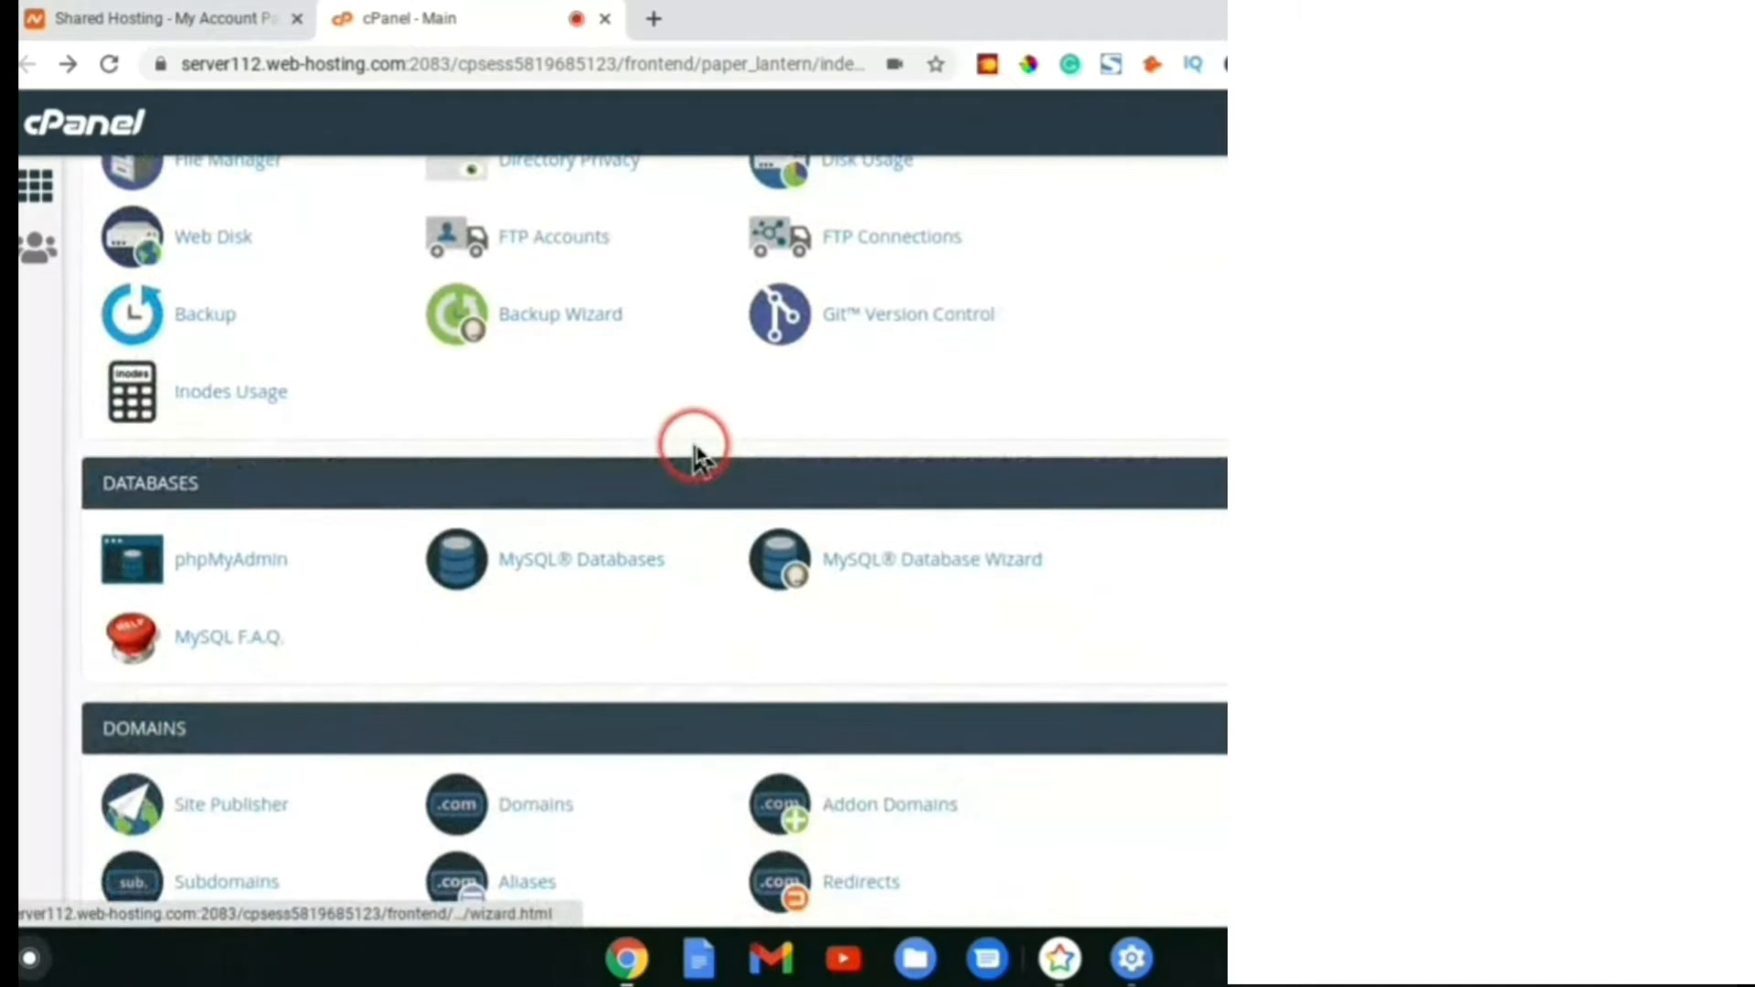
scroll(693, 450, "down", 5)
scroll(695, 458, "down", 14)
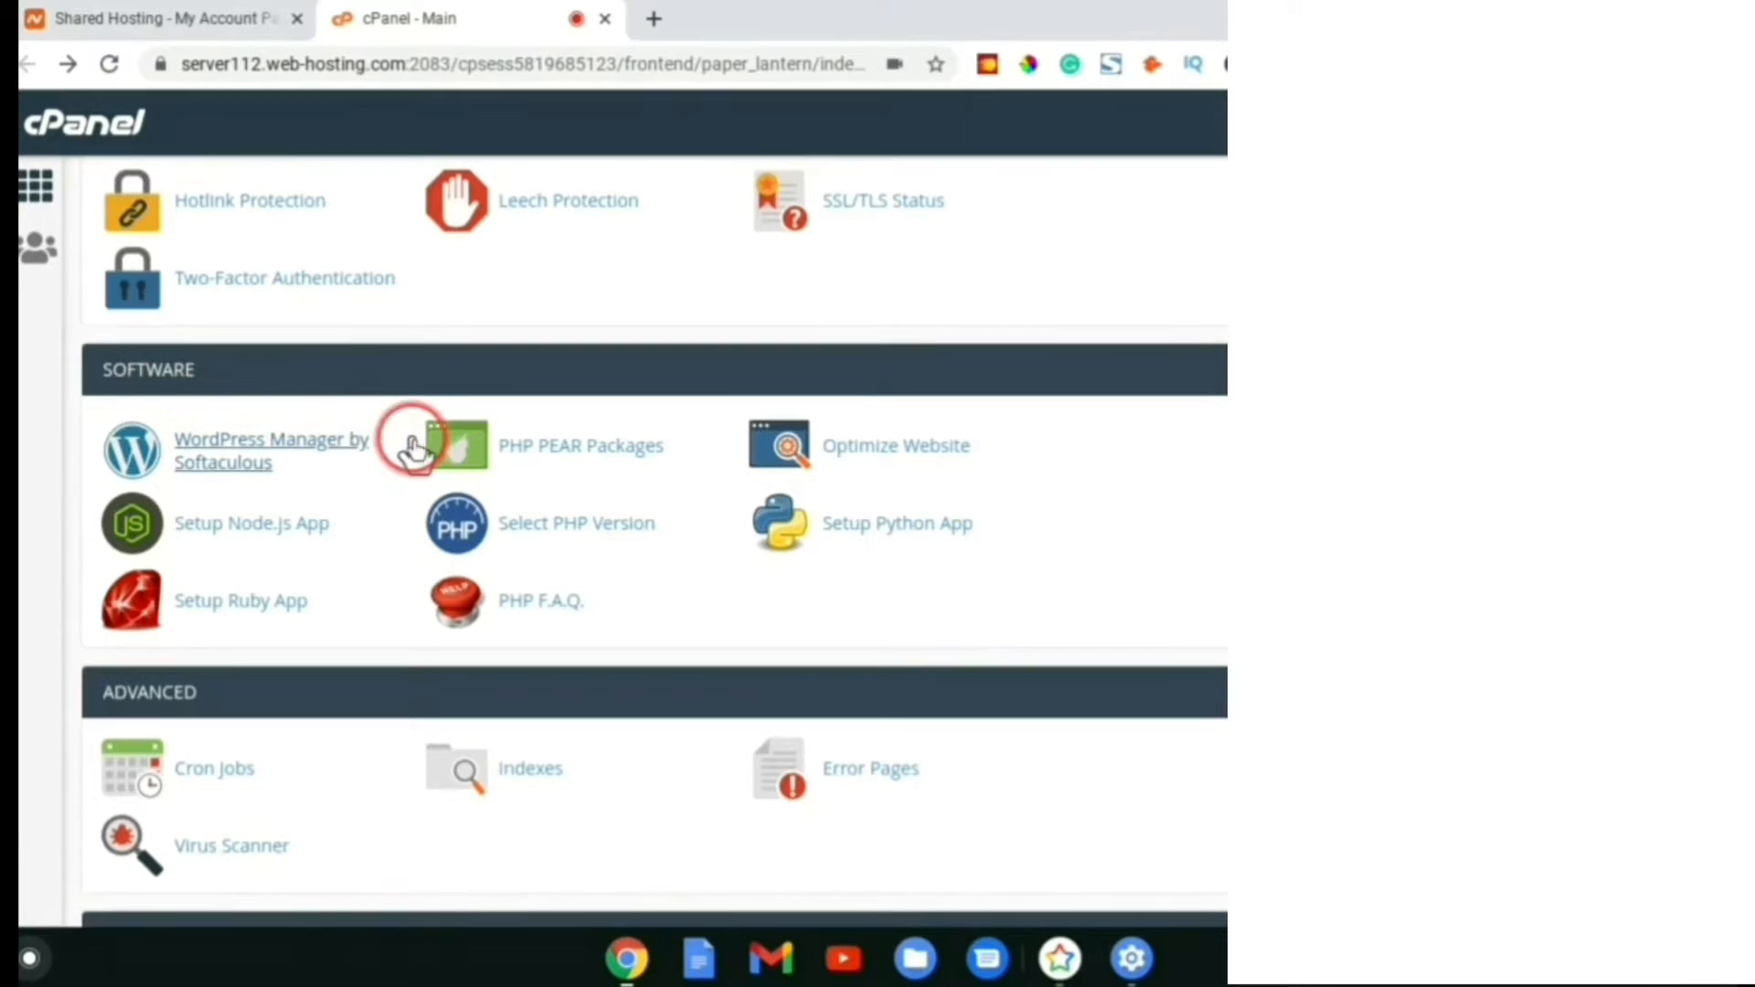
scroll(426, 443, "down", 3)
scroll(426, 448, "down", 6)
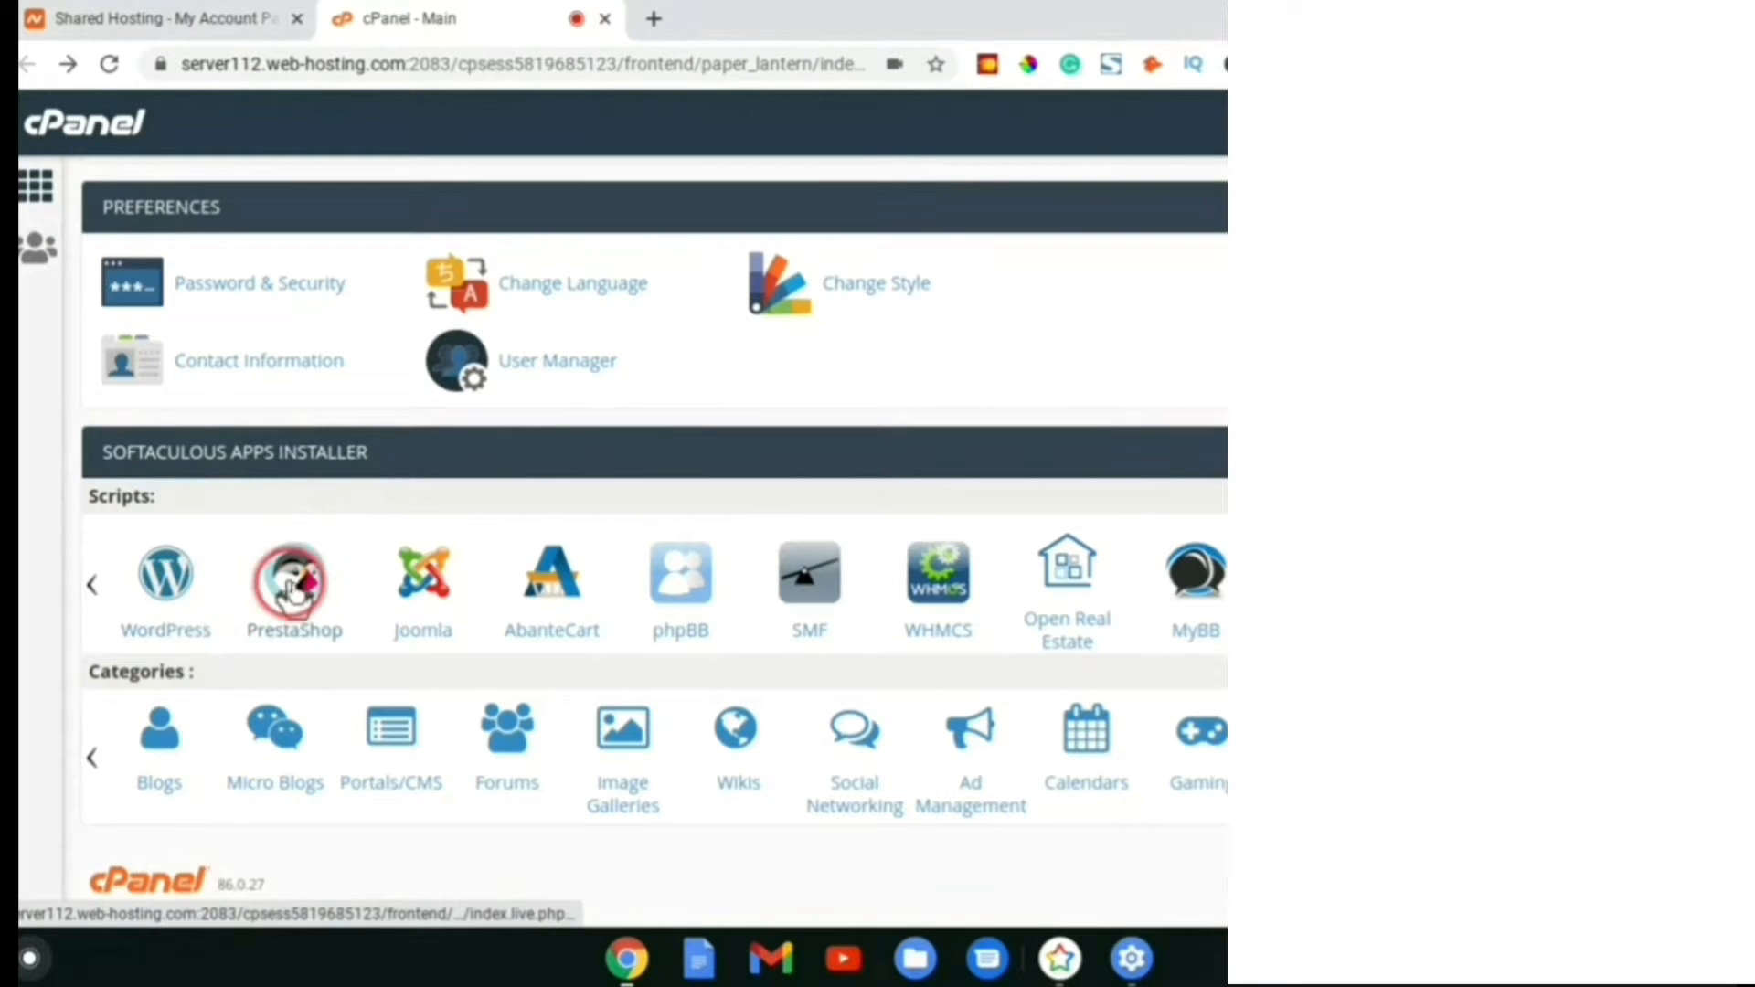
Open the WordPress script page from the Softaculous Apps Installer scripts in cPanel
scroll(315, 599, "up", 10)
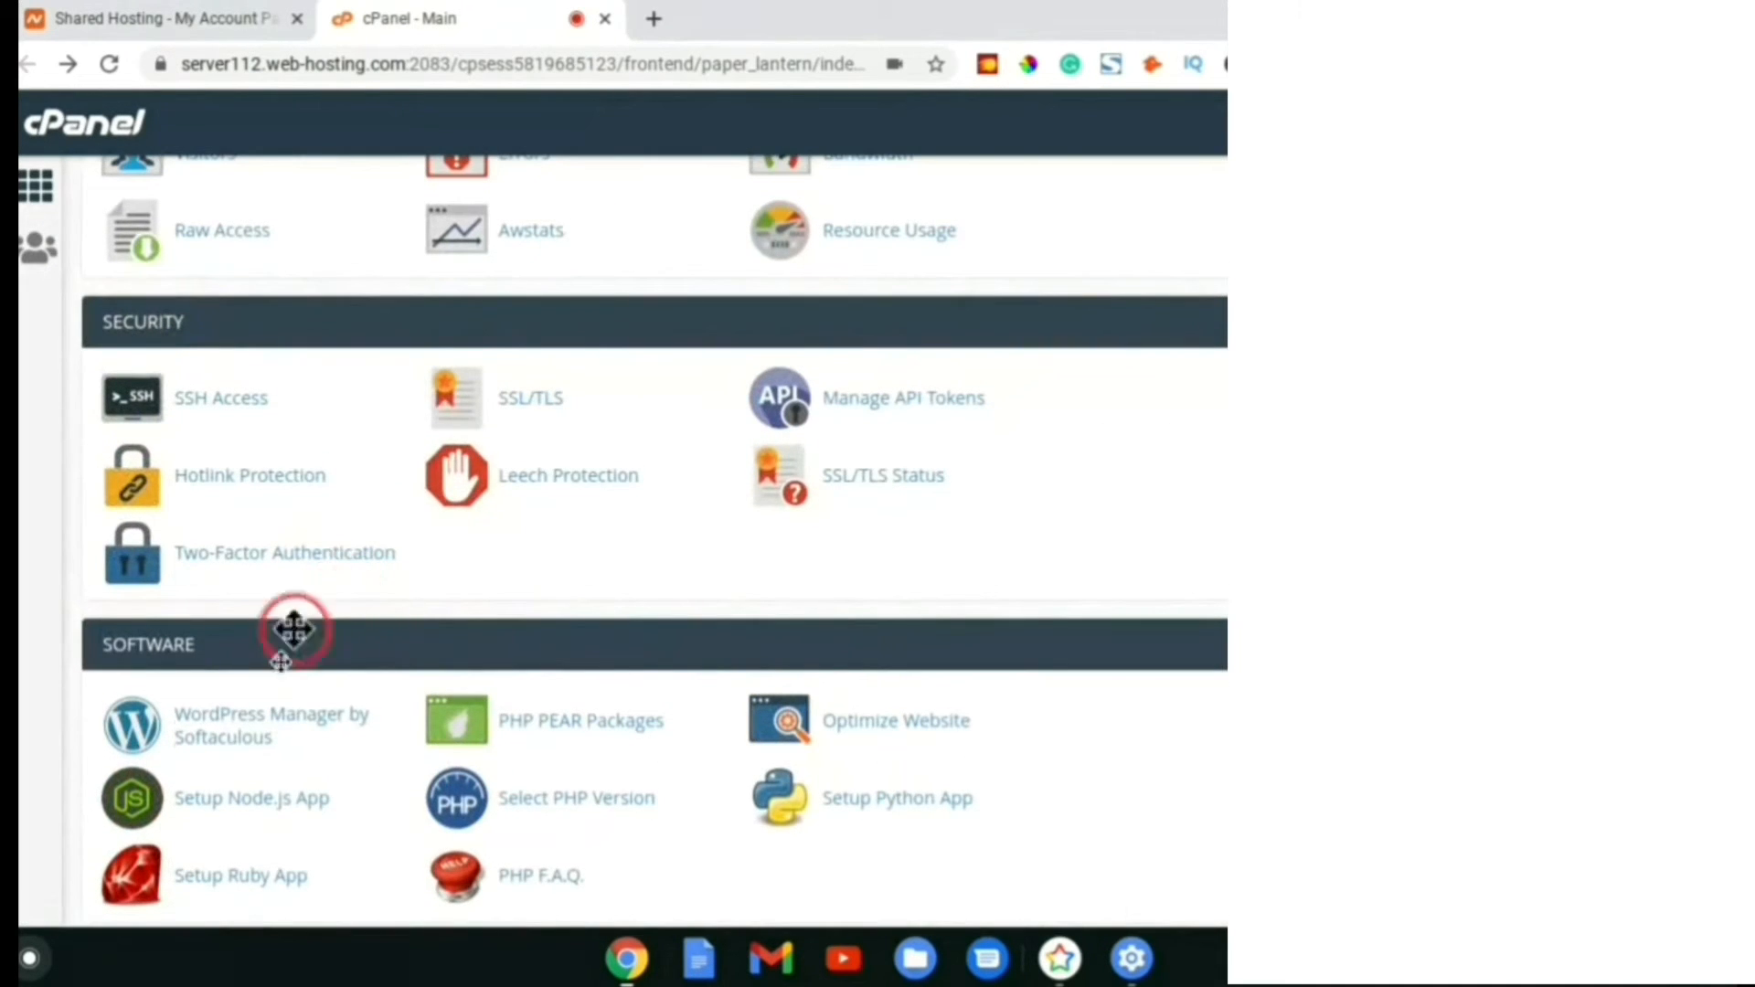
scroll(409, 637, "up", 1)
scroll(423, 638, "up", 20)
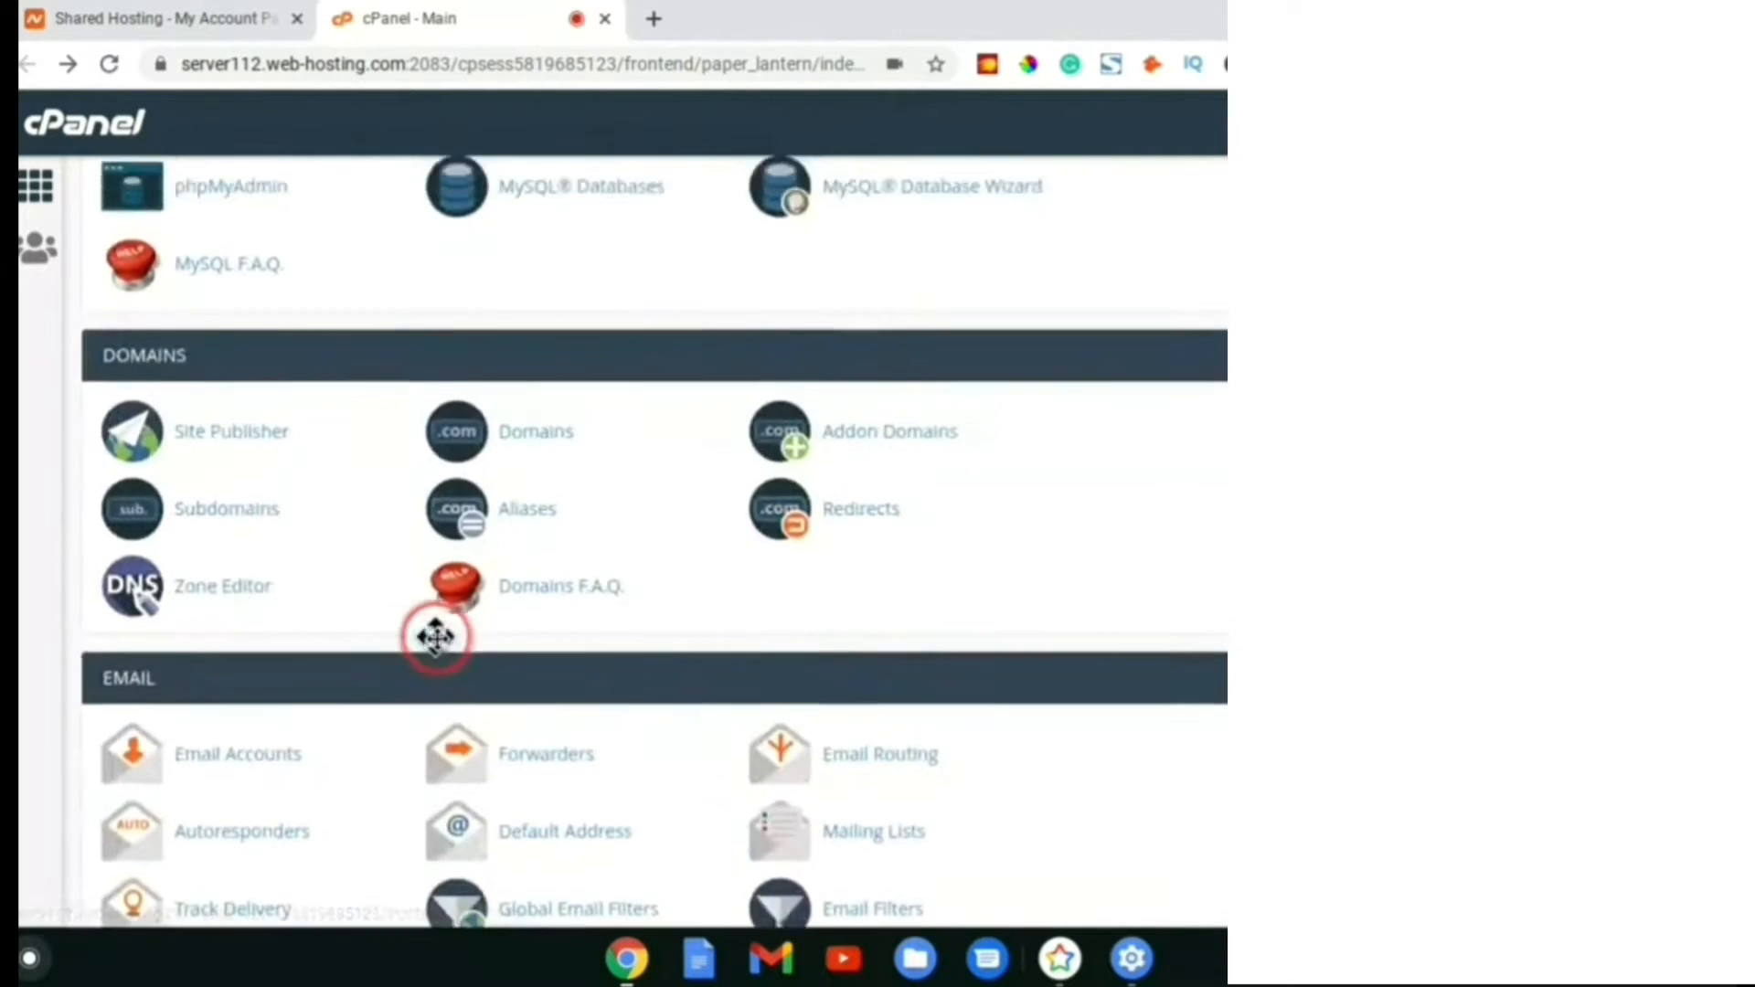
scroll(440, 654, "up", 4)
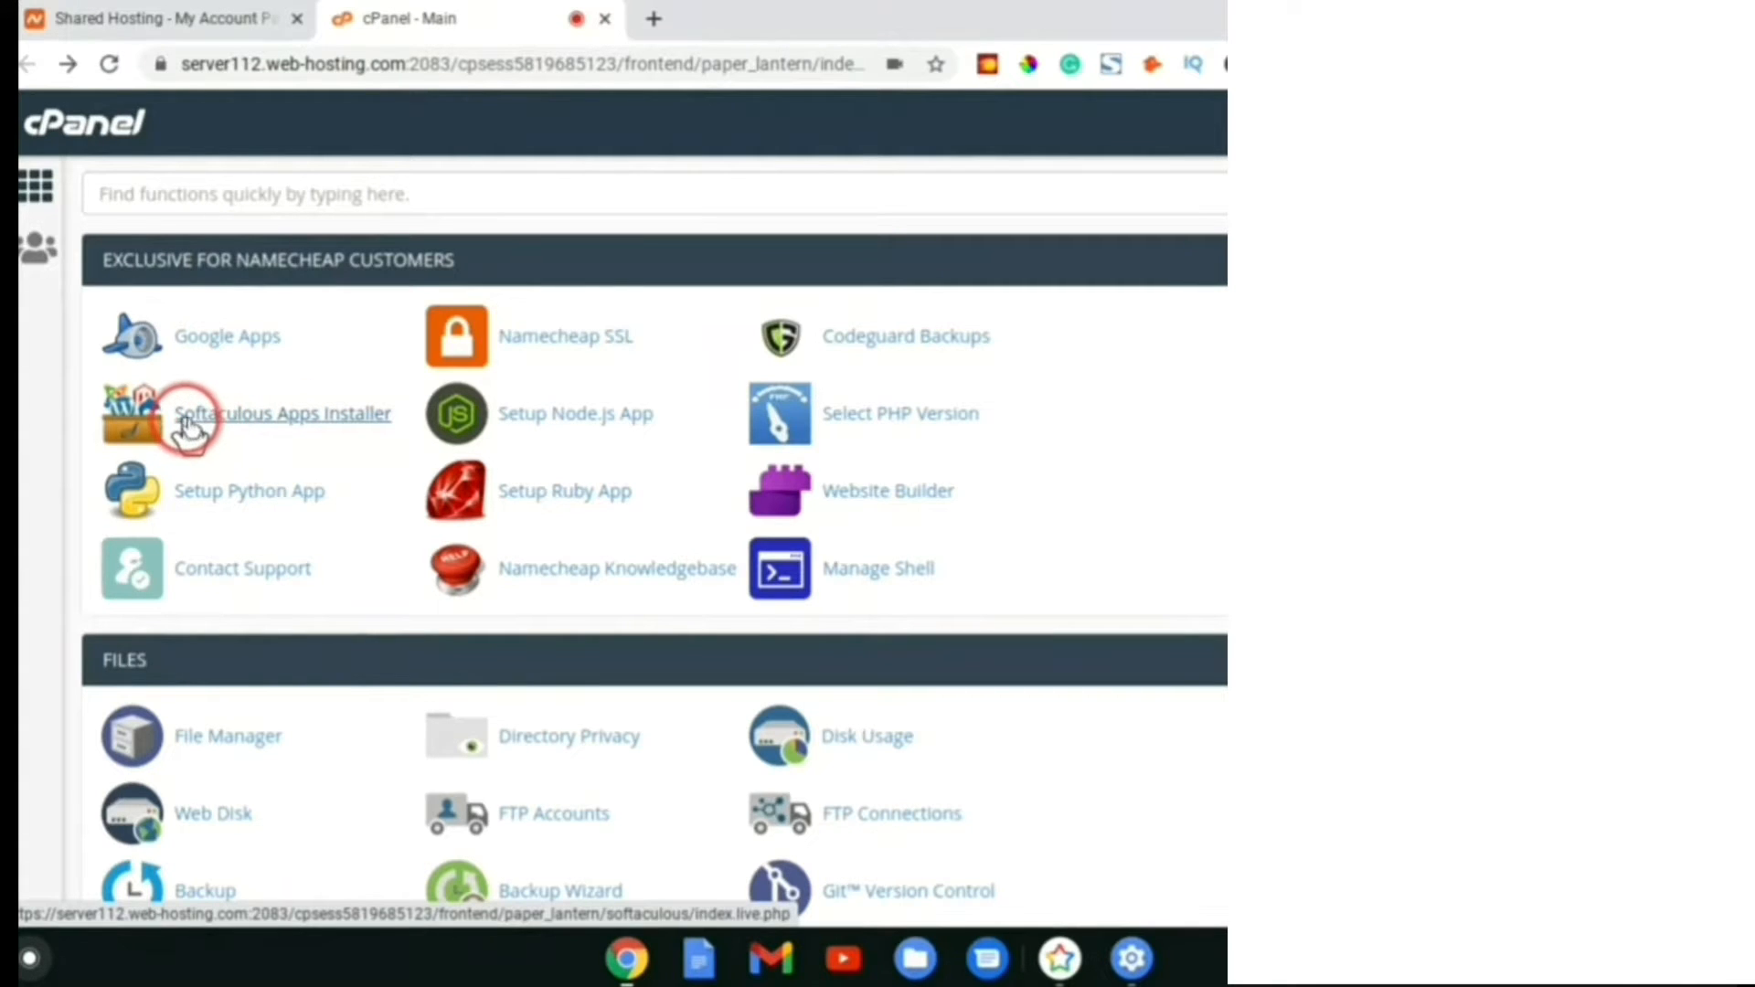
scroll(686, 586, "down", 15)
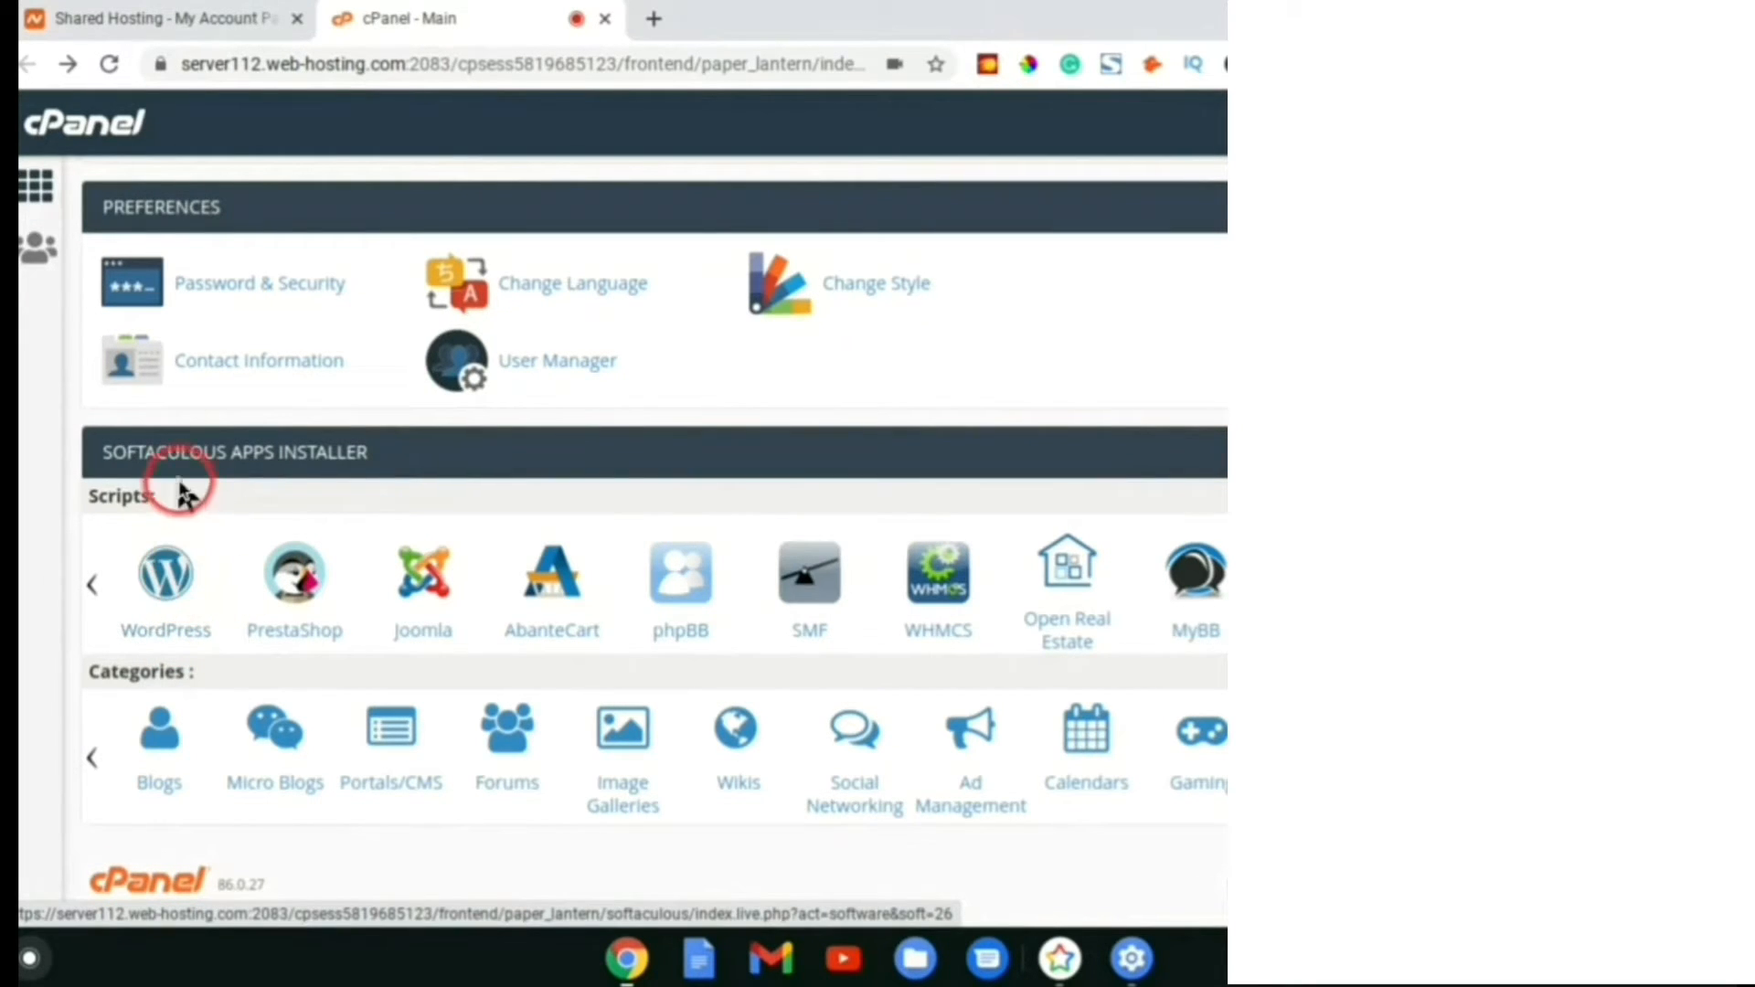
left_click(172, 585)
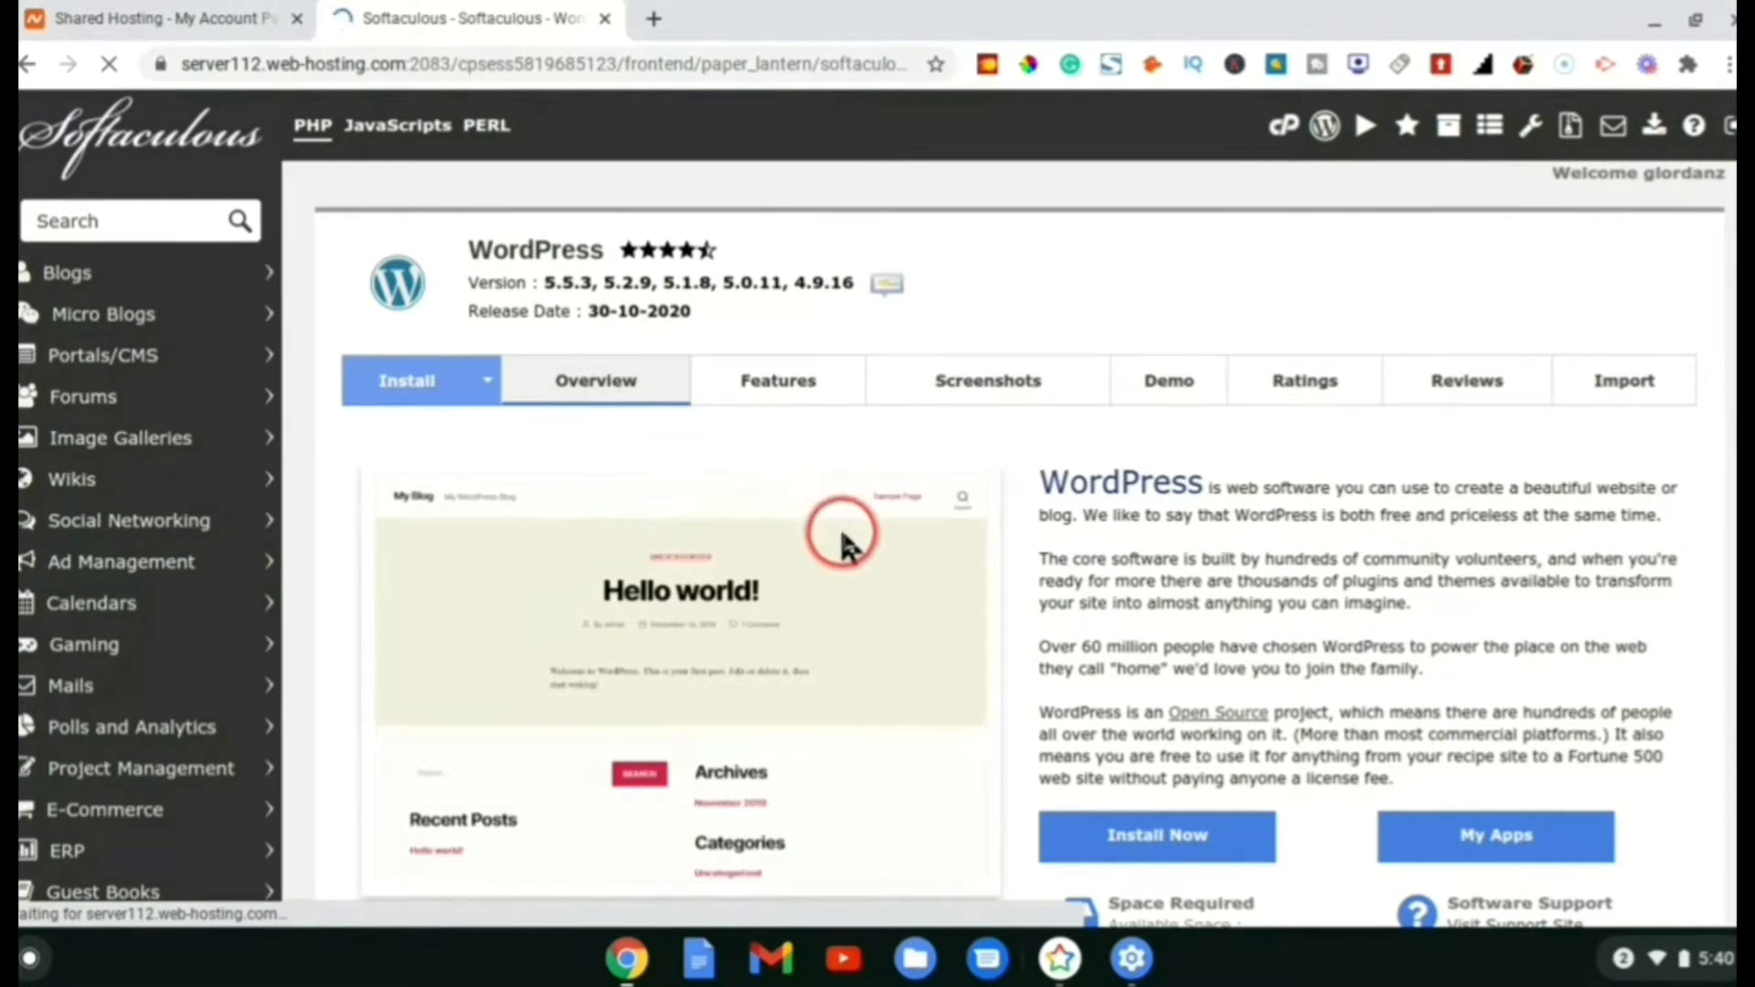
Start a WordPress installation from the overview page to open its setup form
scroll(842, 536, "down", 1)
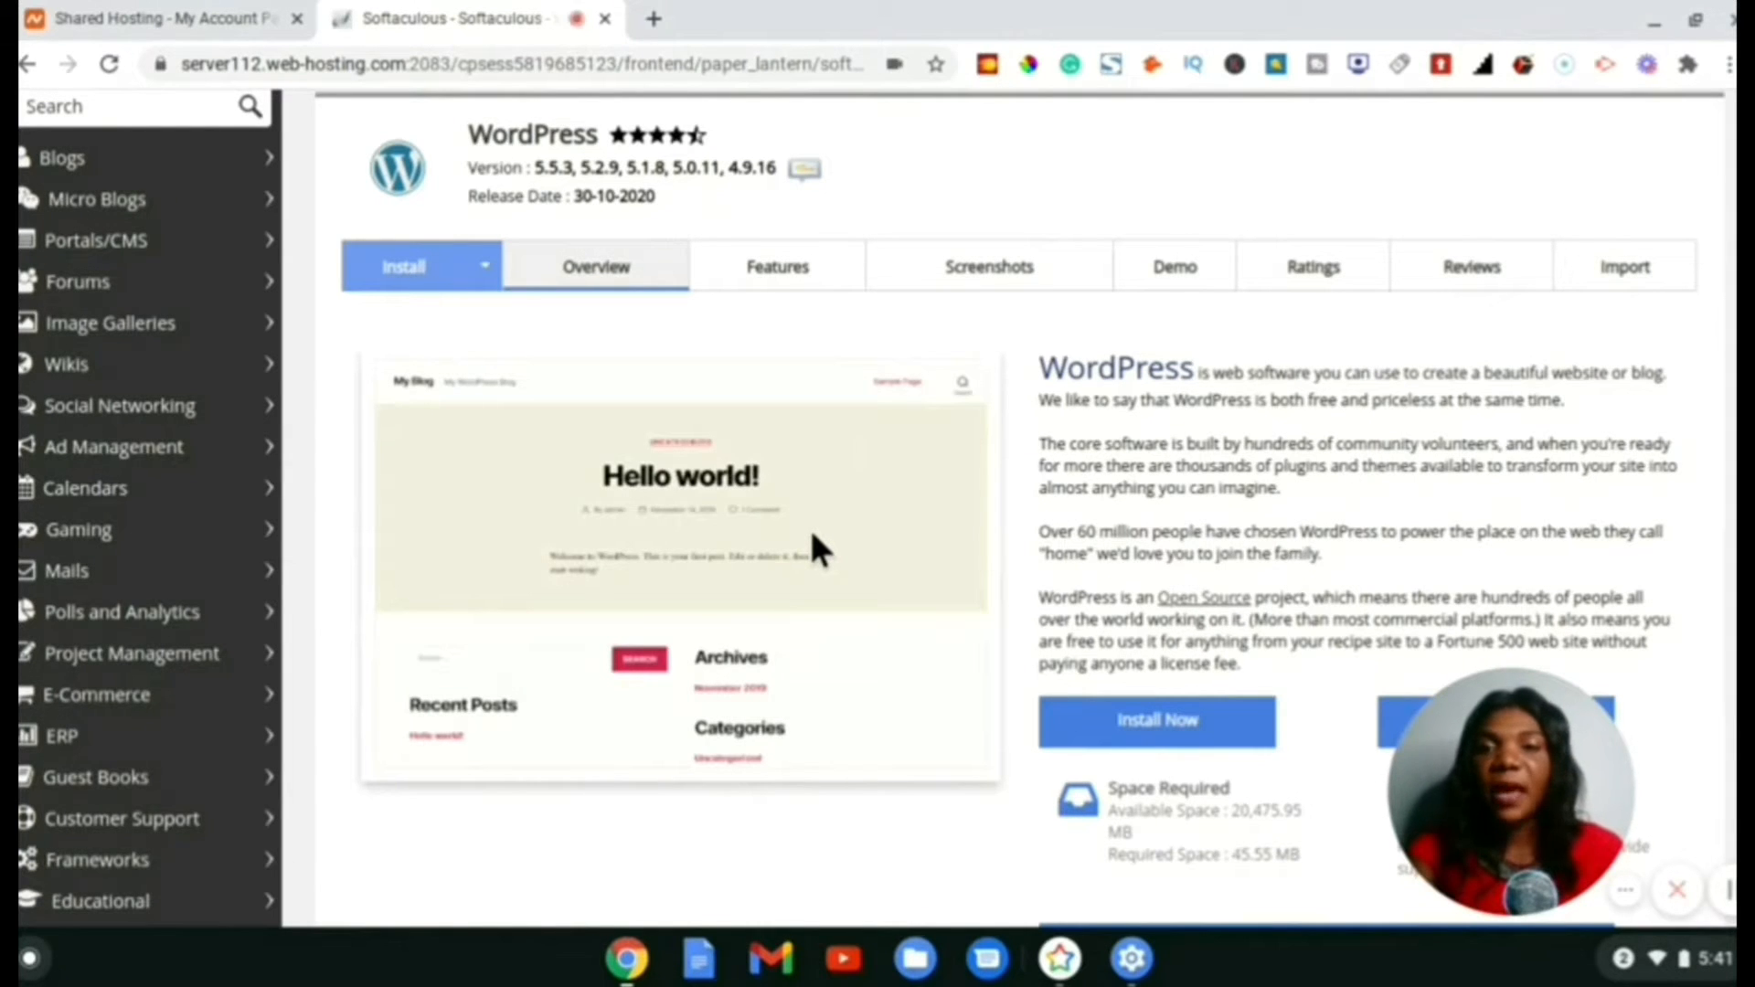
scroll(891, 512, "up", 1)
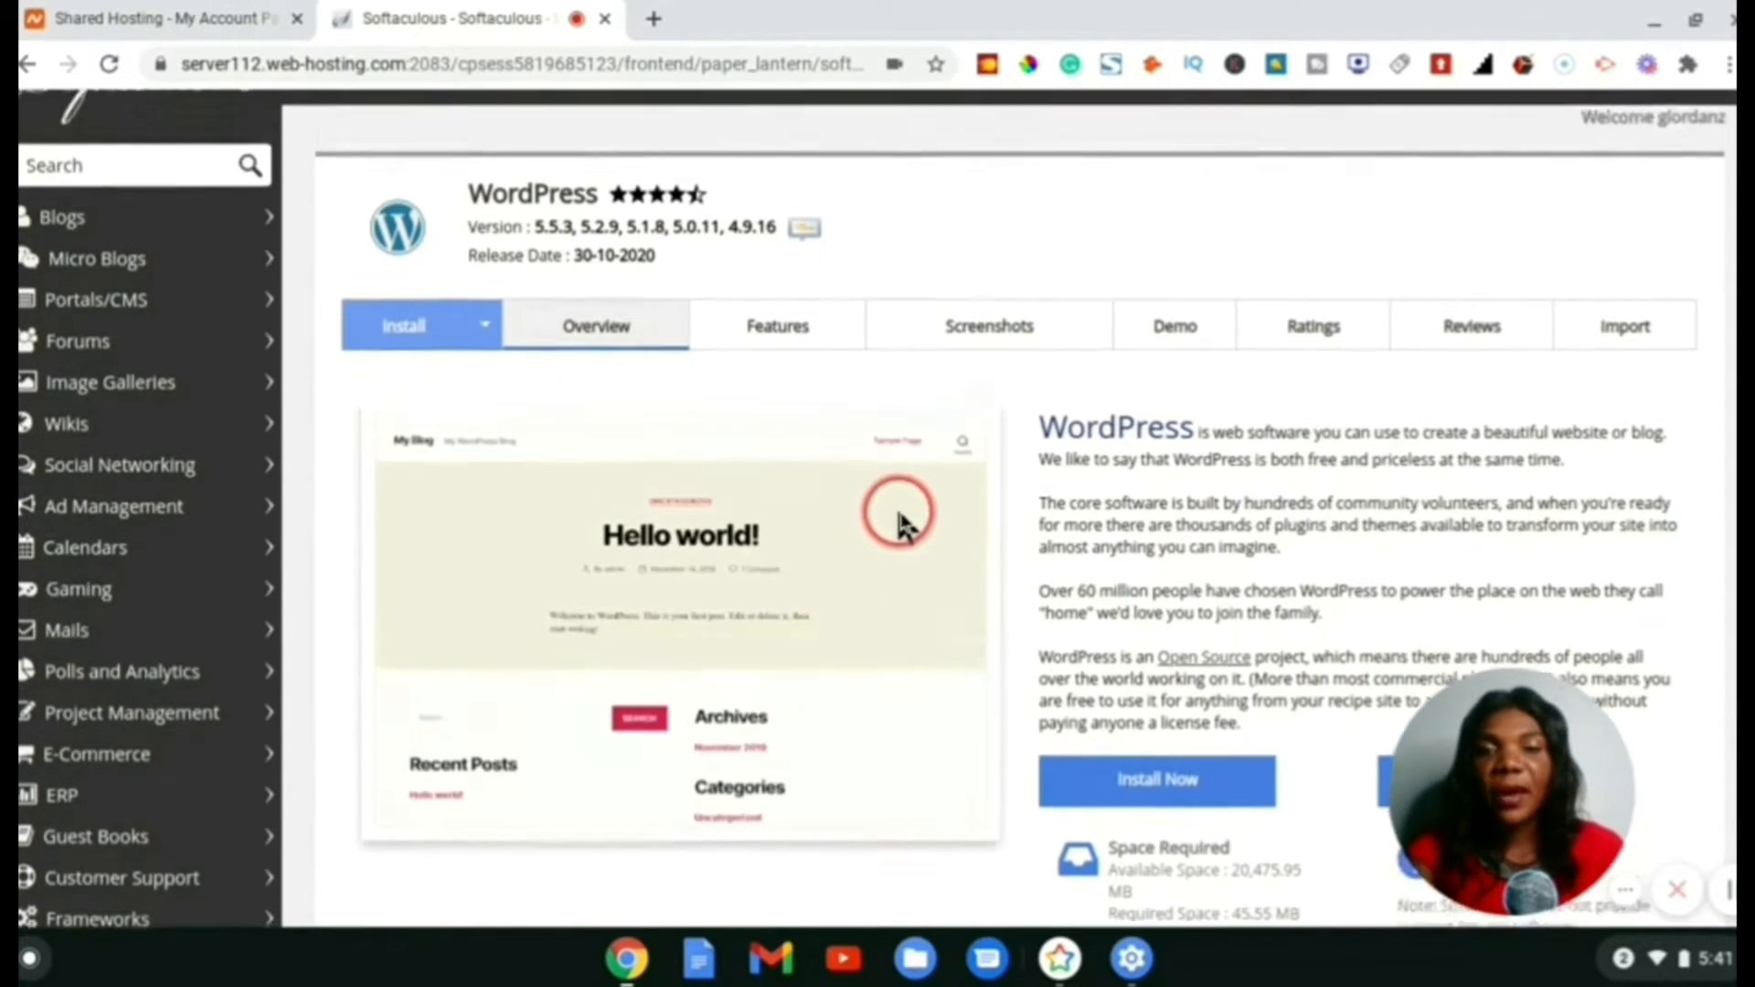
scroll(1140, 594, "down", 3)
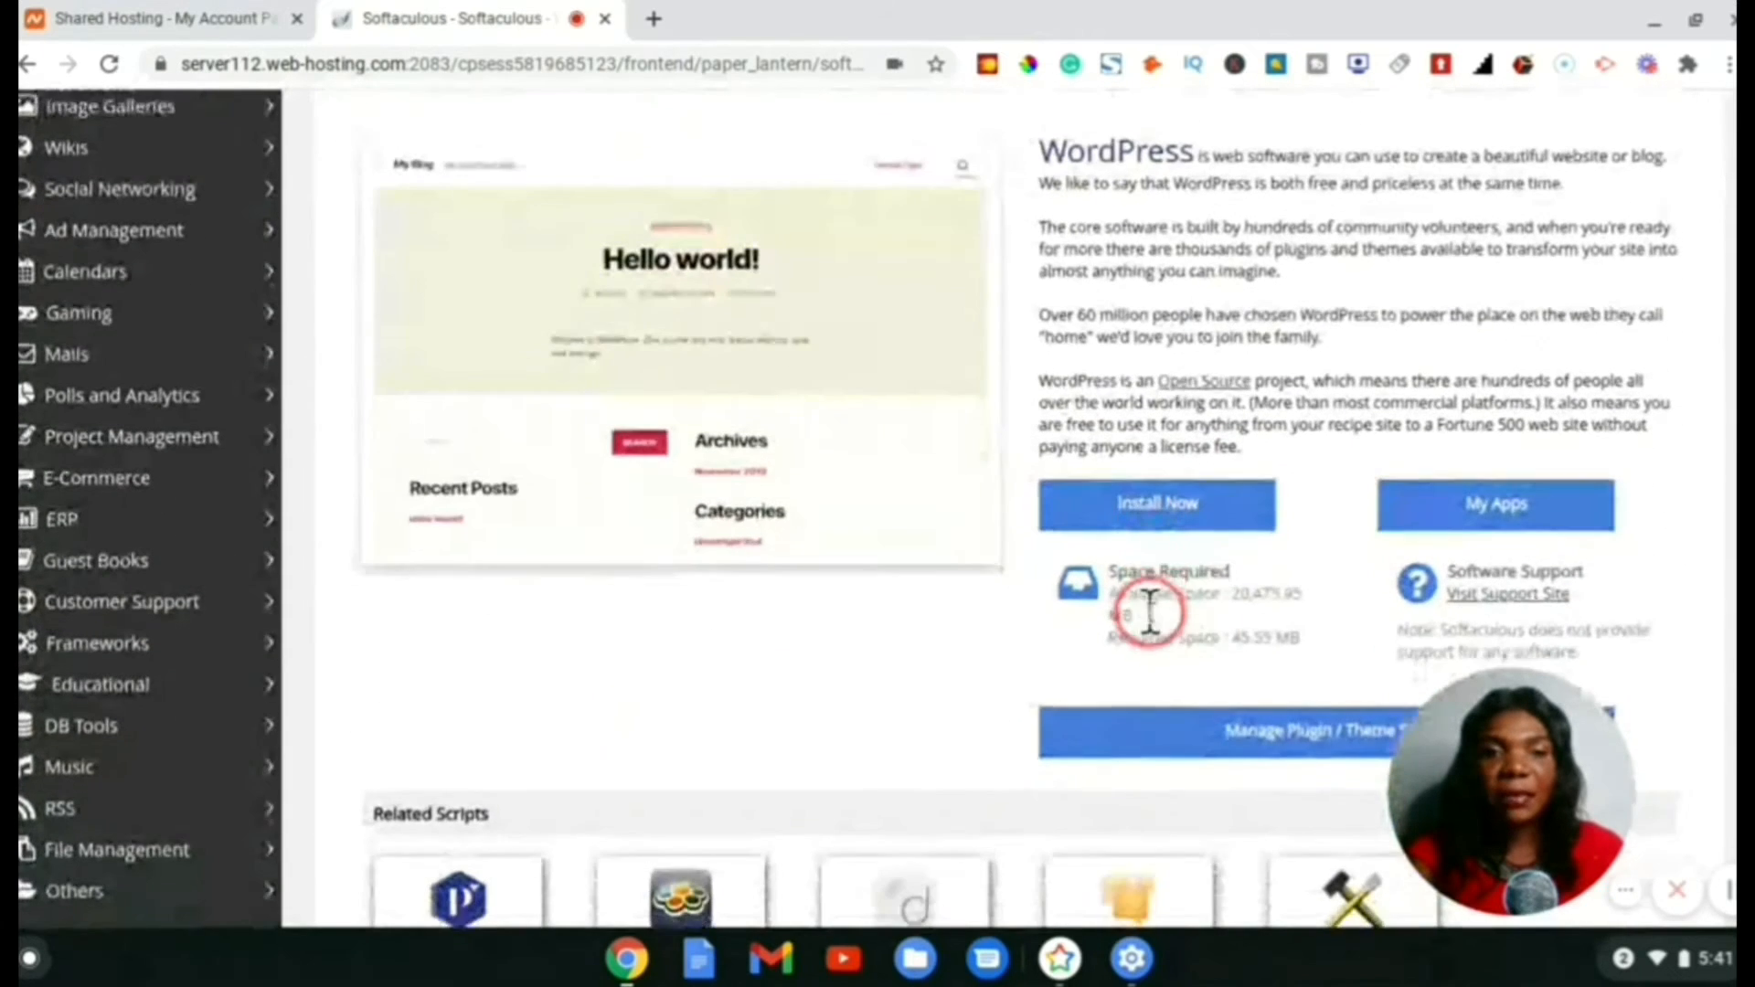
left_click(1165, 494)
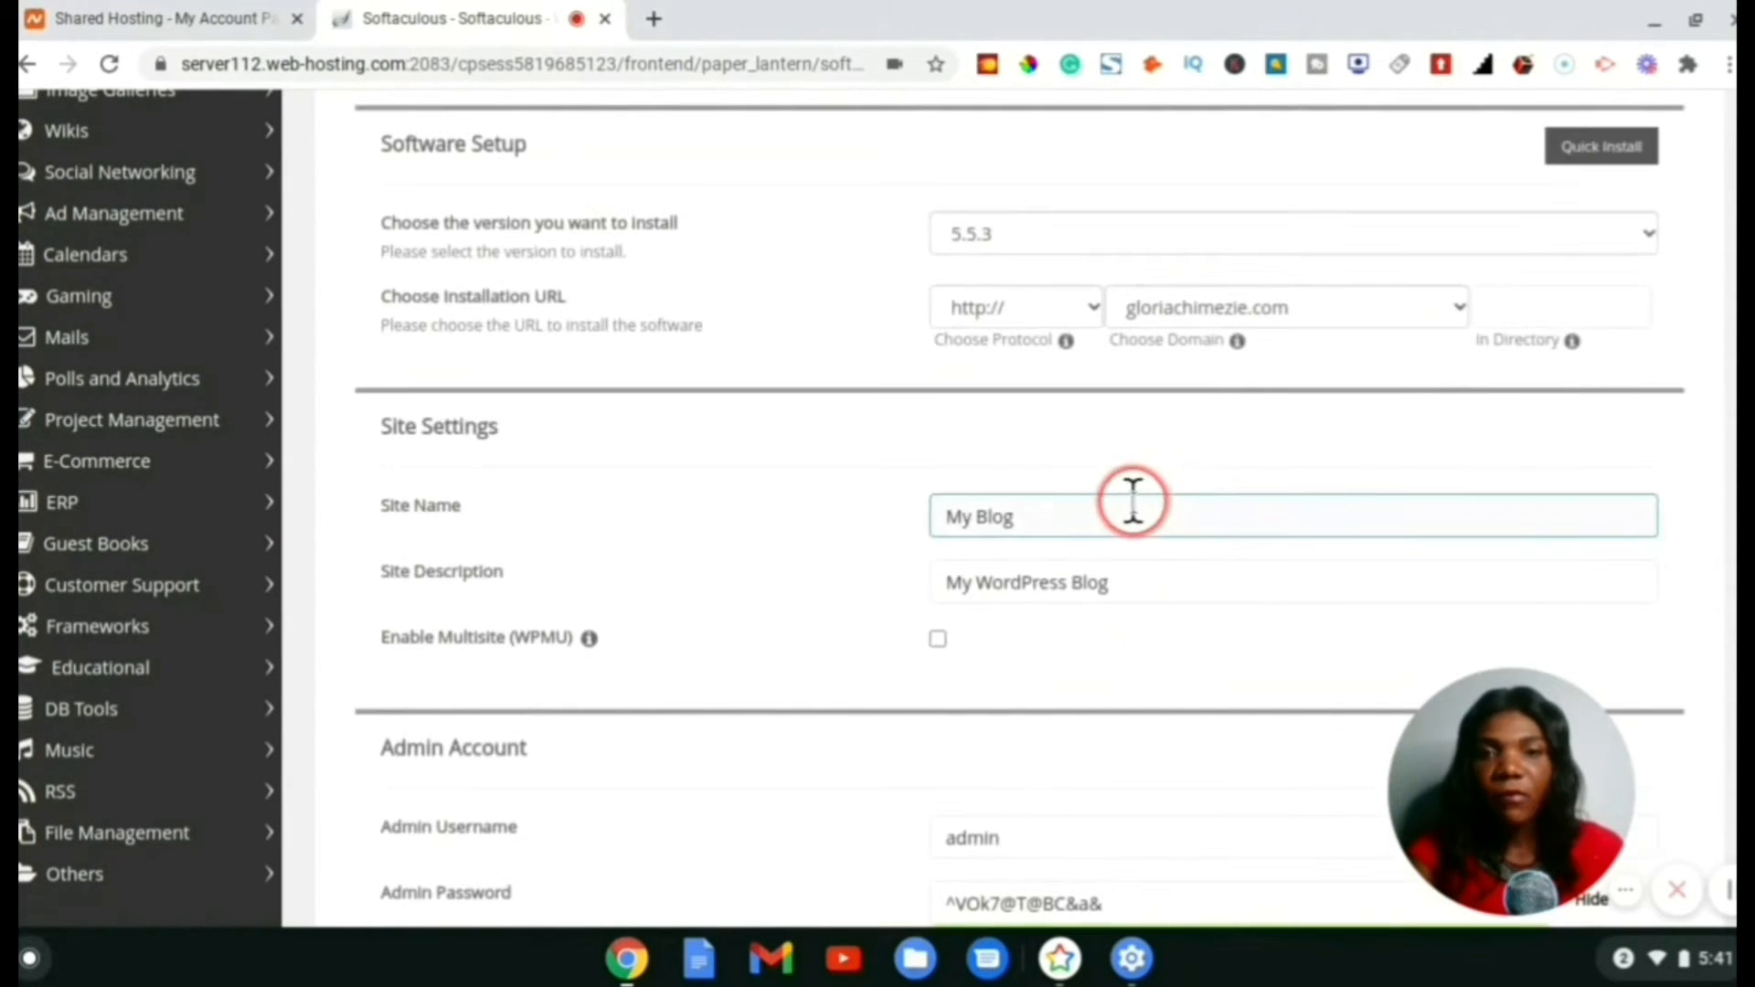
scroll(1134, 503, "up", 4)
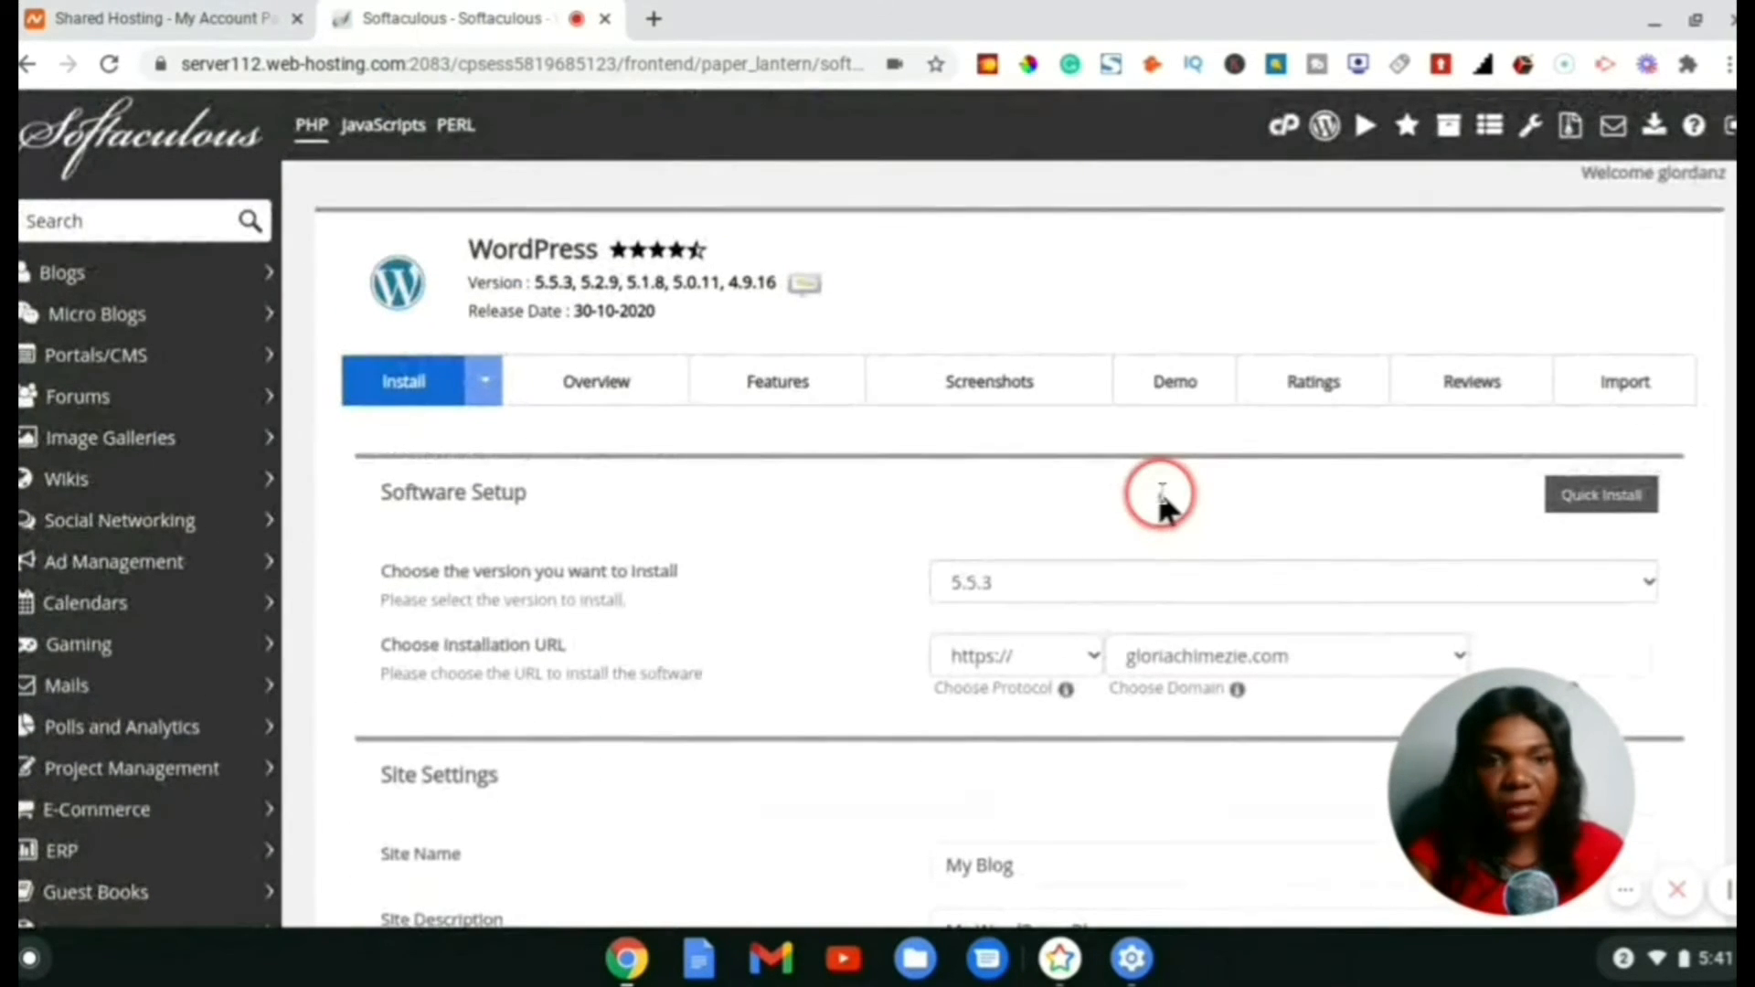
scroll(1161, 503, "down", 2)
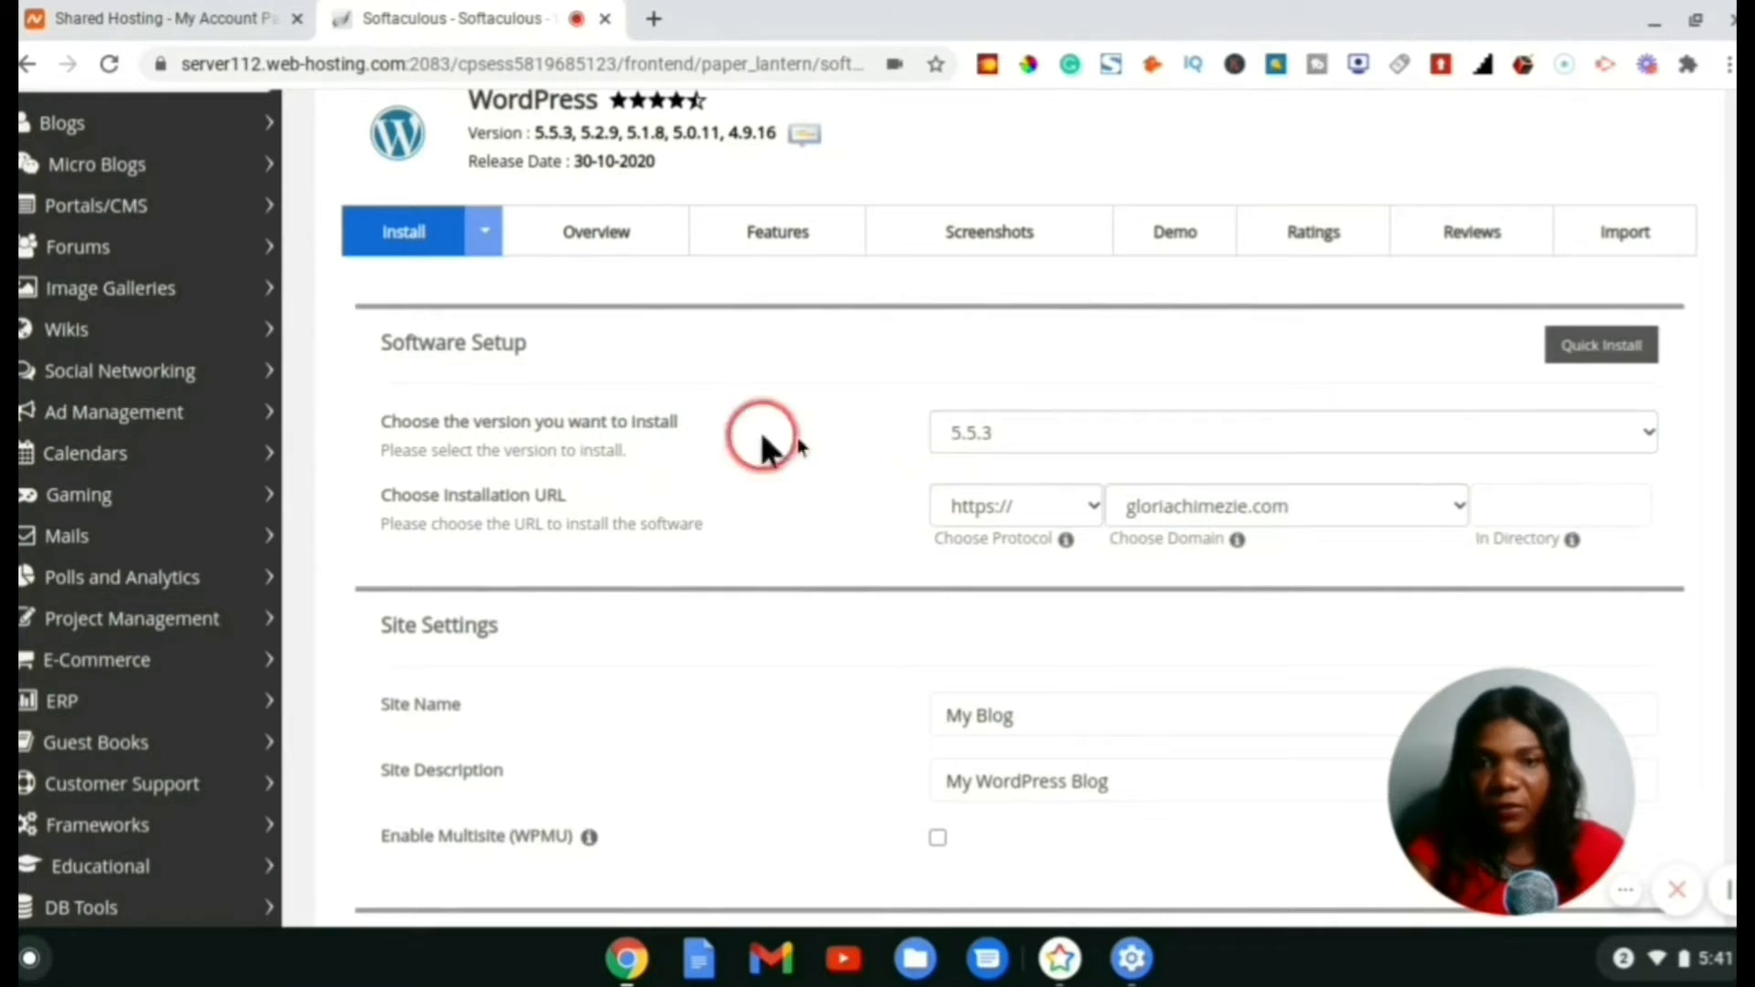
scroll(1133, 471, "down", 1)
scroll(1135, 476, "down", 1)
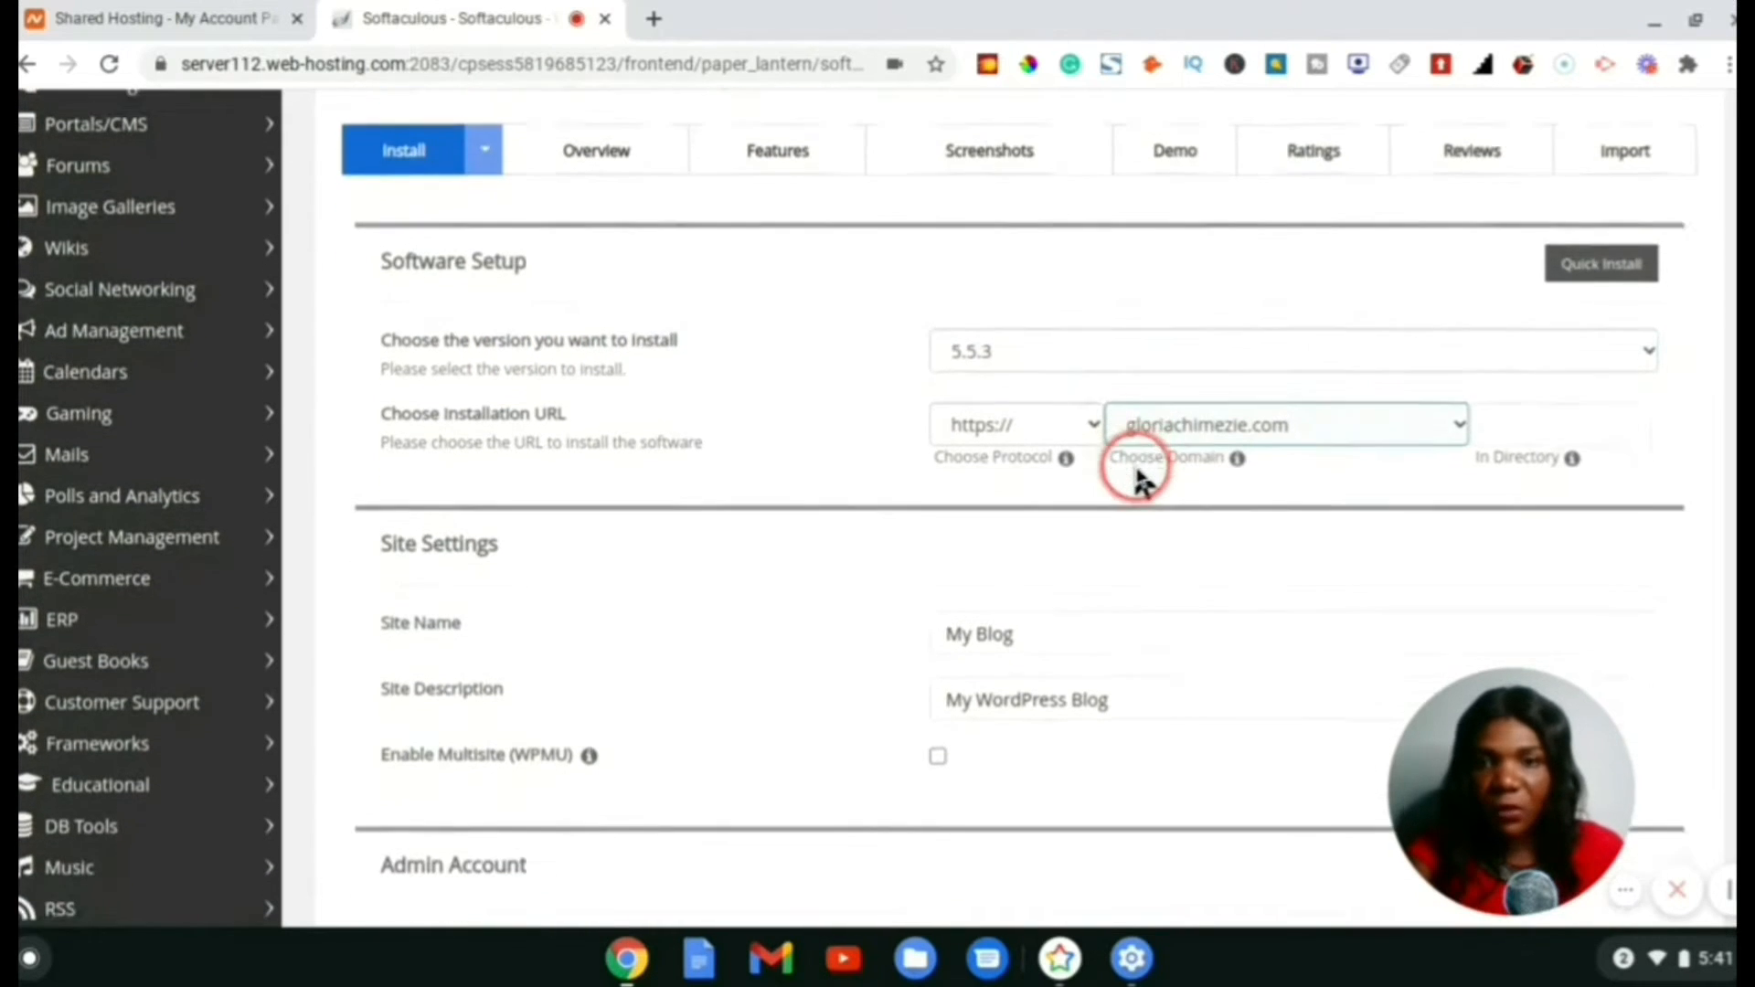
scroll(1138, 485, "down", 1)
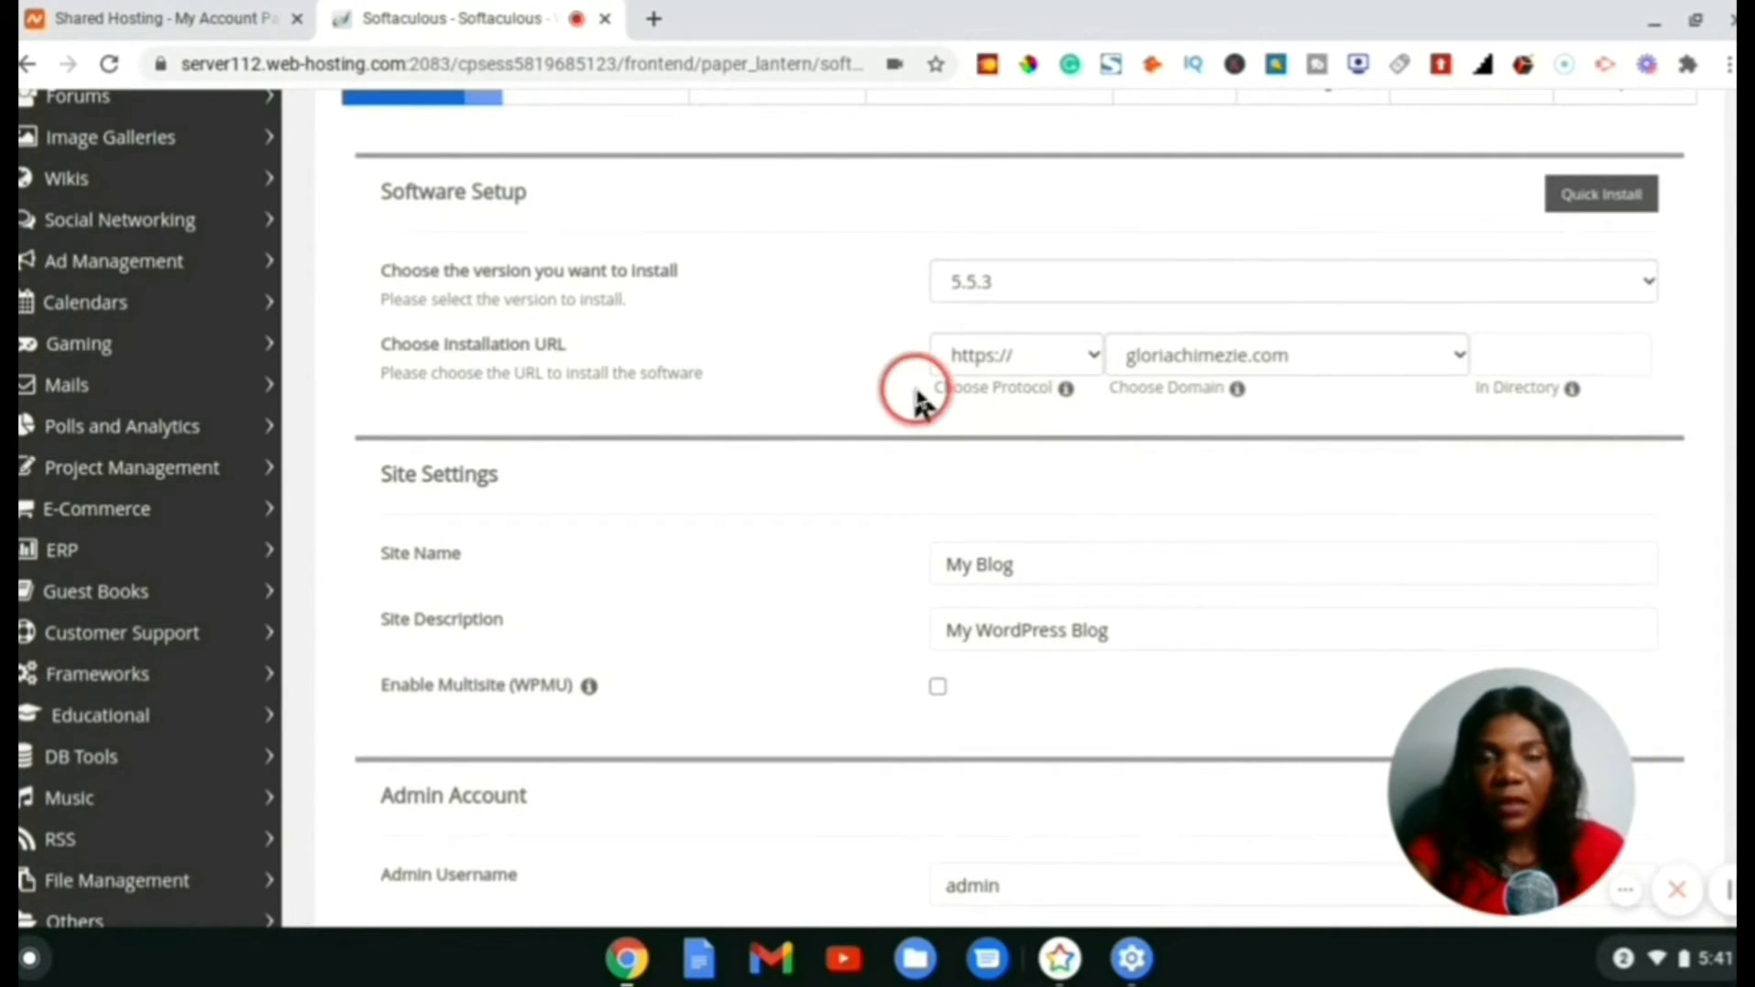
left_click(1057, 370)
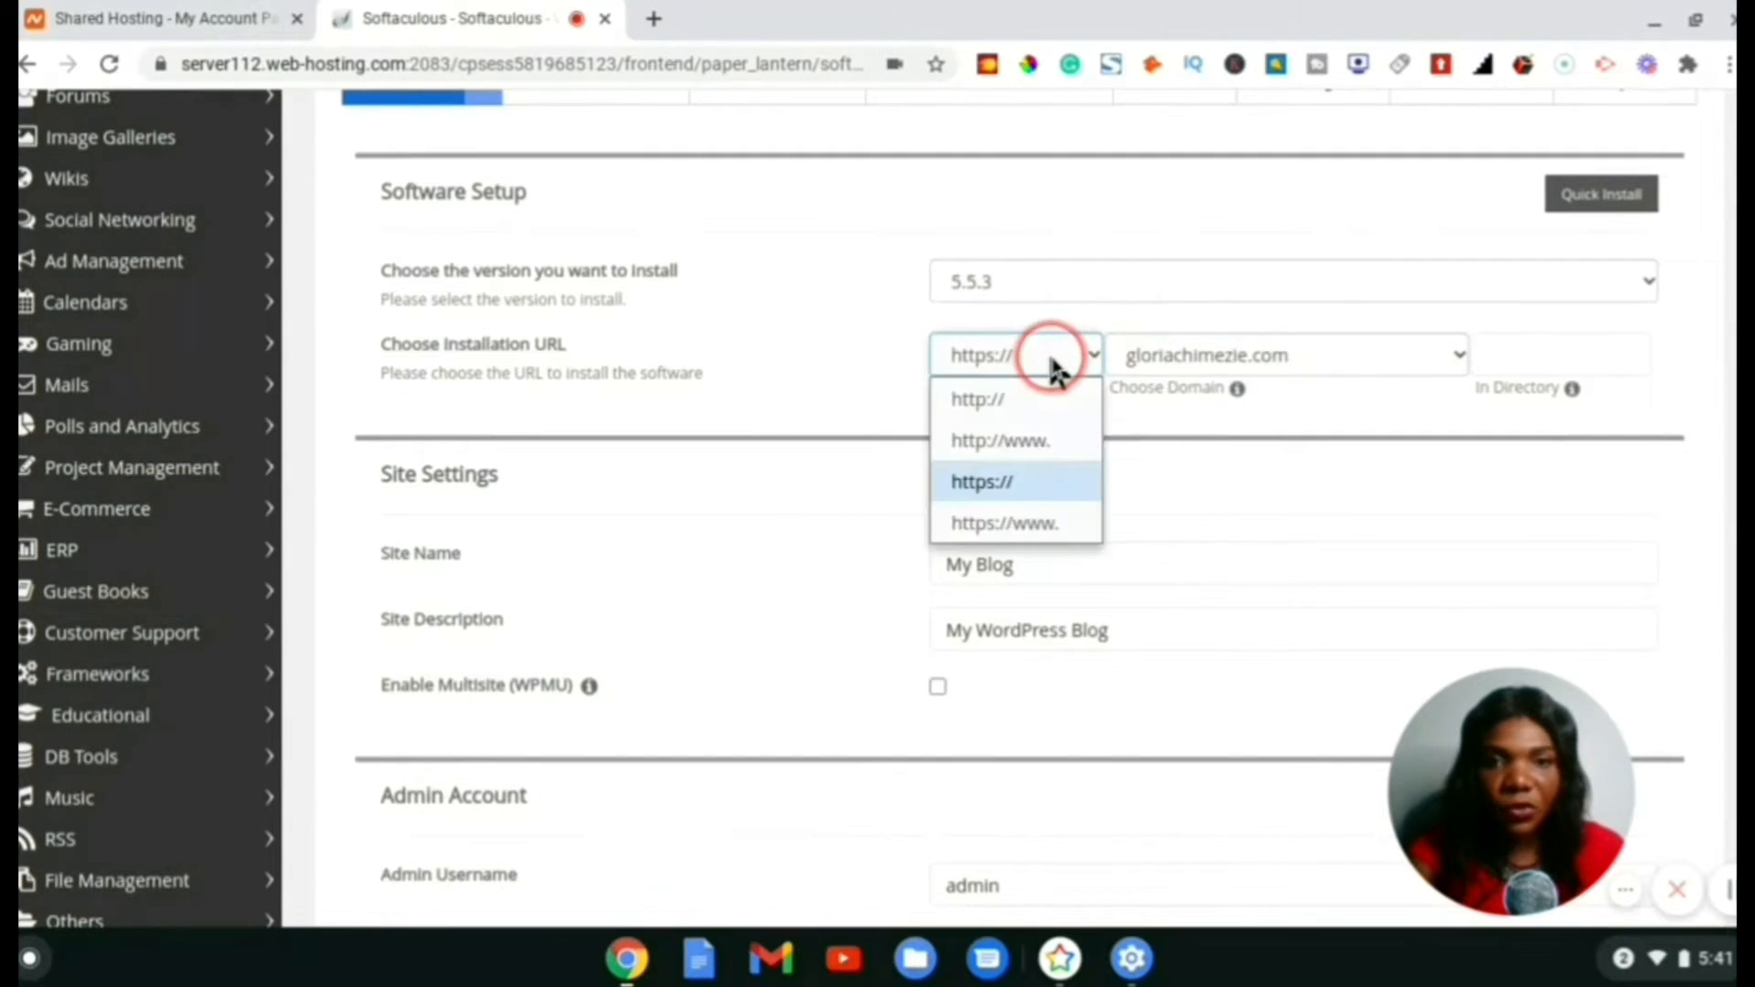
left_click(1027, 484)
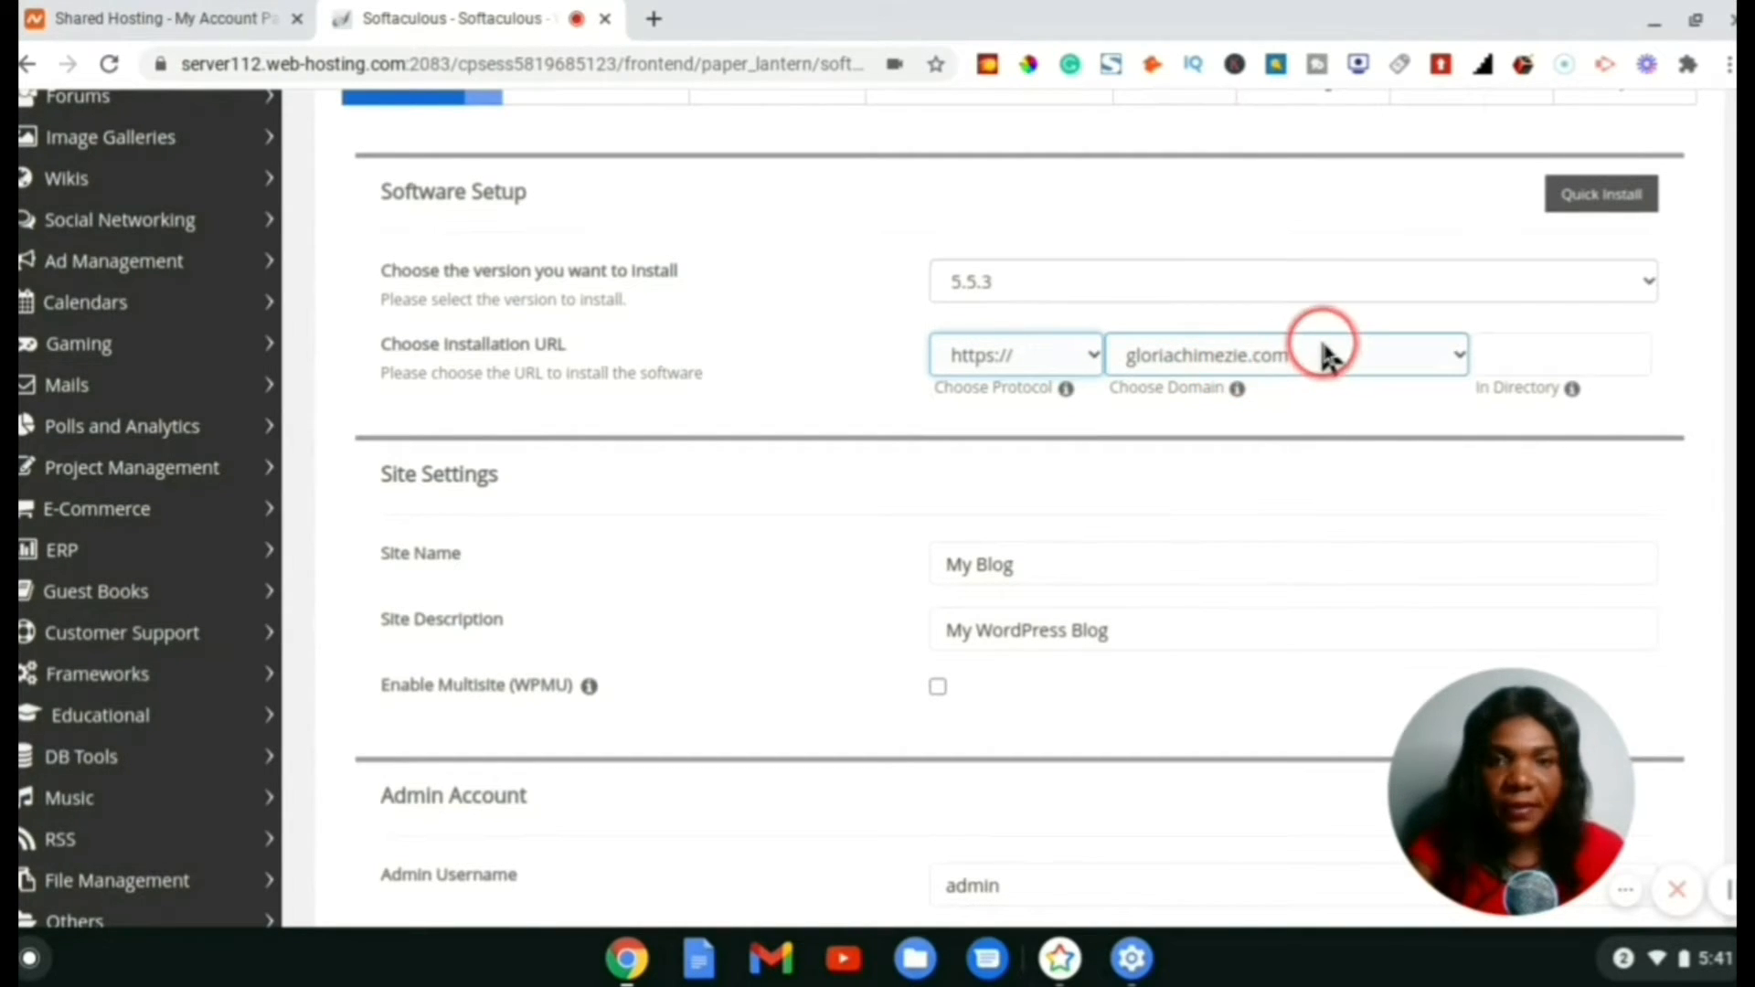
left_click(1355, 364)
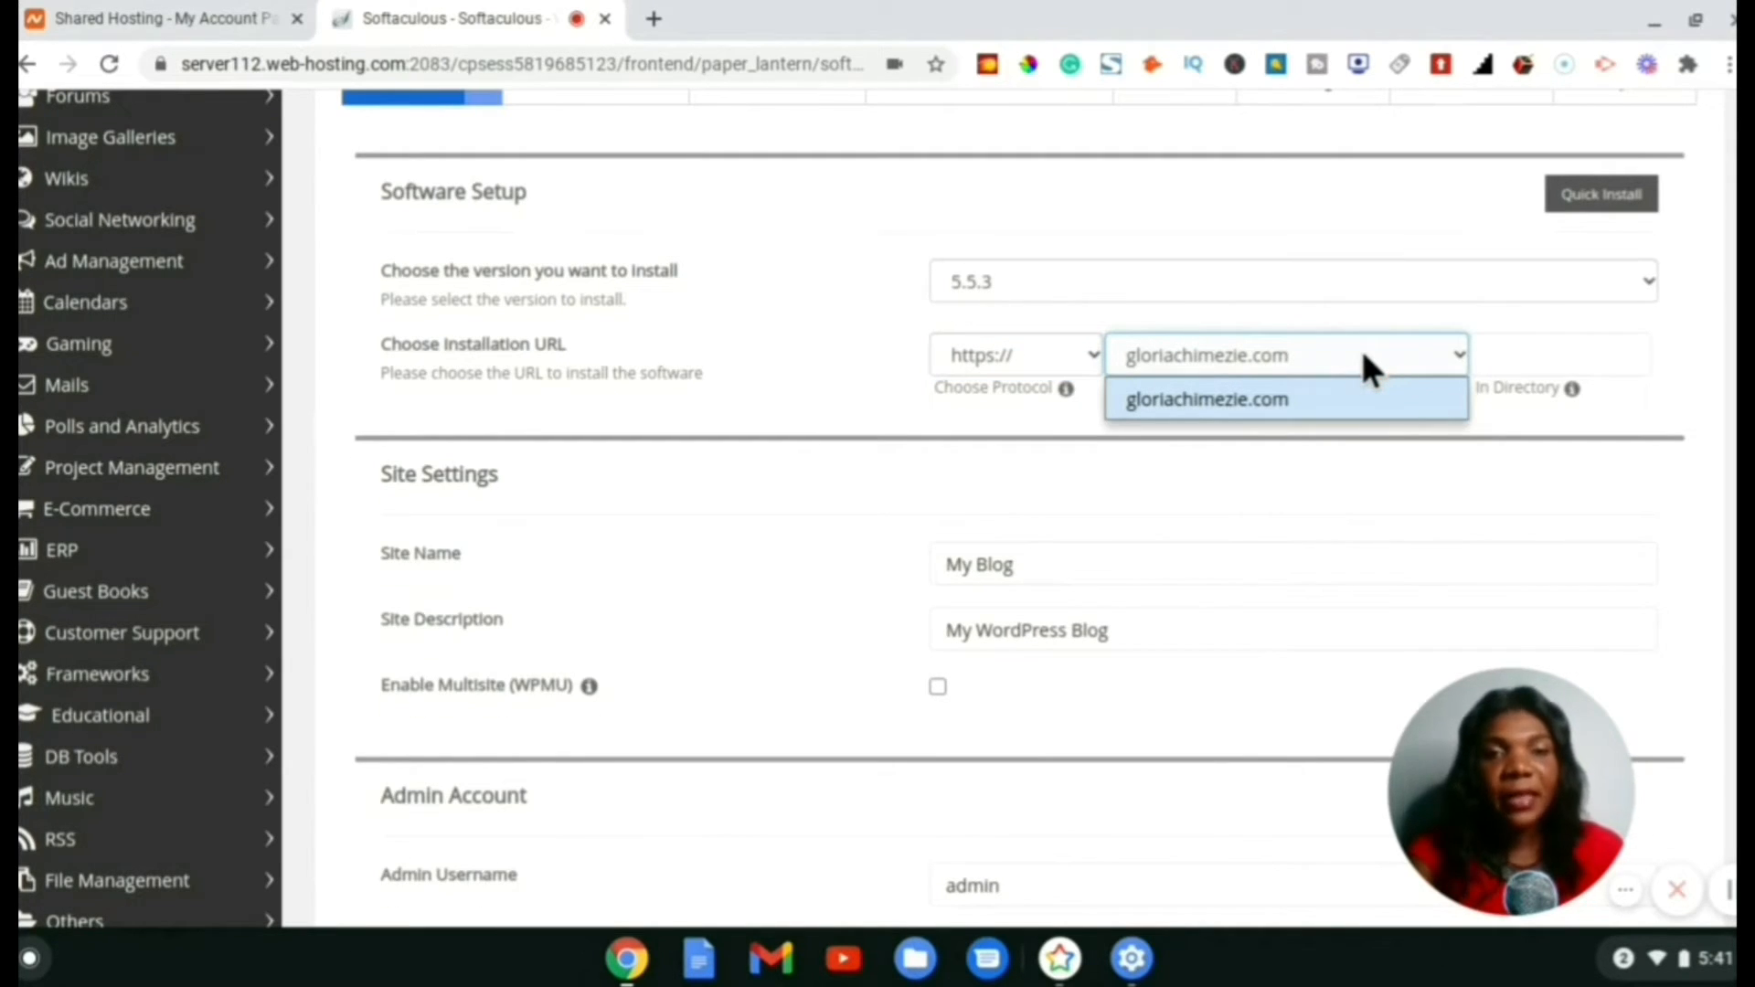
left_click(1362, 358)
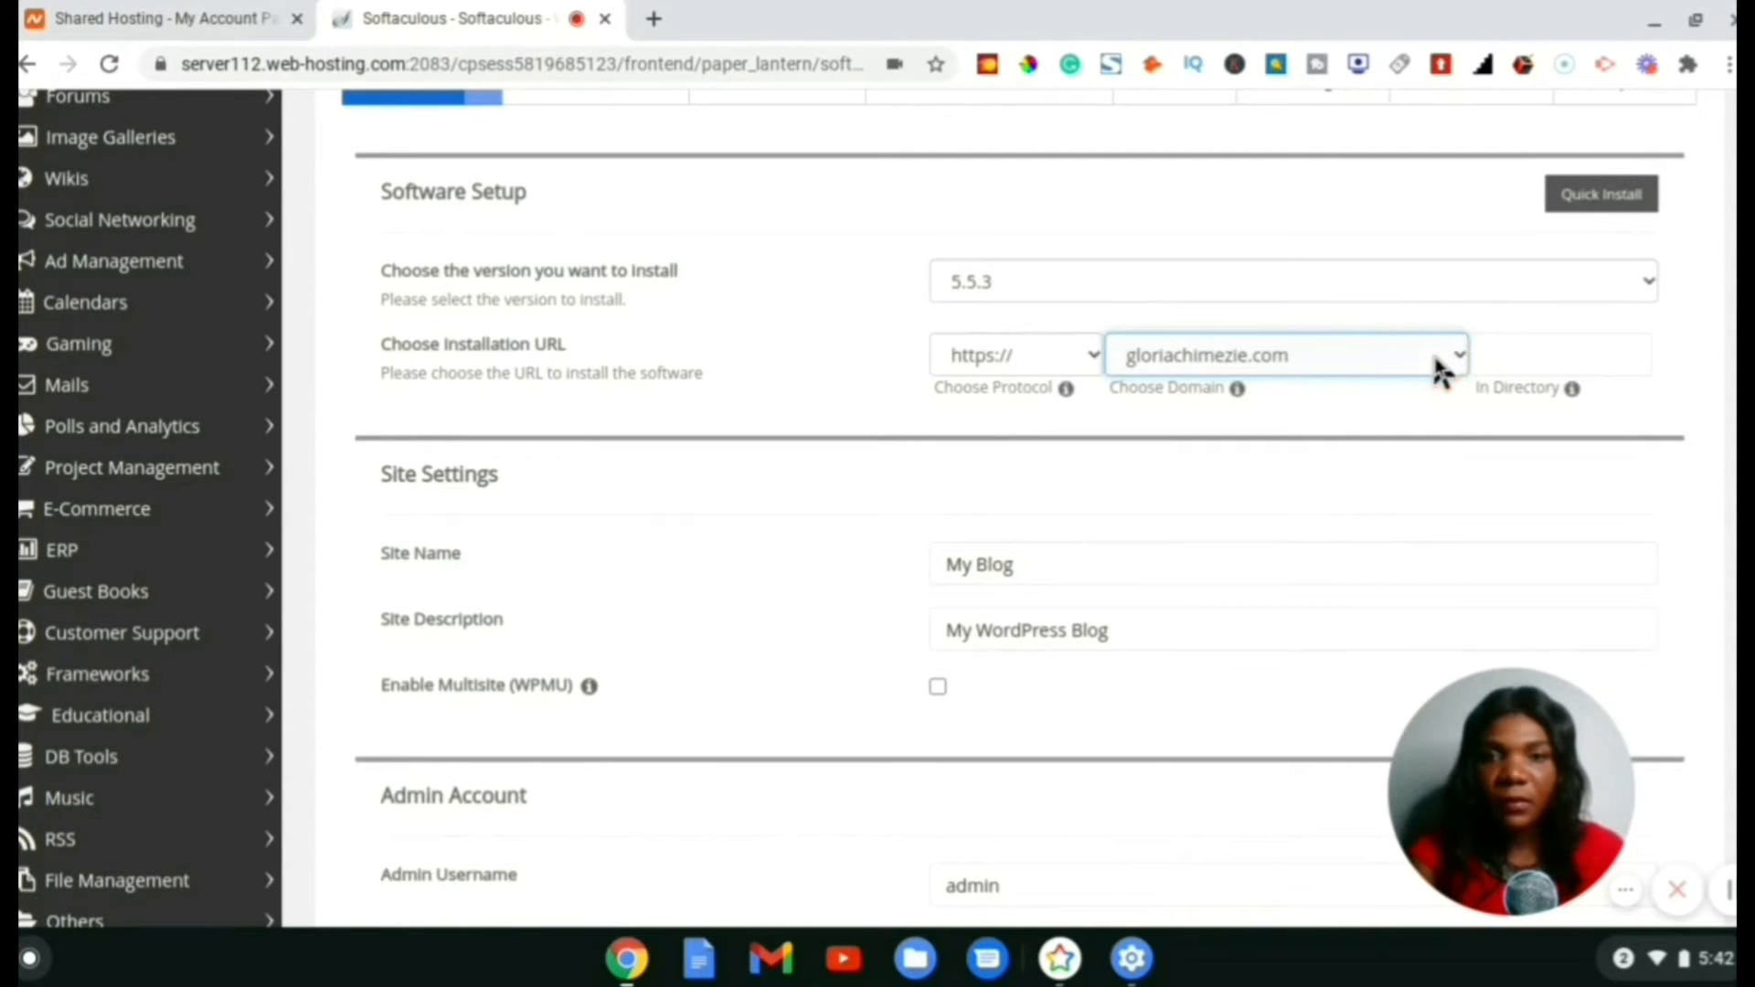
mouse_move(1571, 390)
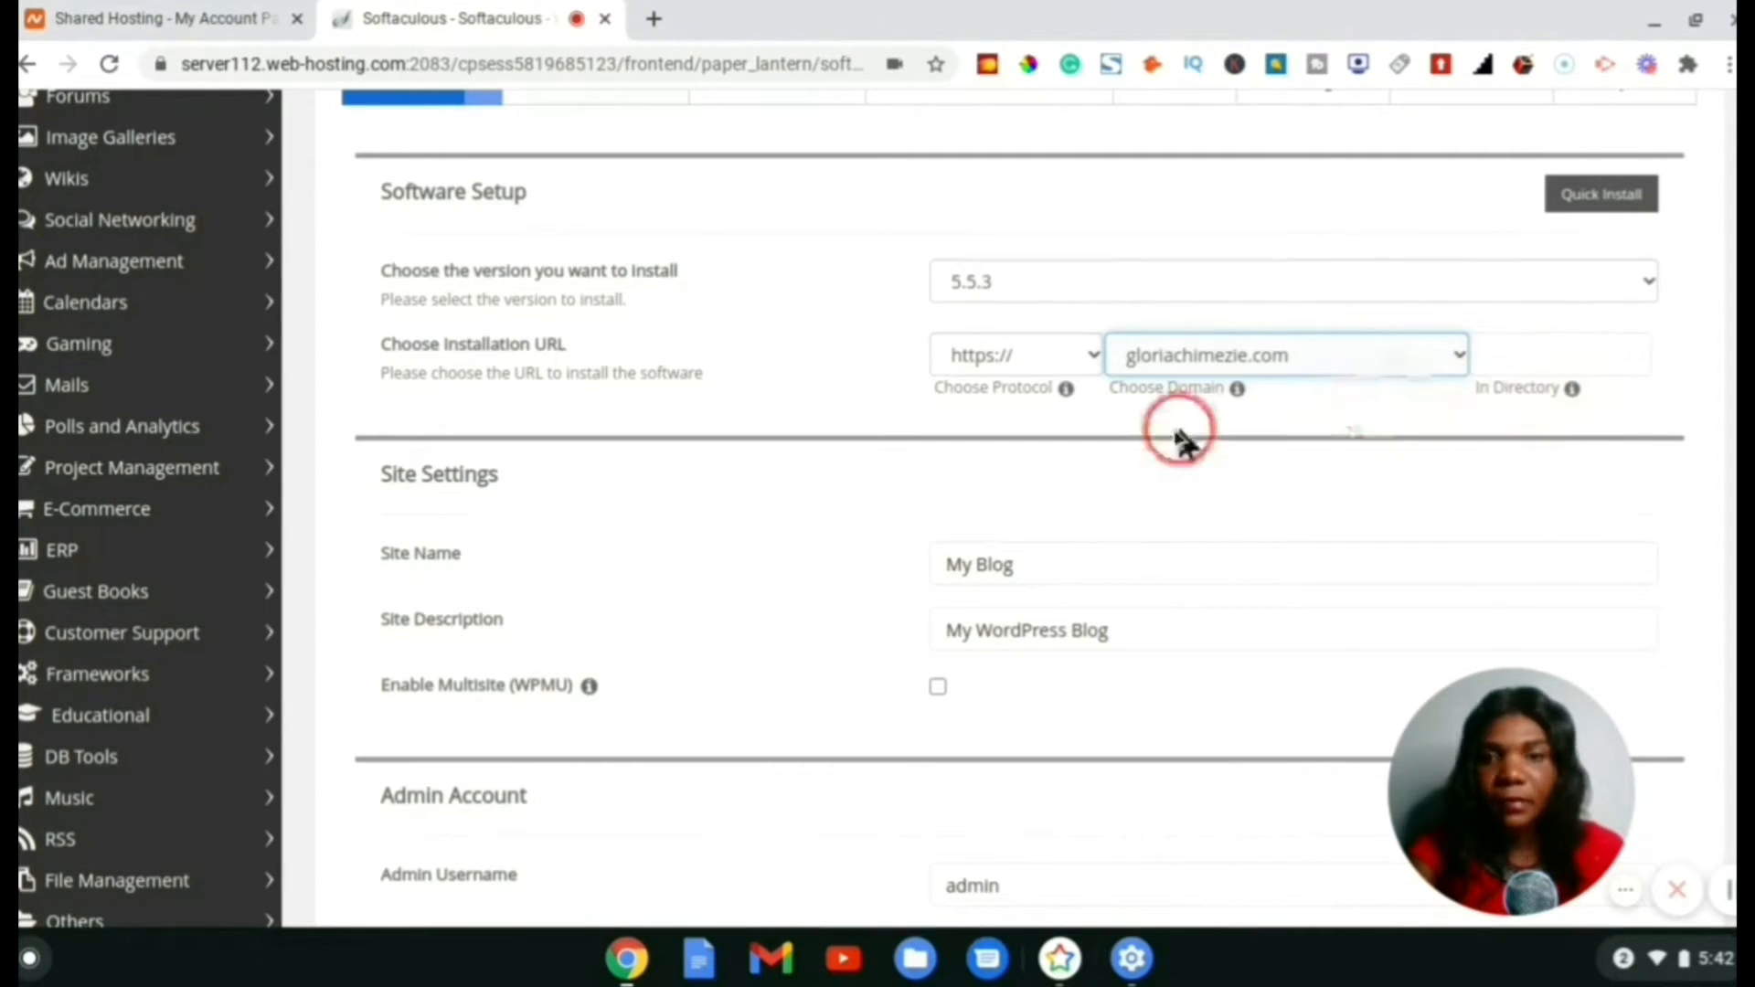
Review the site name, site description and admin account fields of the WordPress installation form
scroll(1175, 435, "down", 2)
scroll(1178, 452, "down", 1)
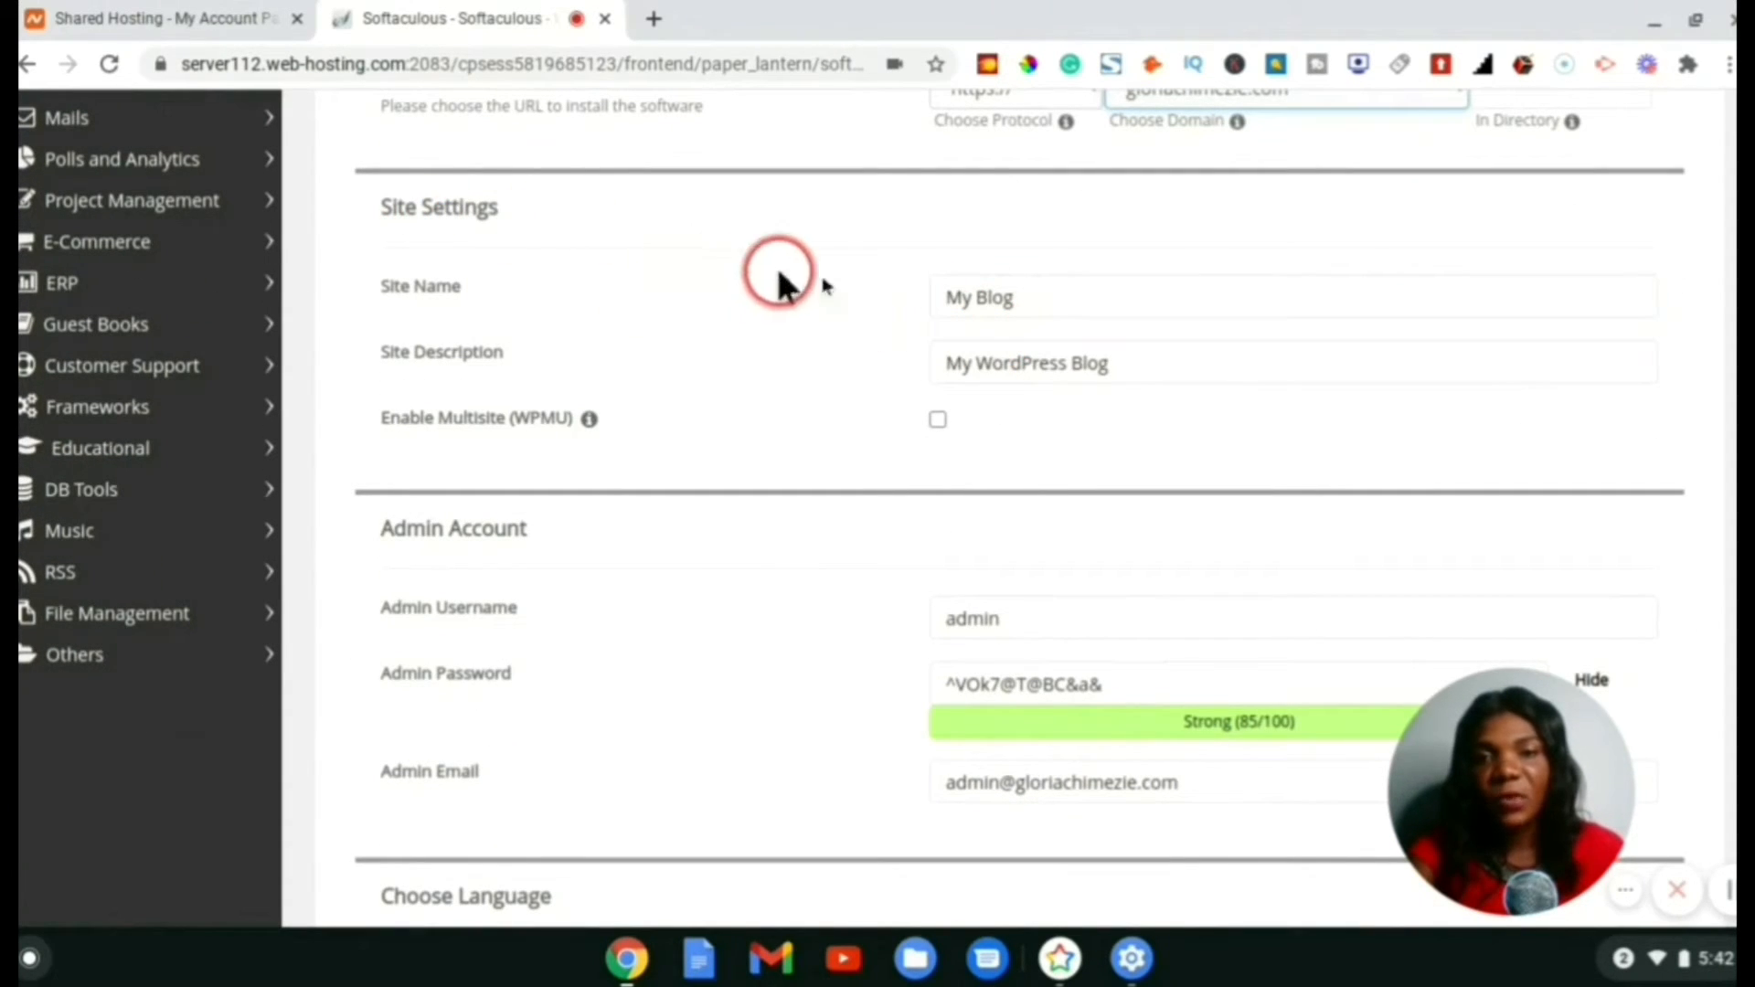
left_click(1033, 294)
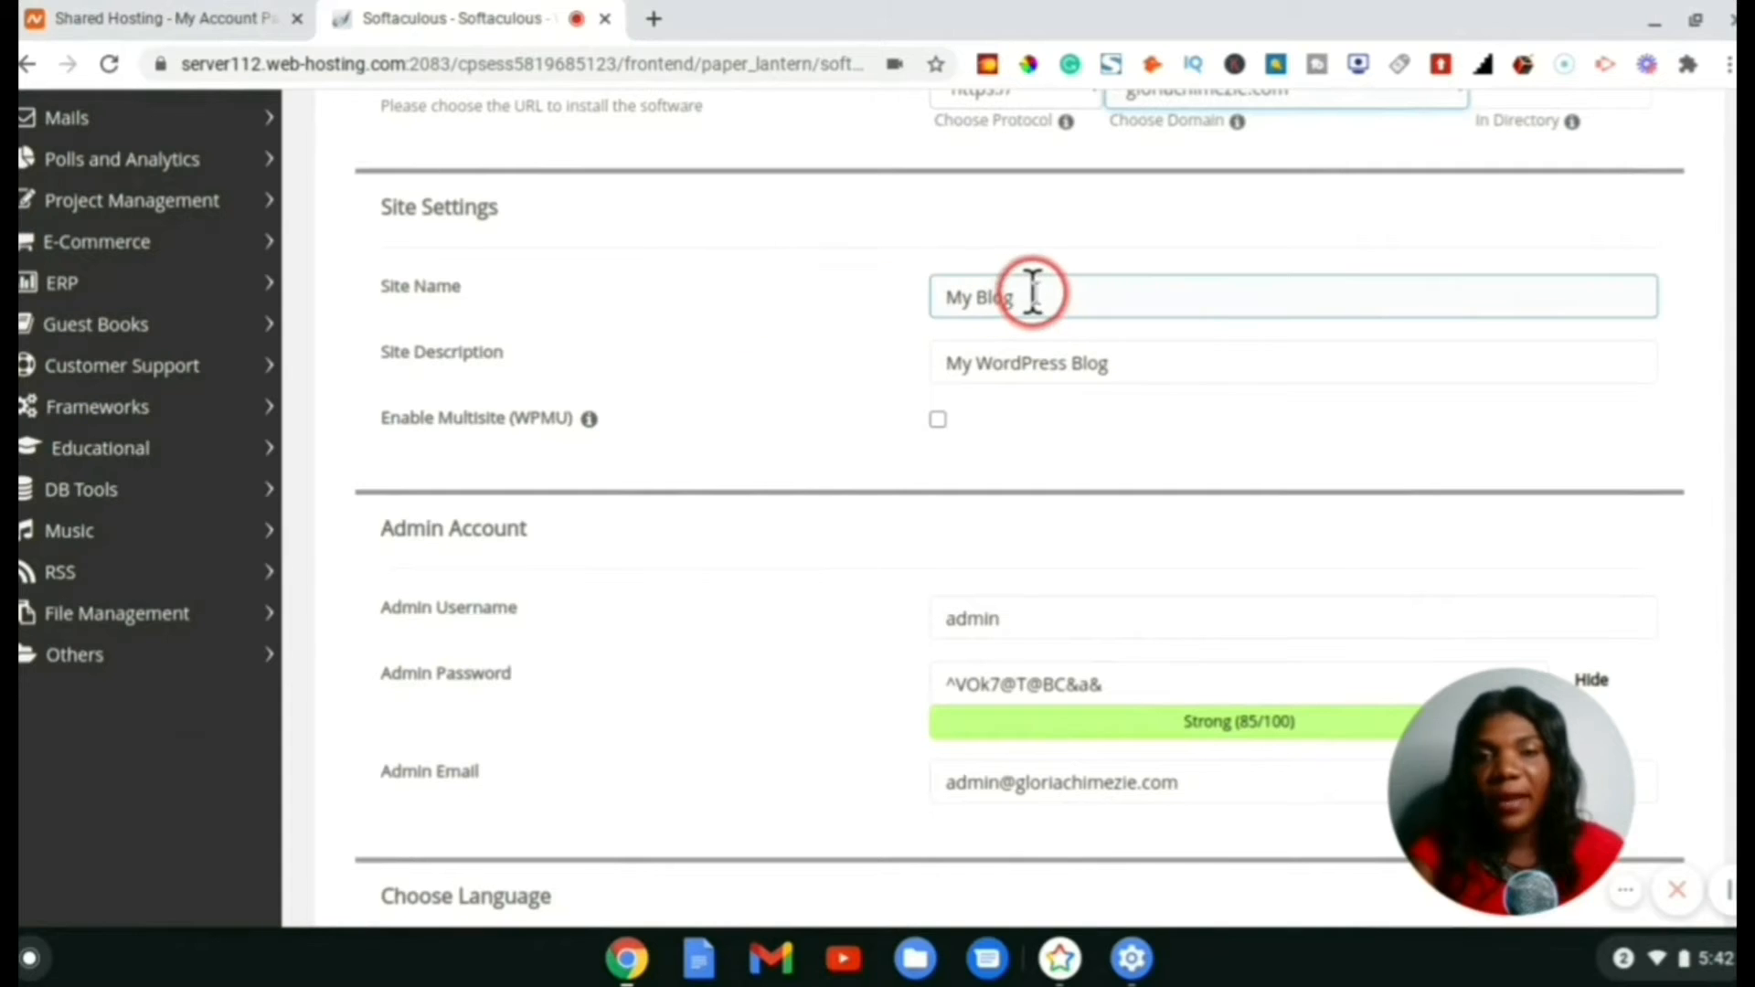
left_click(1070, 368)
left_click(1144, 400)
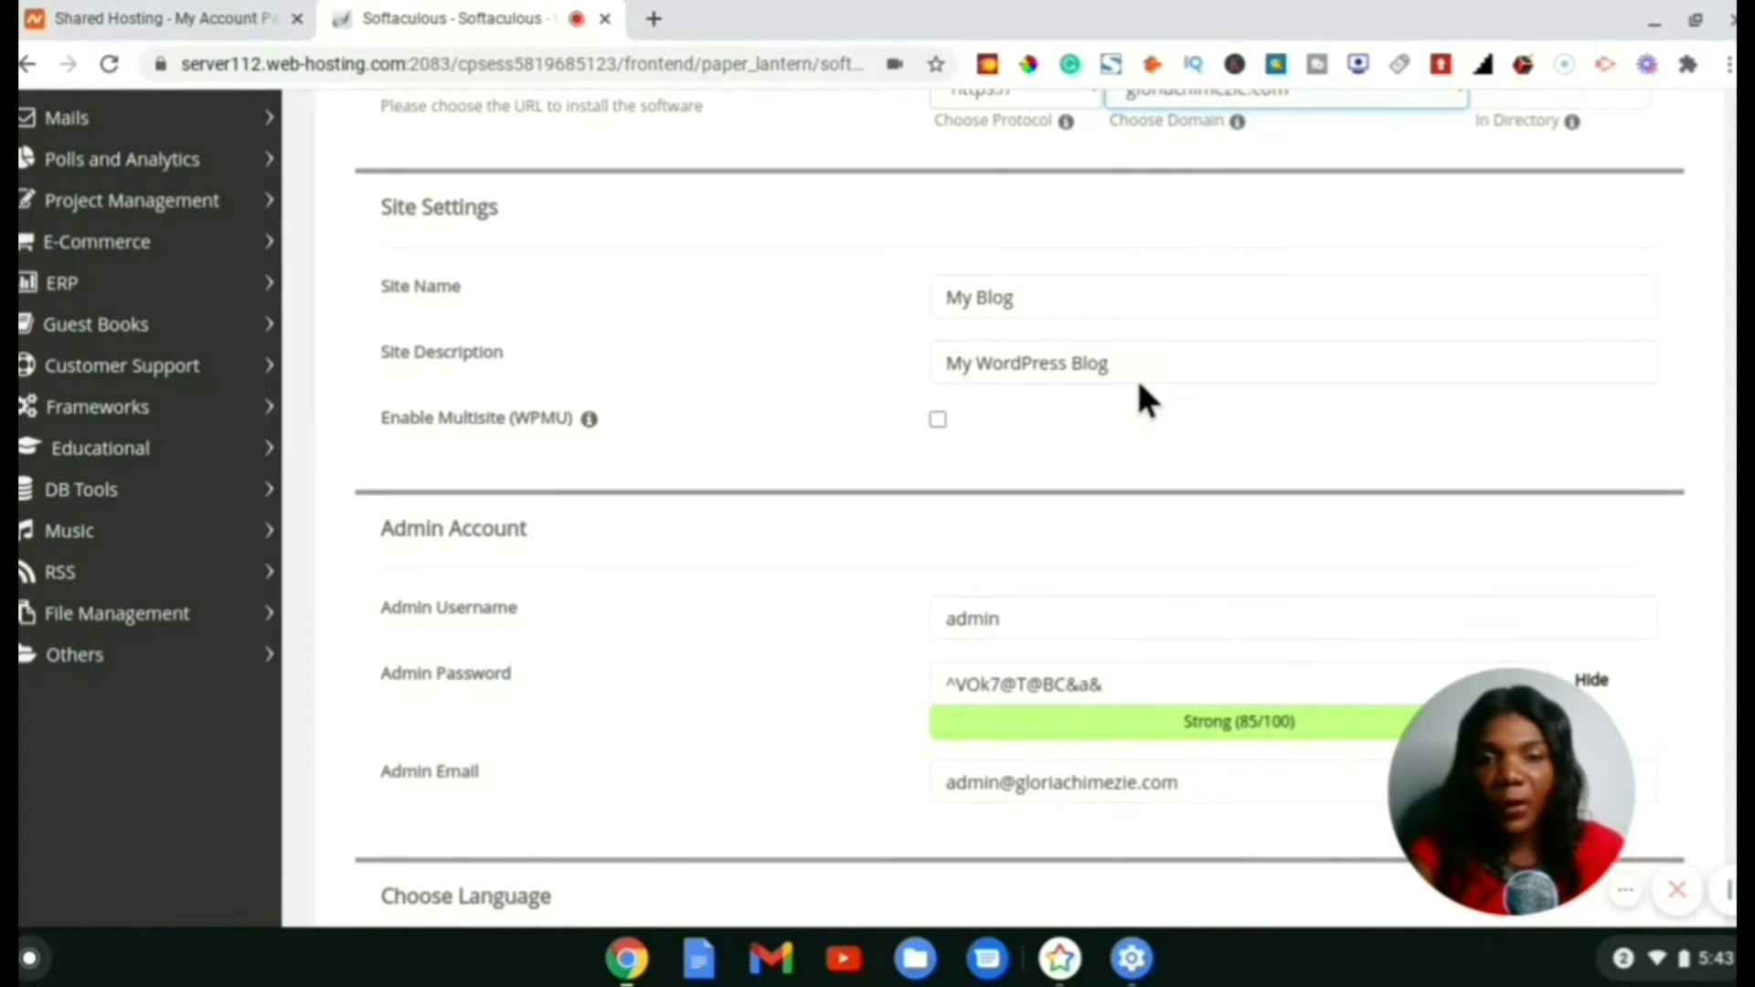
scroll(1144, 401, "down", 3)
left_click(1142, 396)
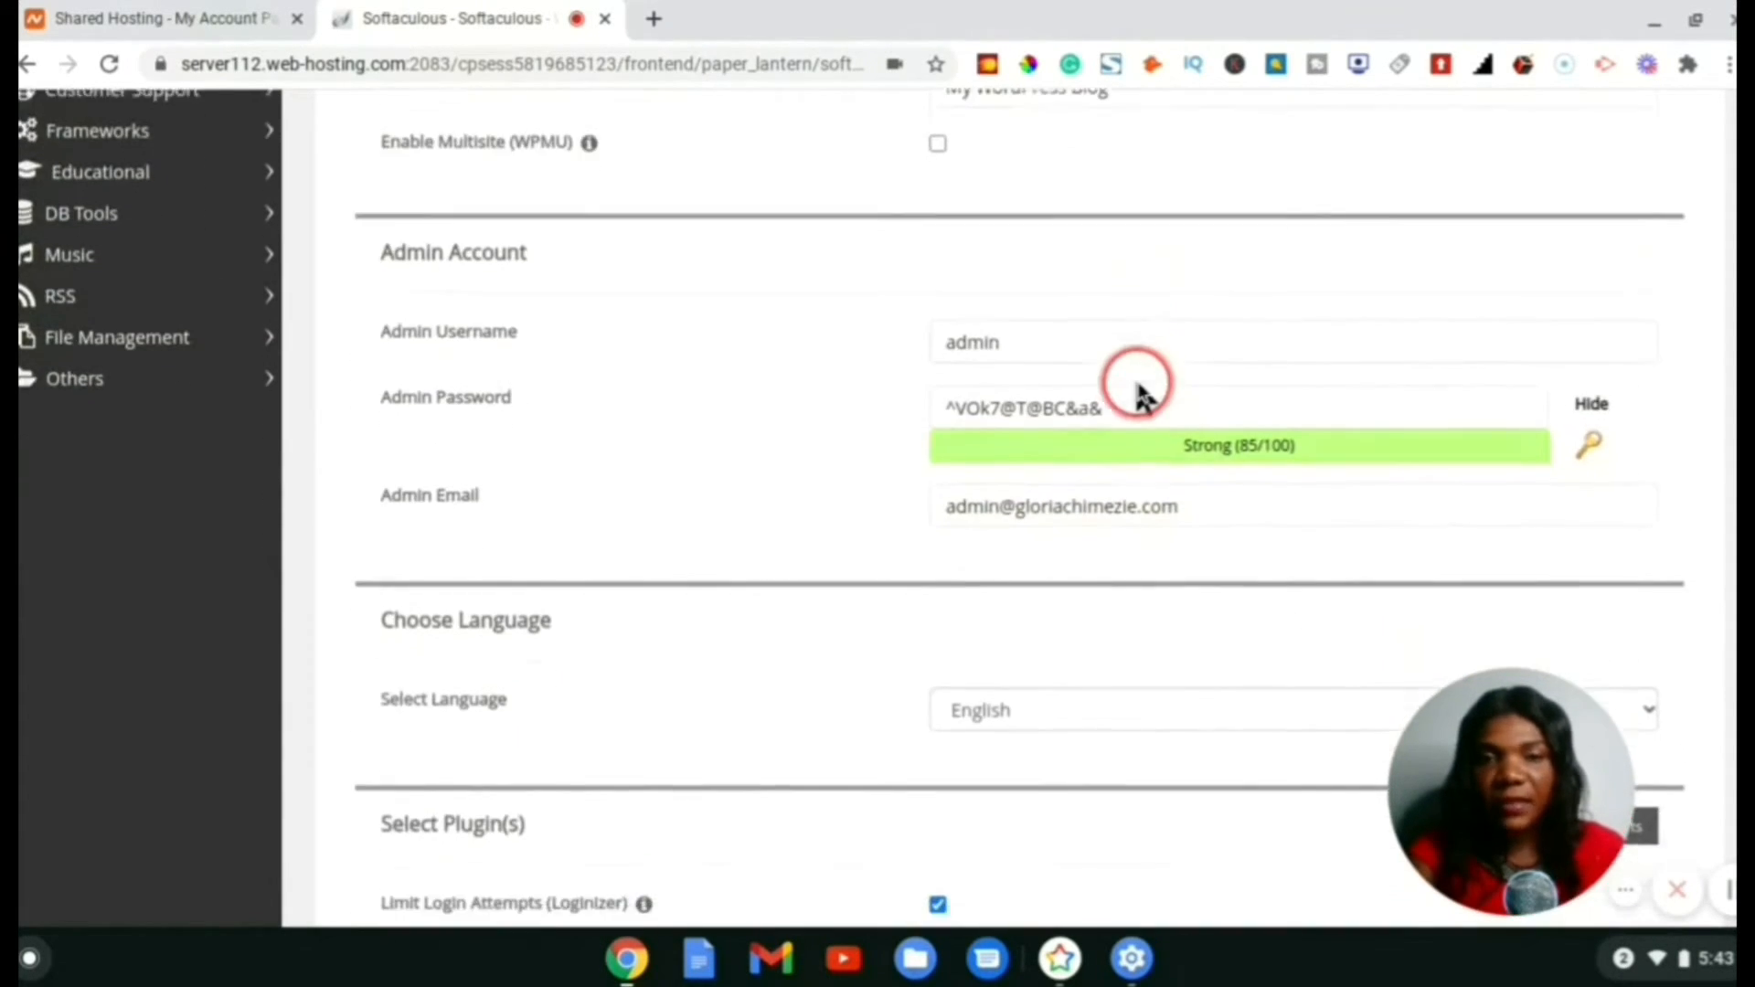
scroll(1138, 395, "down", 1)
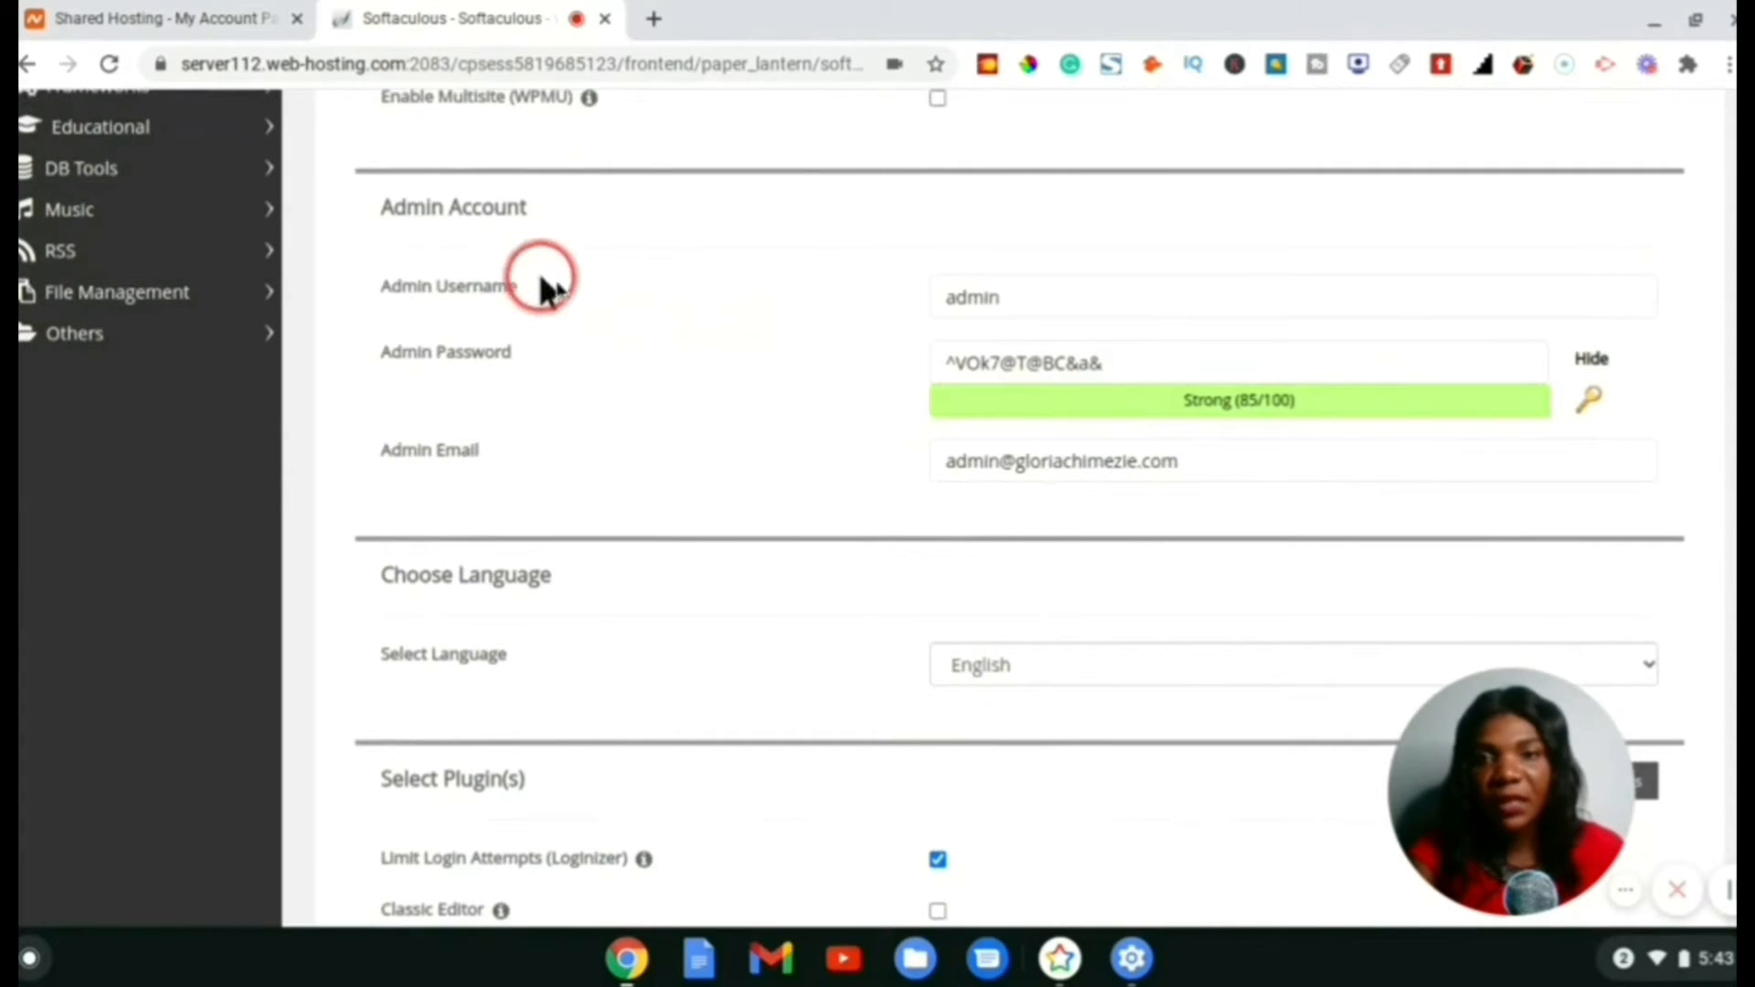
Replace the default admin username and enter a custom admin password in the Admin Account section
left_click(1135, 356)
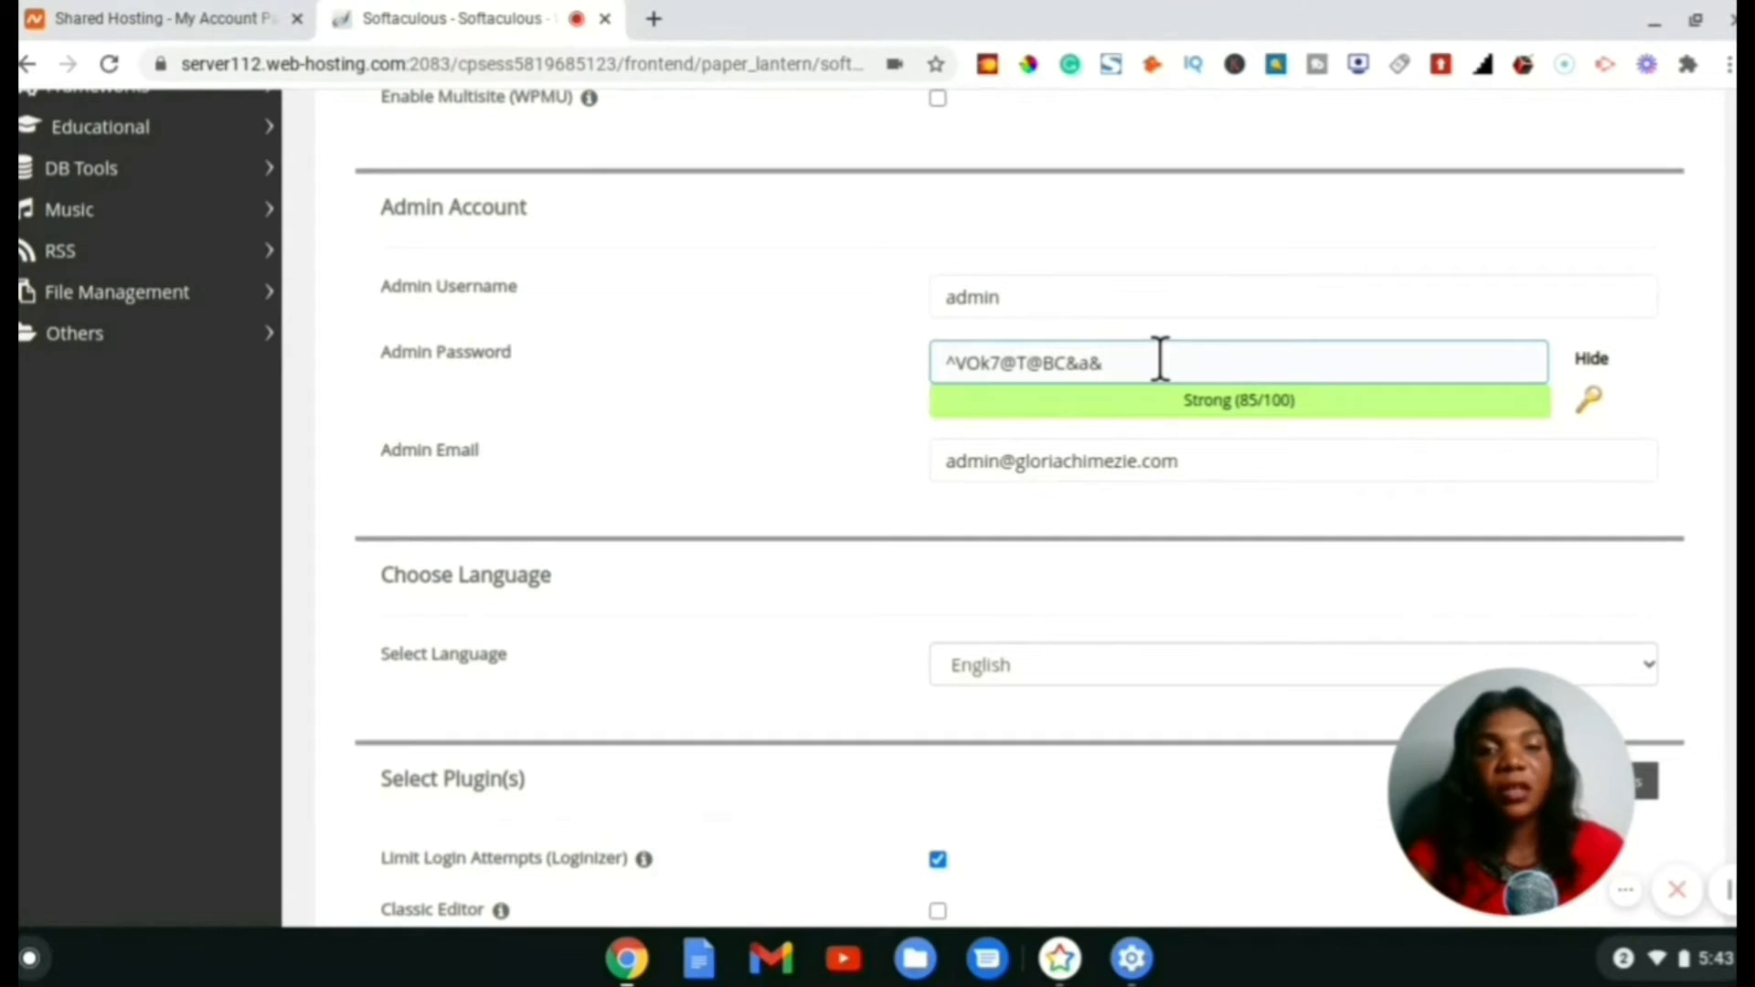
left_click(1016, 302)
double_click(1017, 302)
scroll(1017, 301, "up", 1)
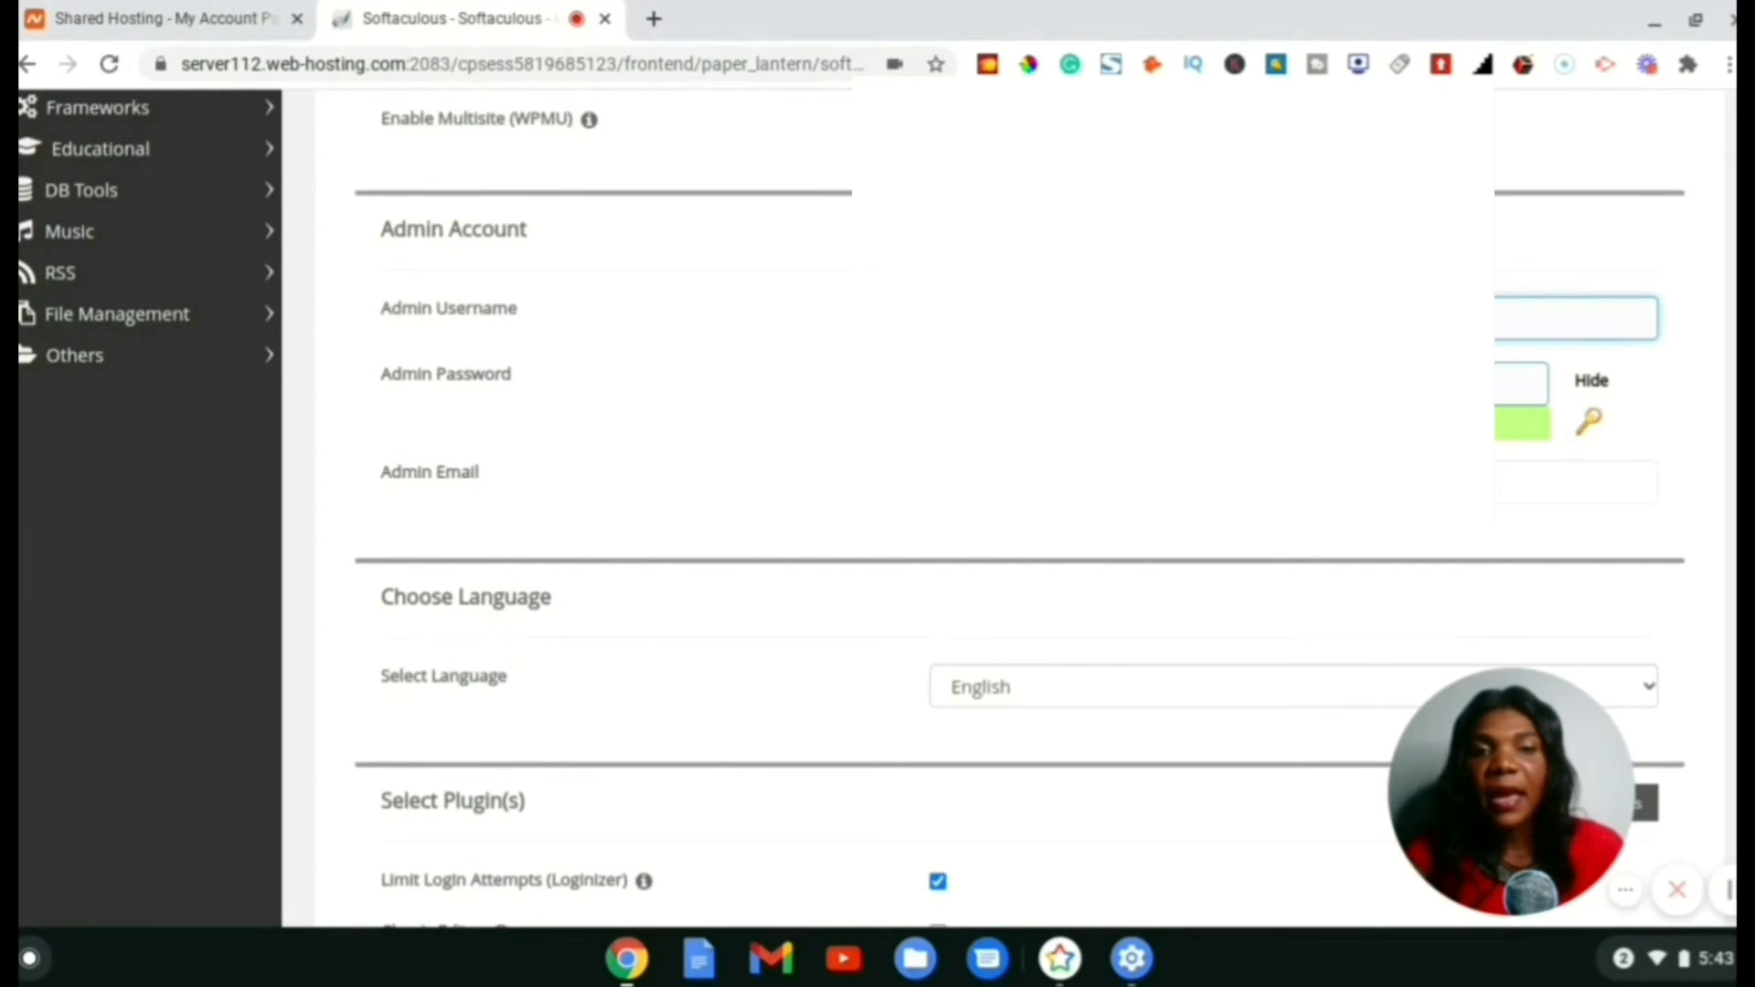
left_click(1520, 383)
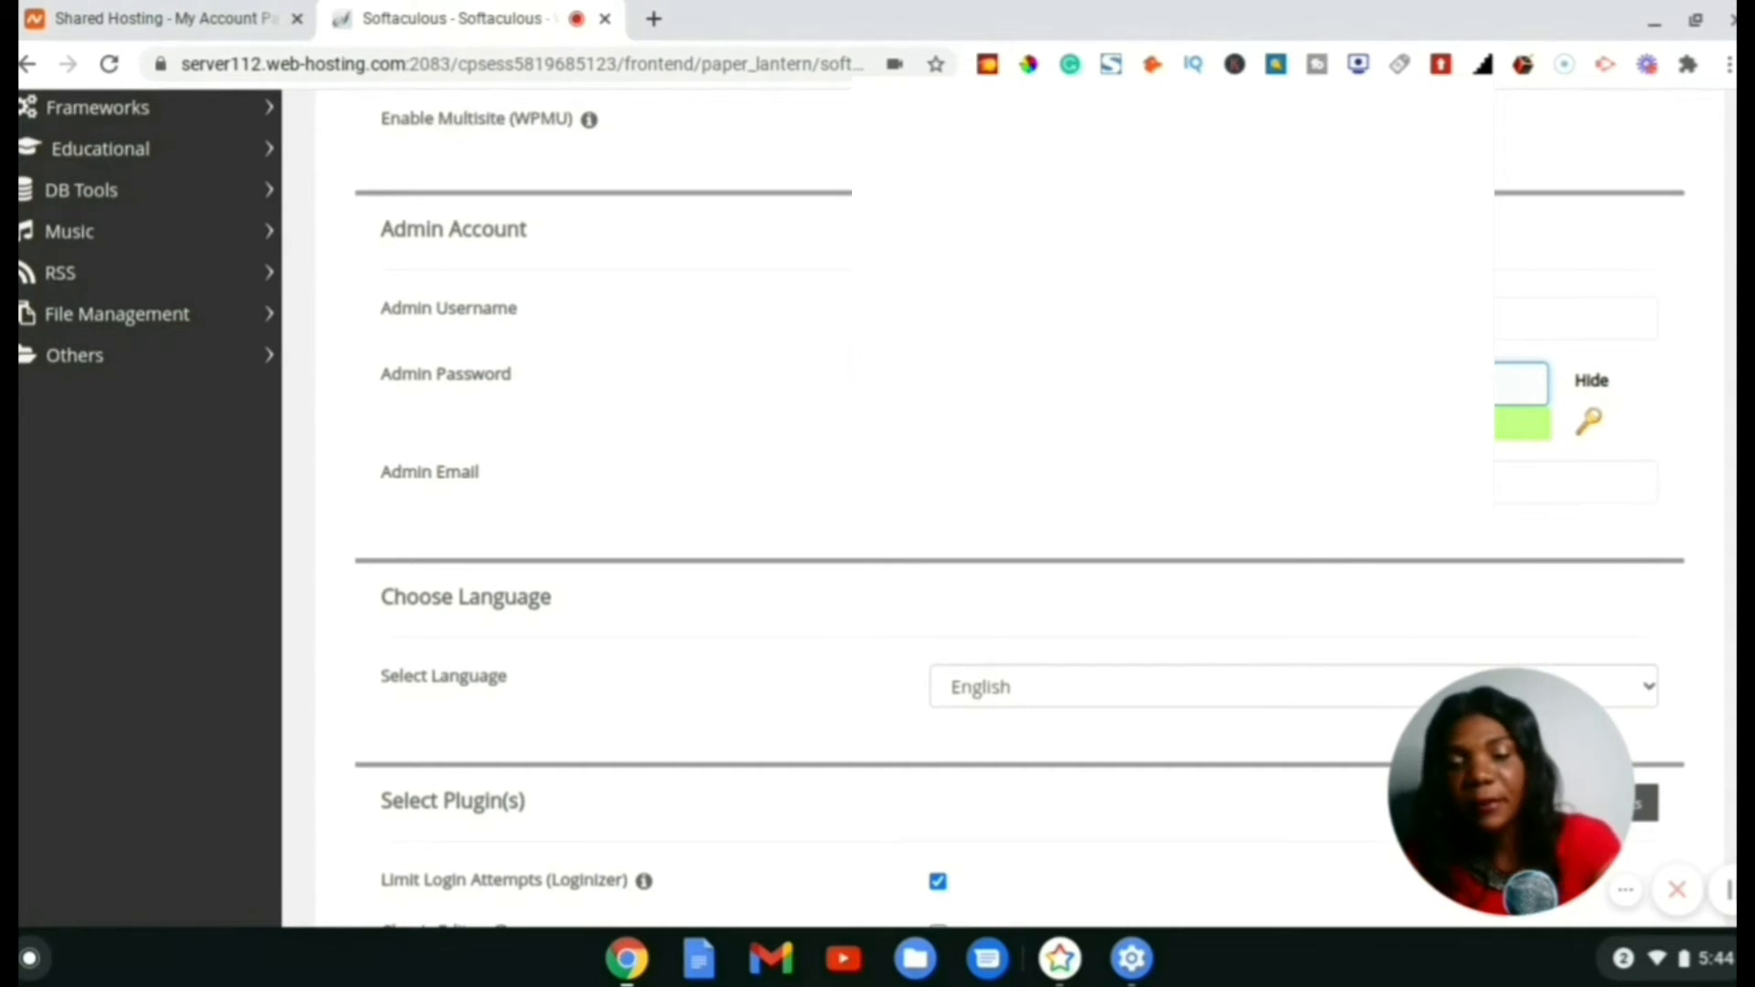
key("BackSpace")
type("***")
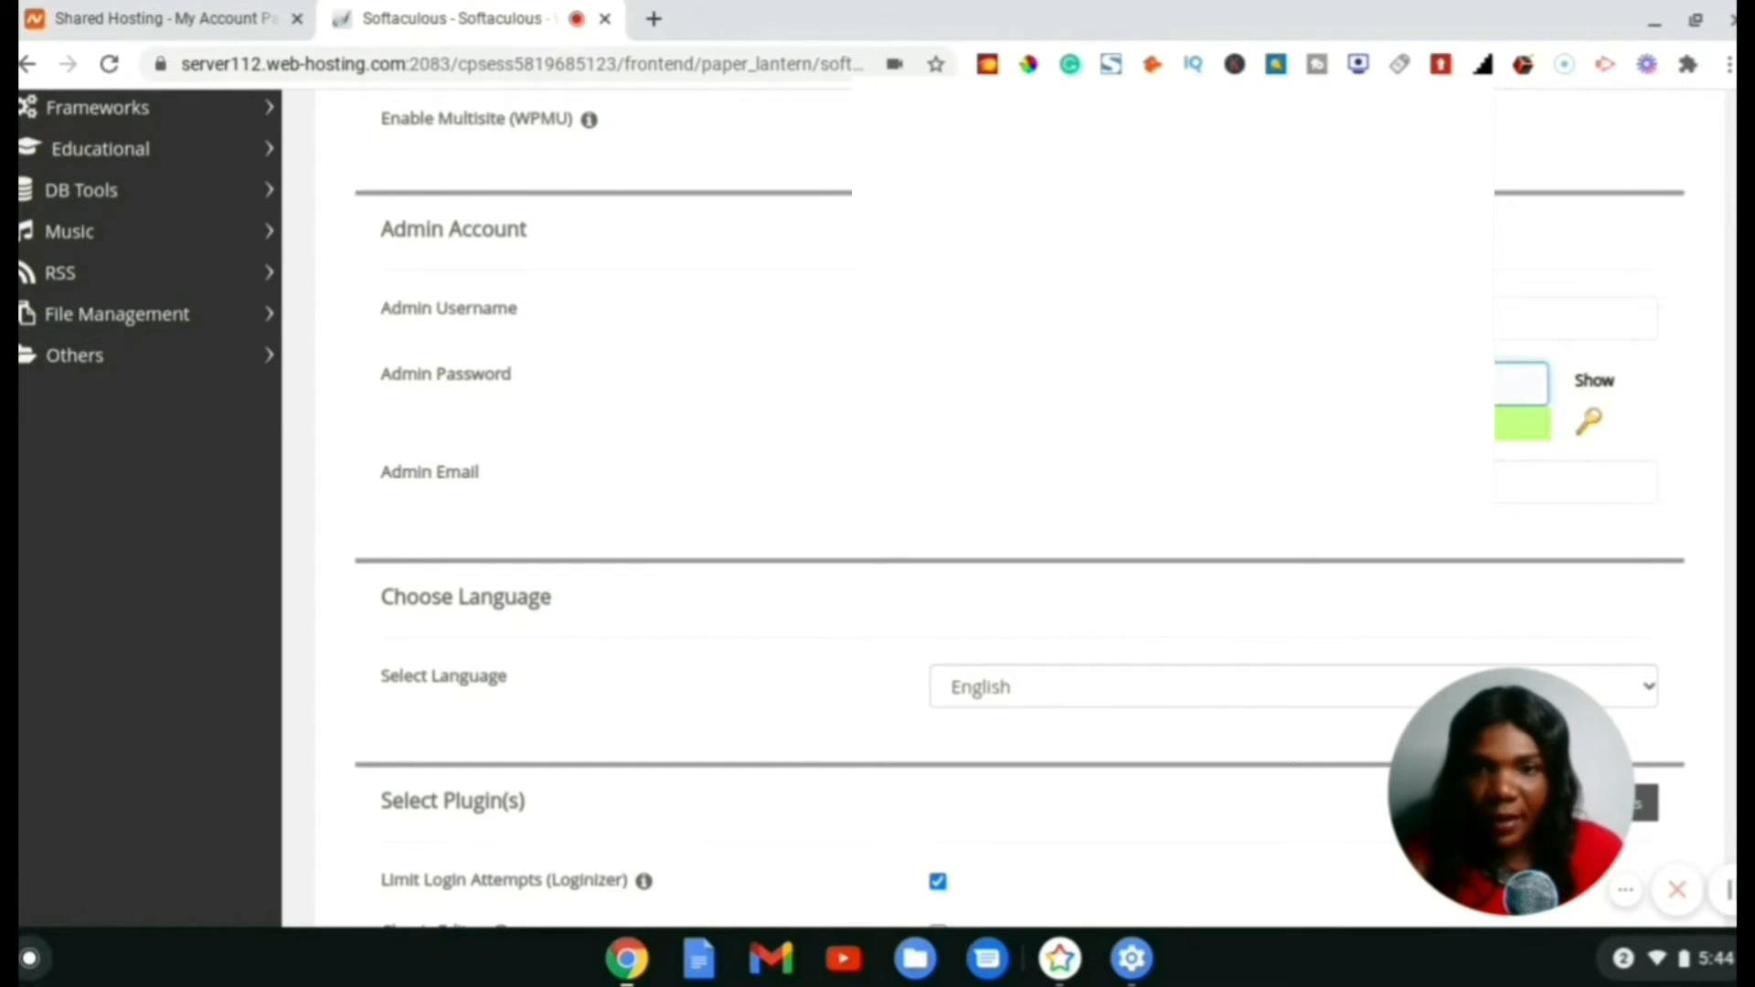
Fill in the Admin Email field with the site administrator's email address
scroll(1005, 512, "down", 2)
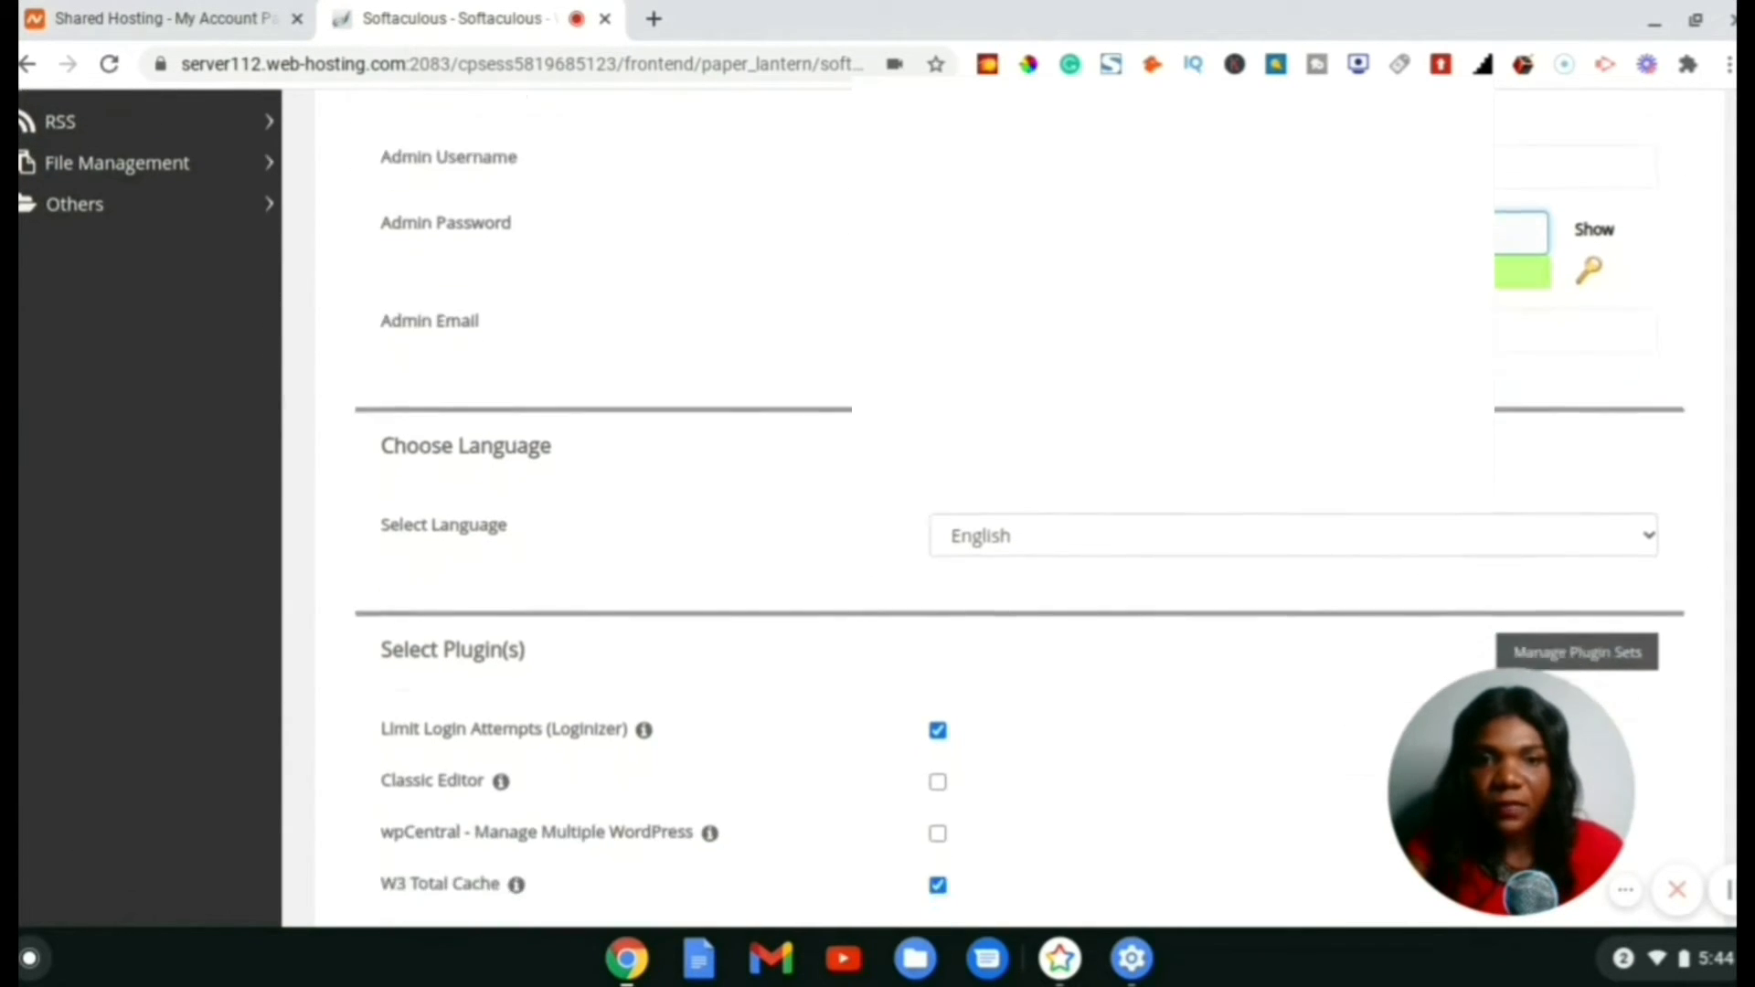
scroll(850, 508, "down", 1)
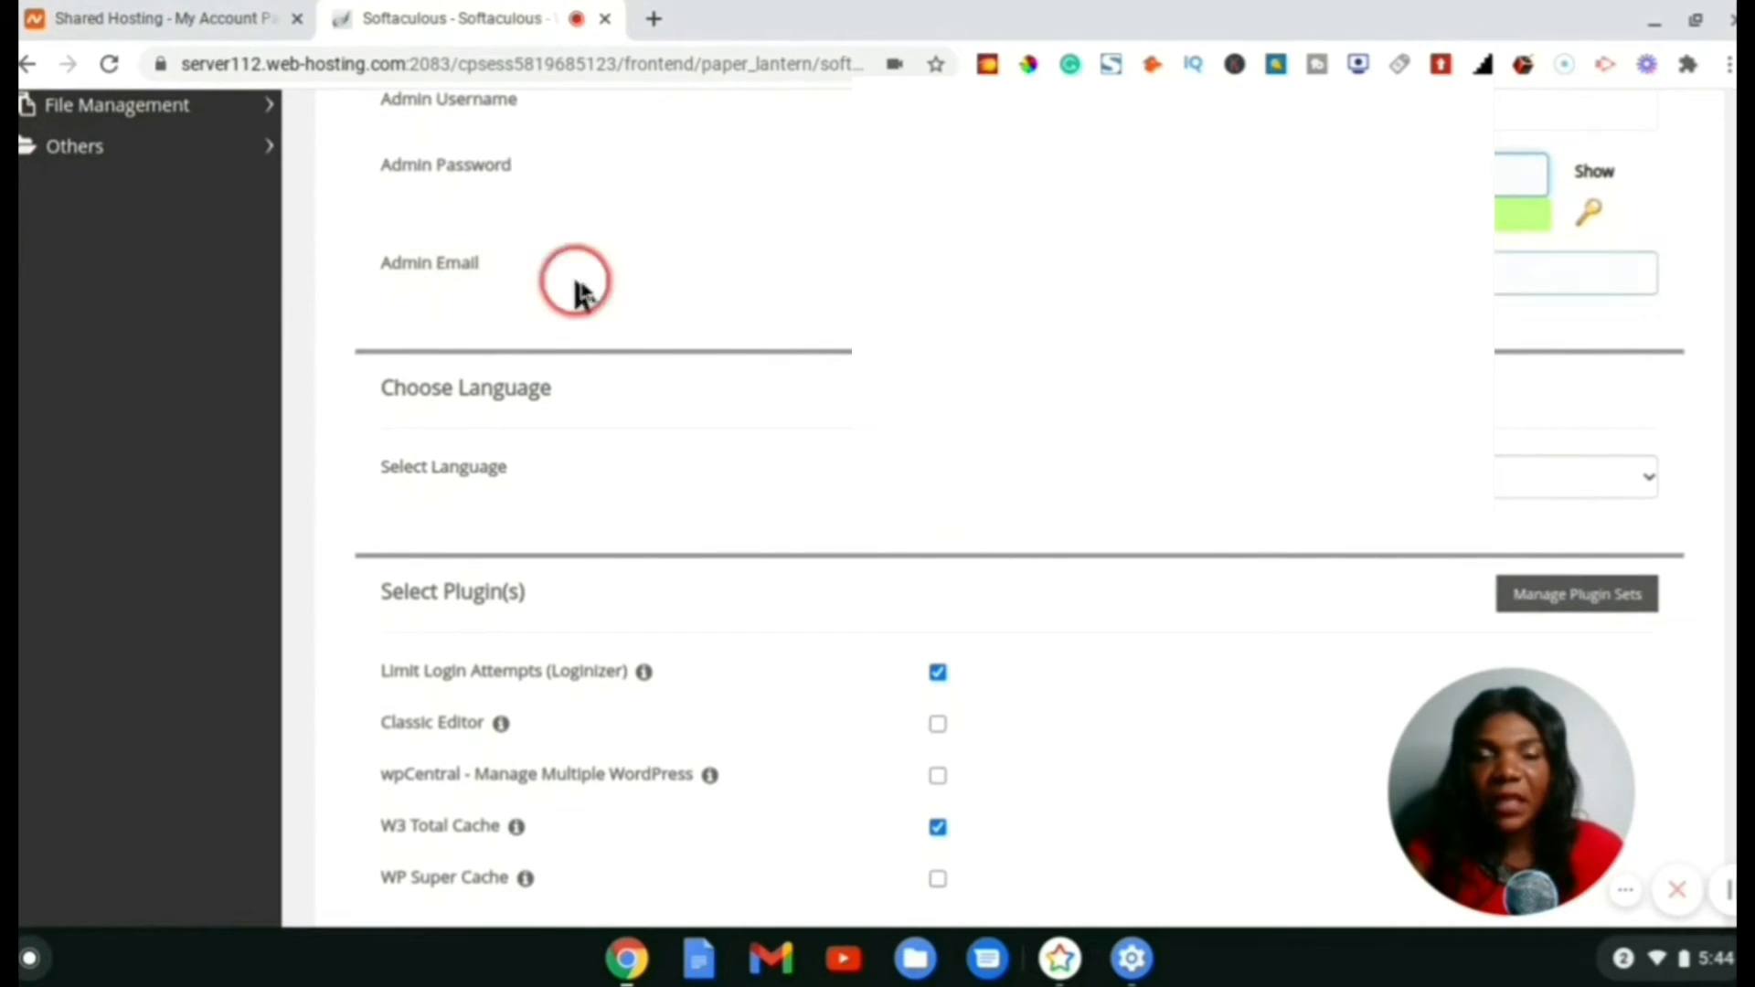
left_click(1188, 273)
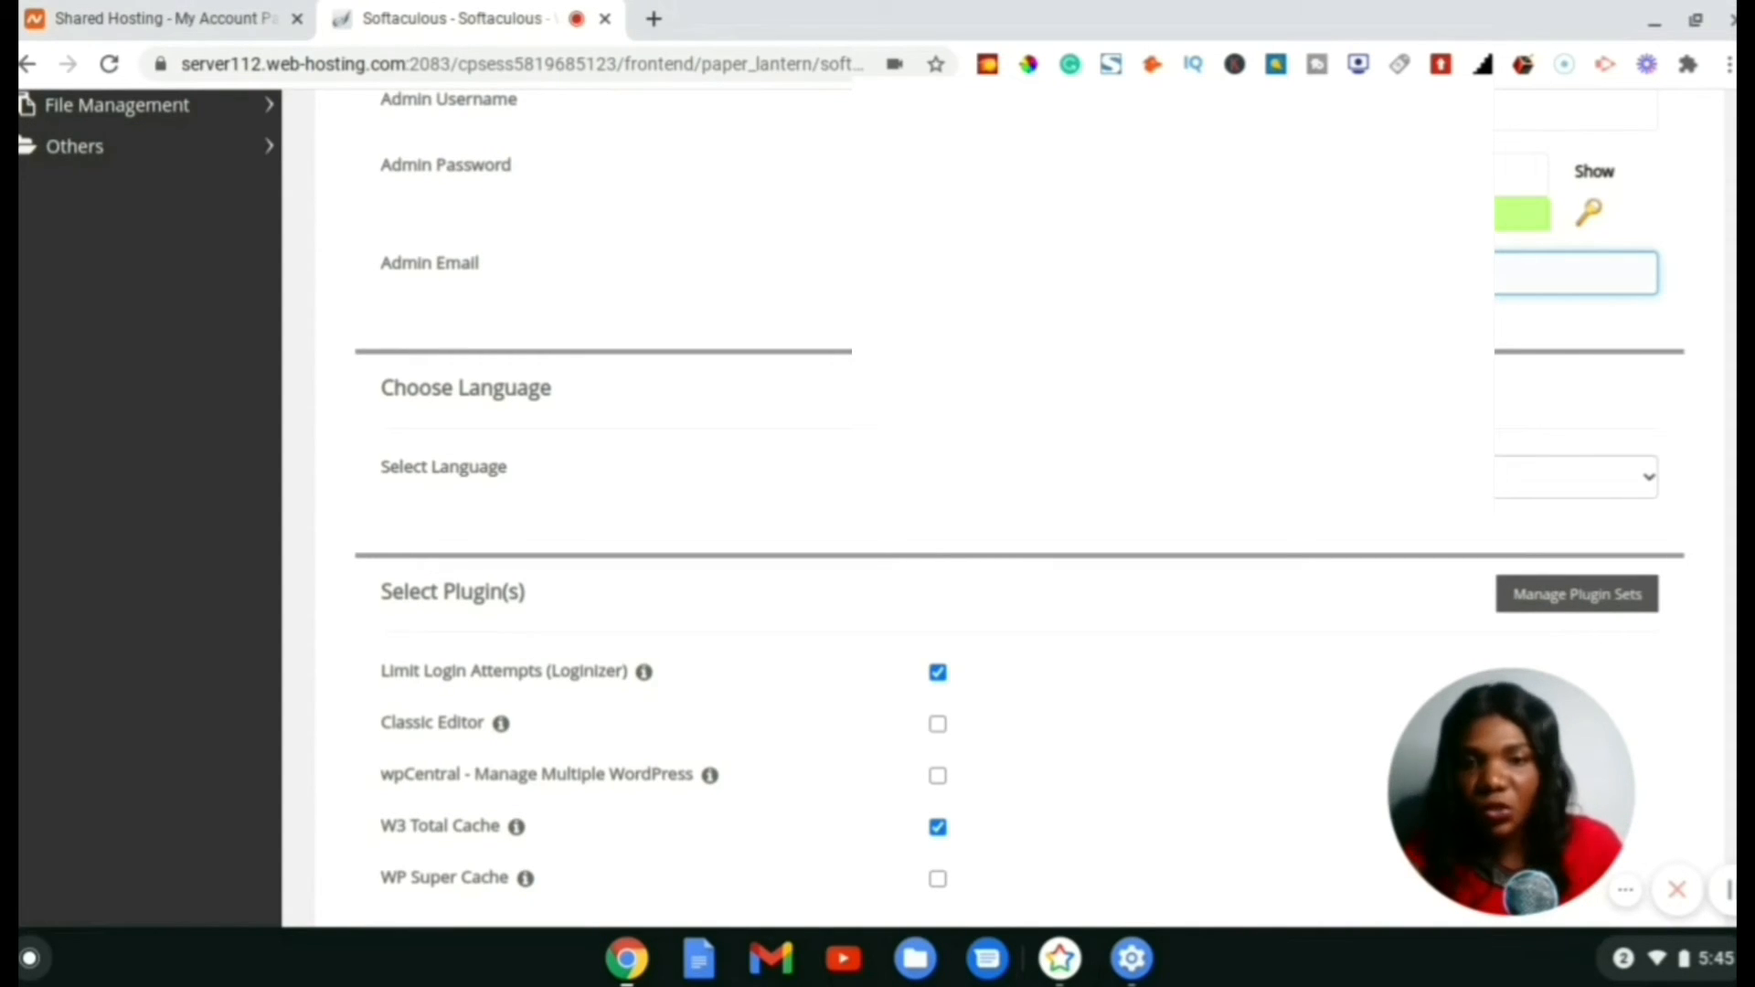
Review the language, plugin and optional theme choices in the rest of the WordPress installation form
scroll(1218, 493, "down", 3)
left_click(1219, 489)
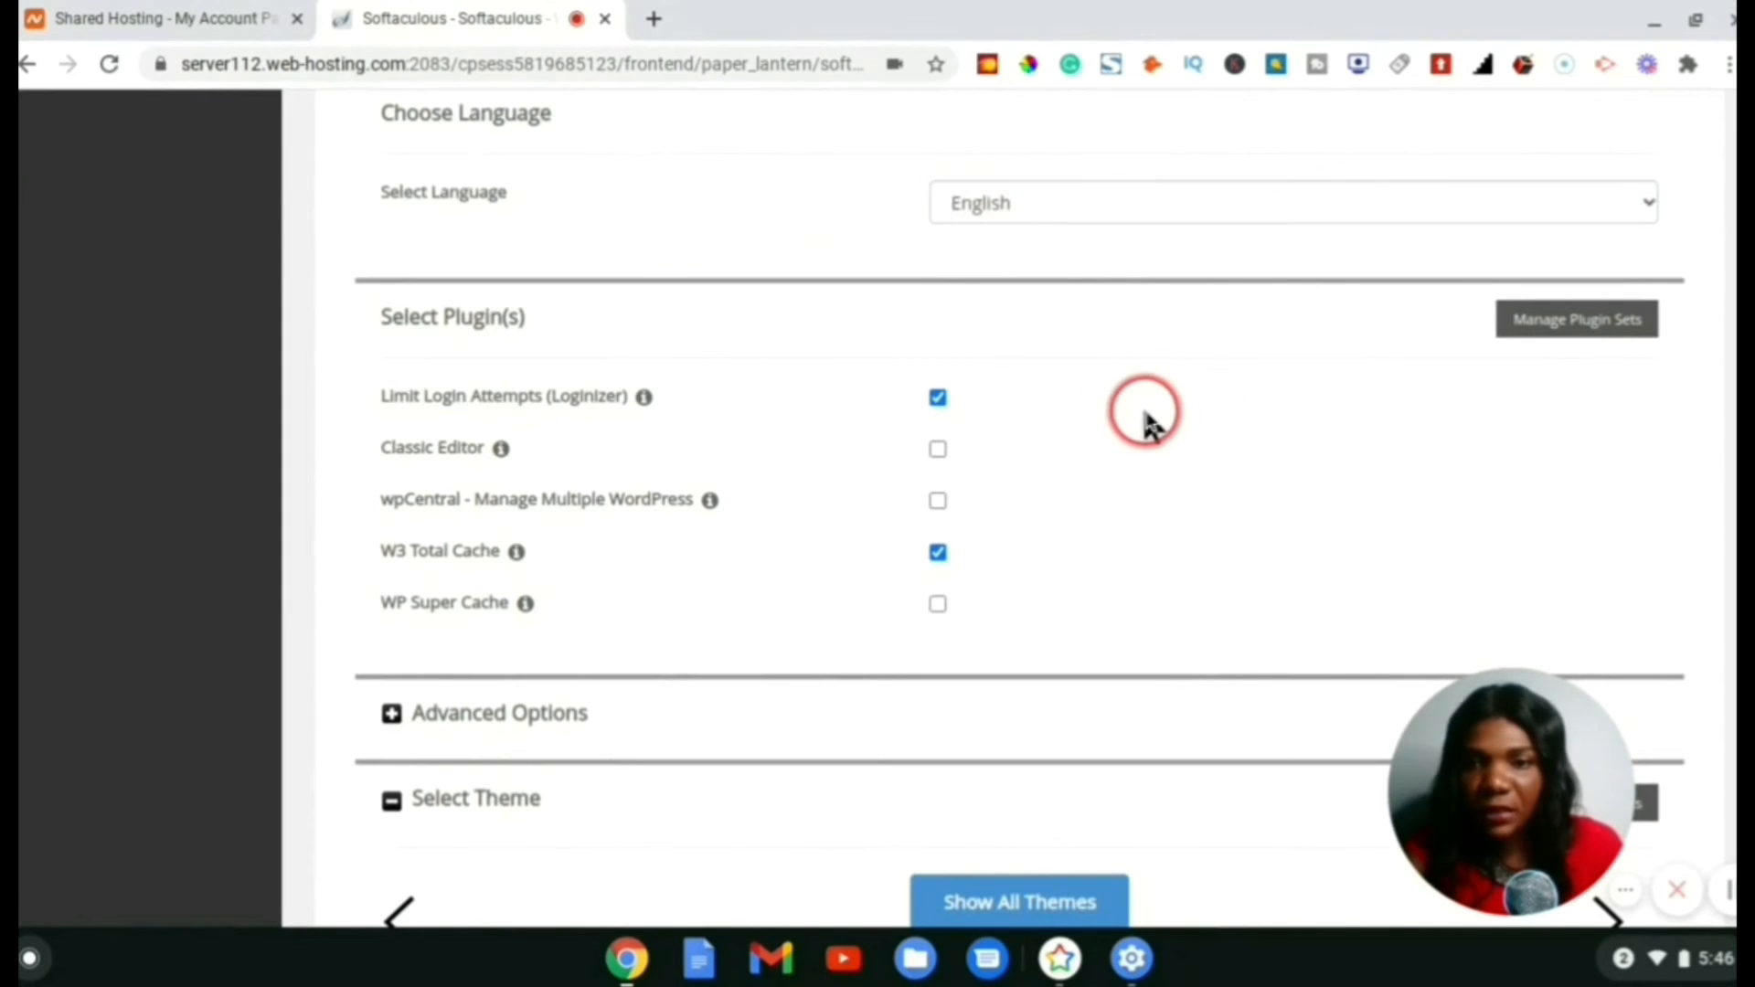
scroll(1144, 416, "down", 1)
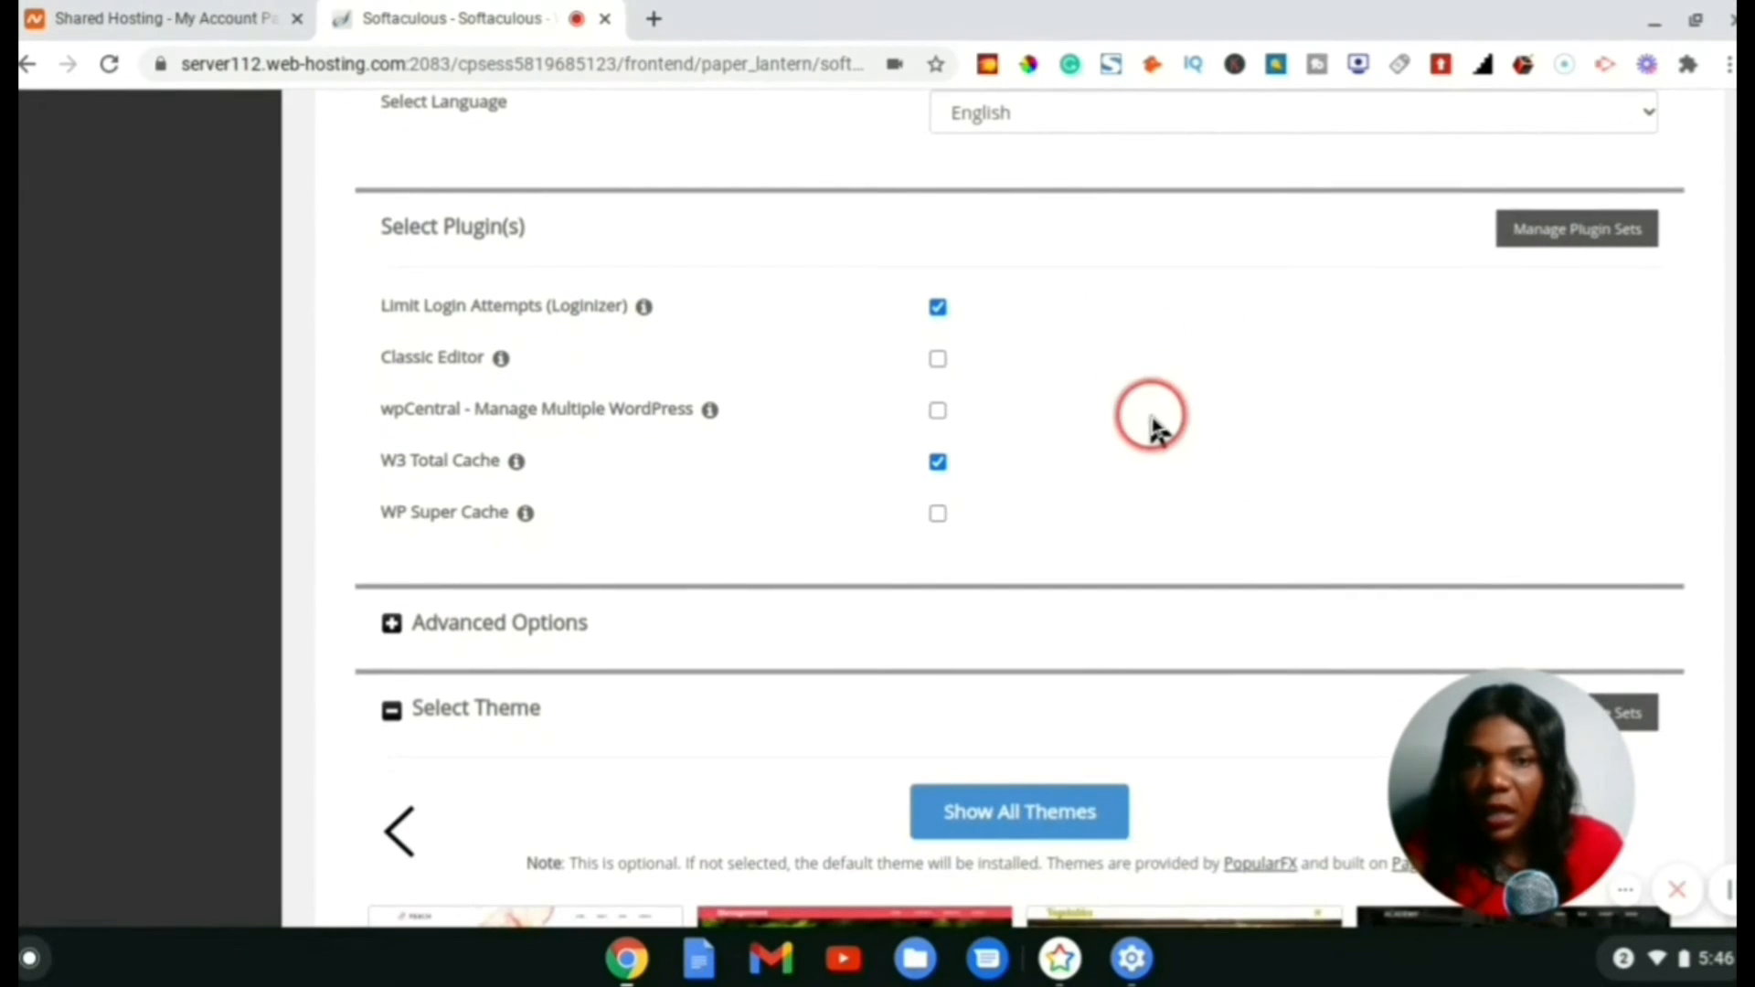
scroll(1154, 428, "down", 4)
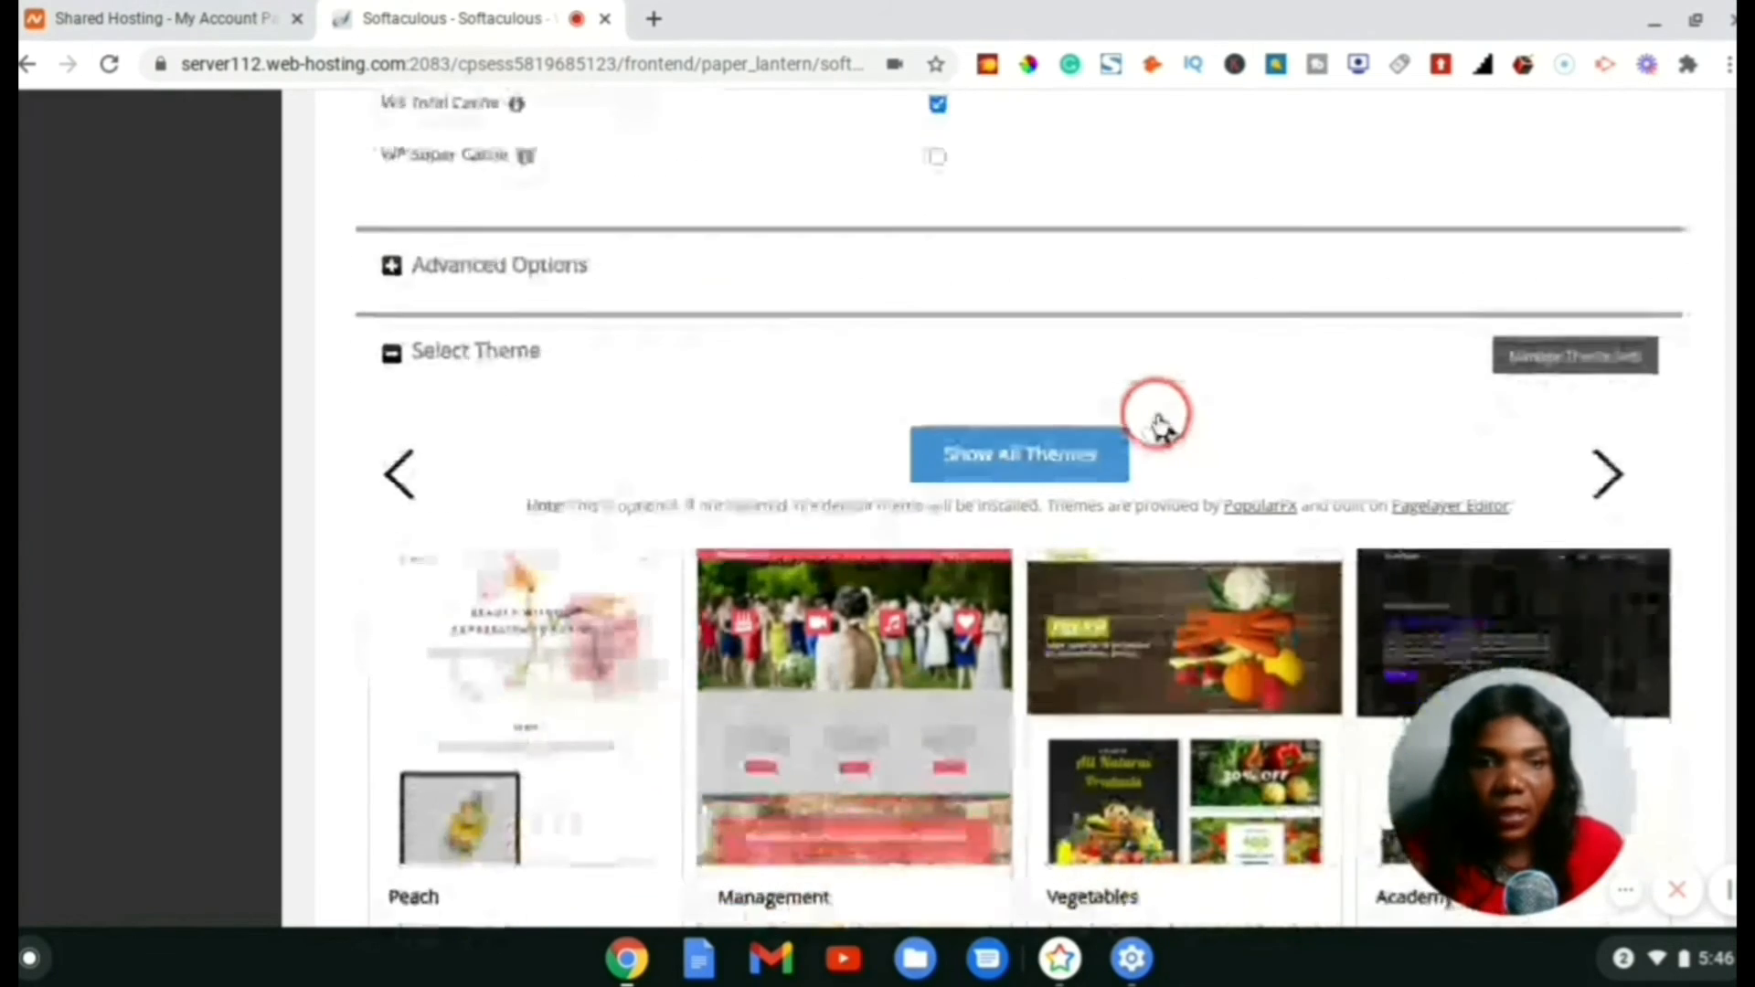
scroll(1160, 420, "down", 2)
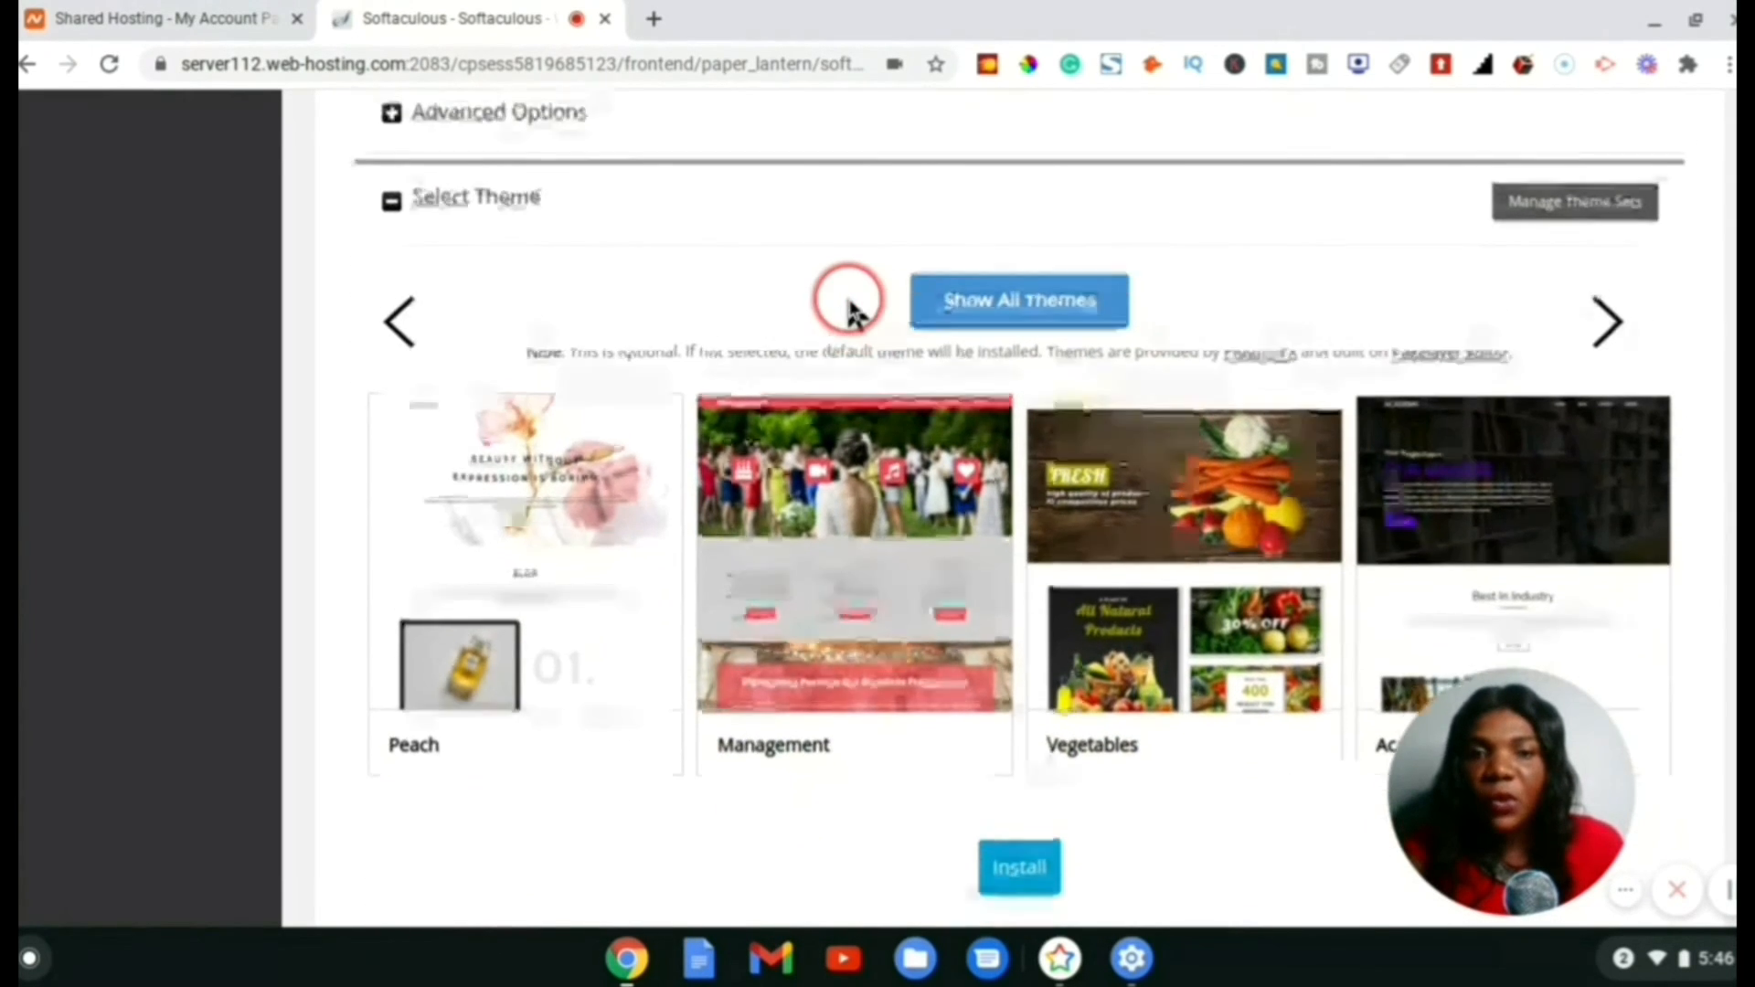
scroll(849, 311, "up", 1)
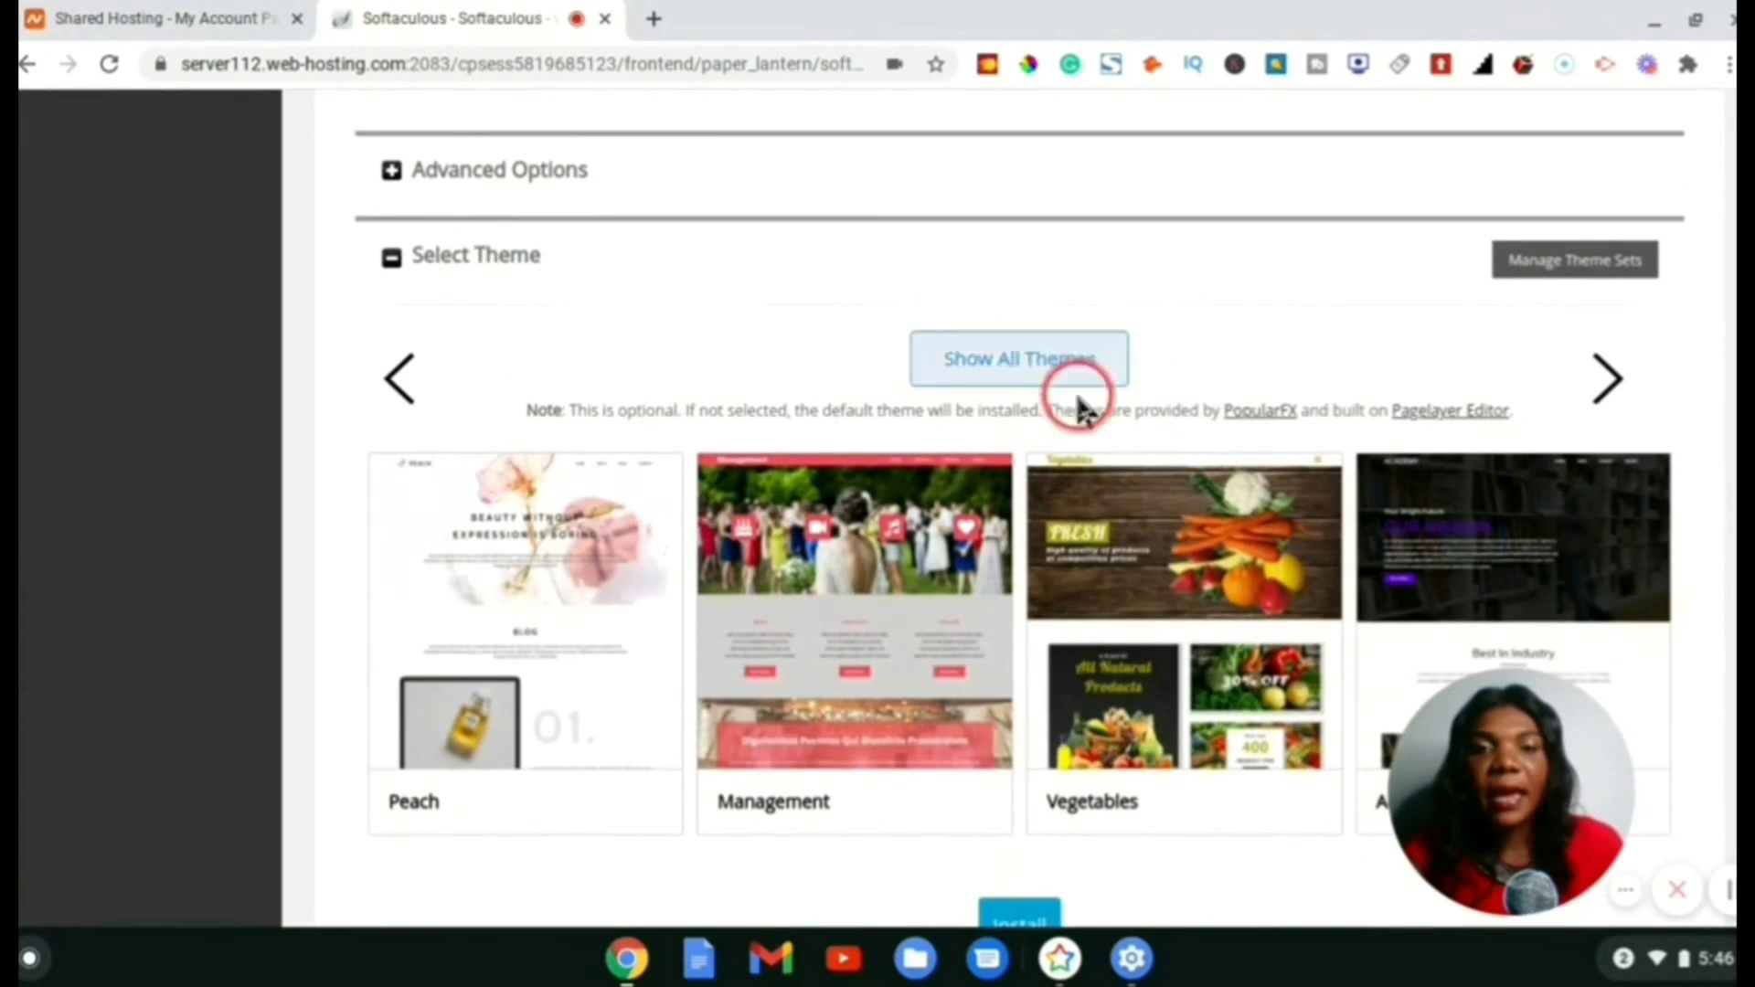
left_click(1210, 525)
scroll(1211, 525, "down", 3)
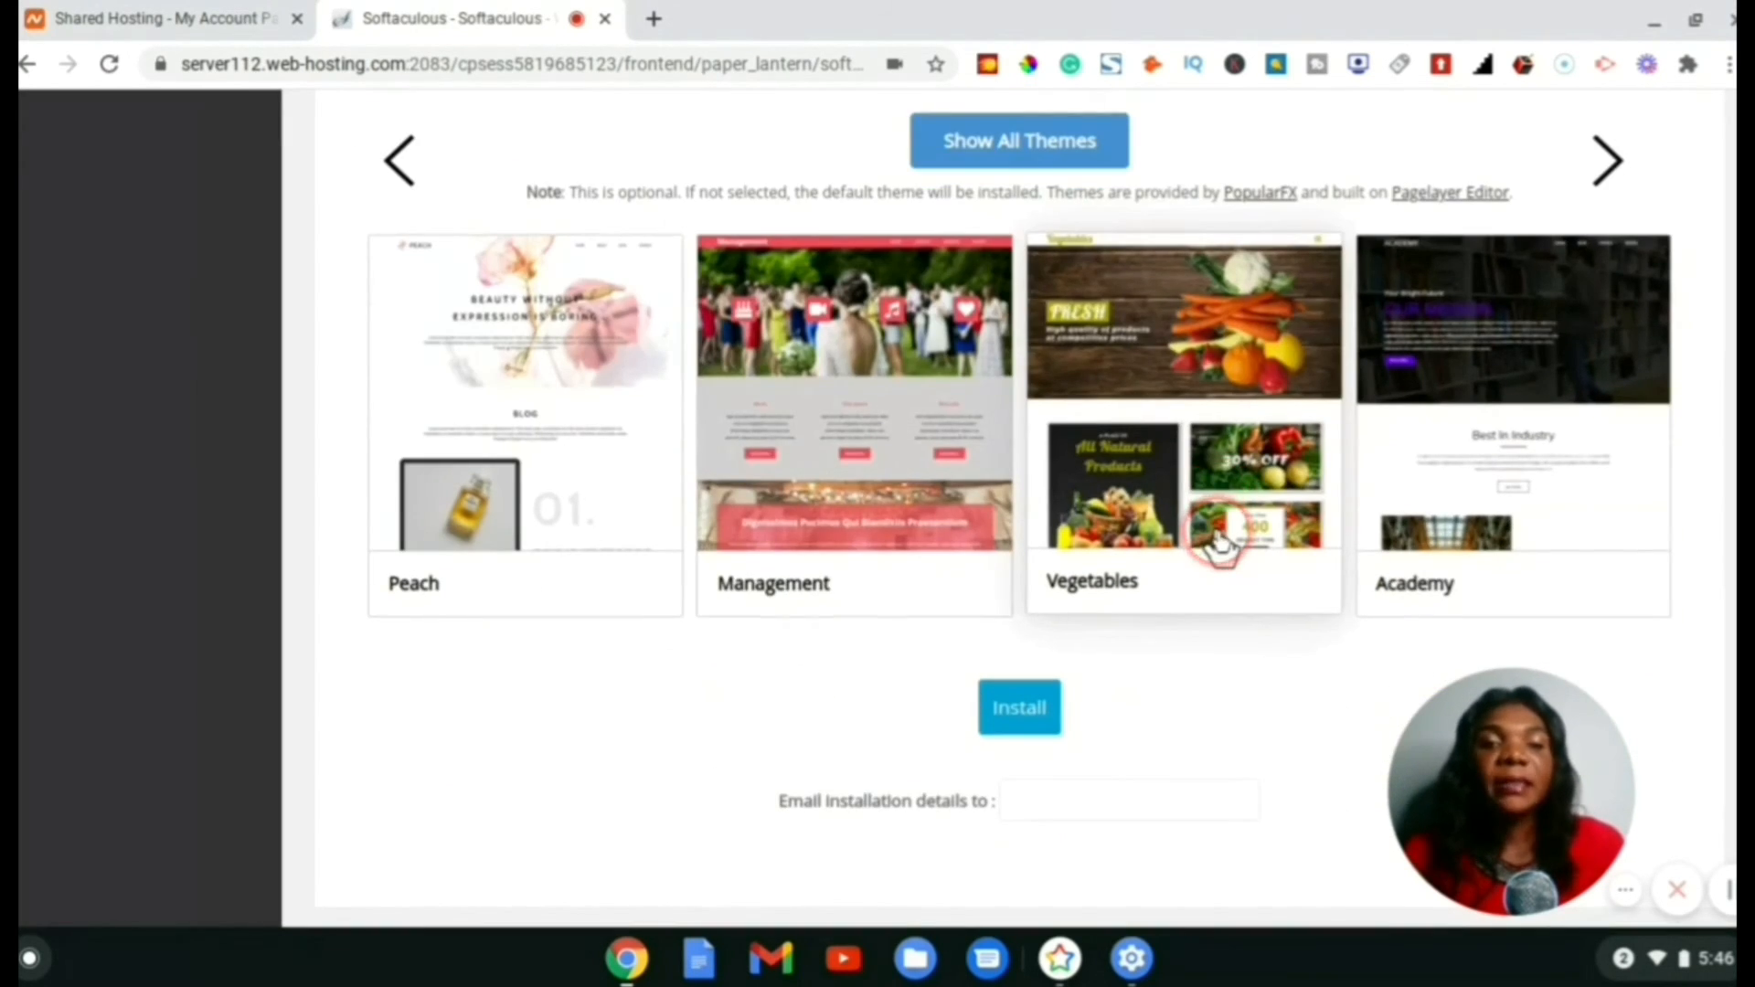
left_click(942, 436)
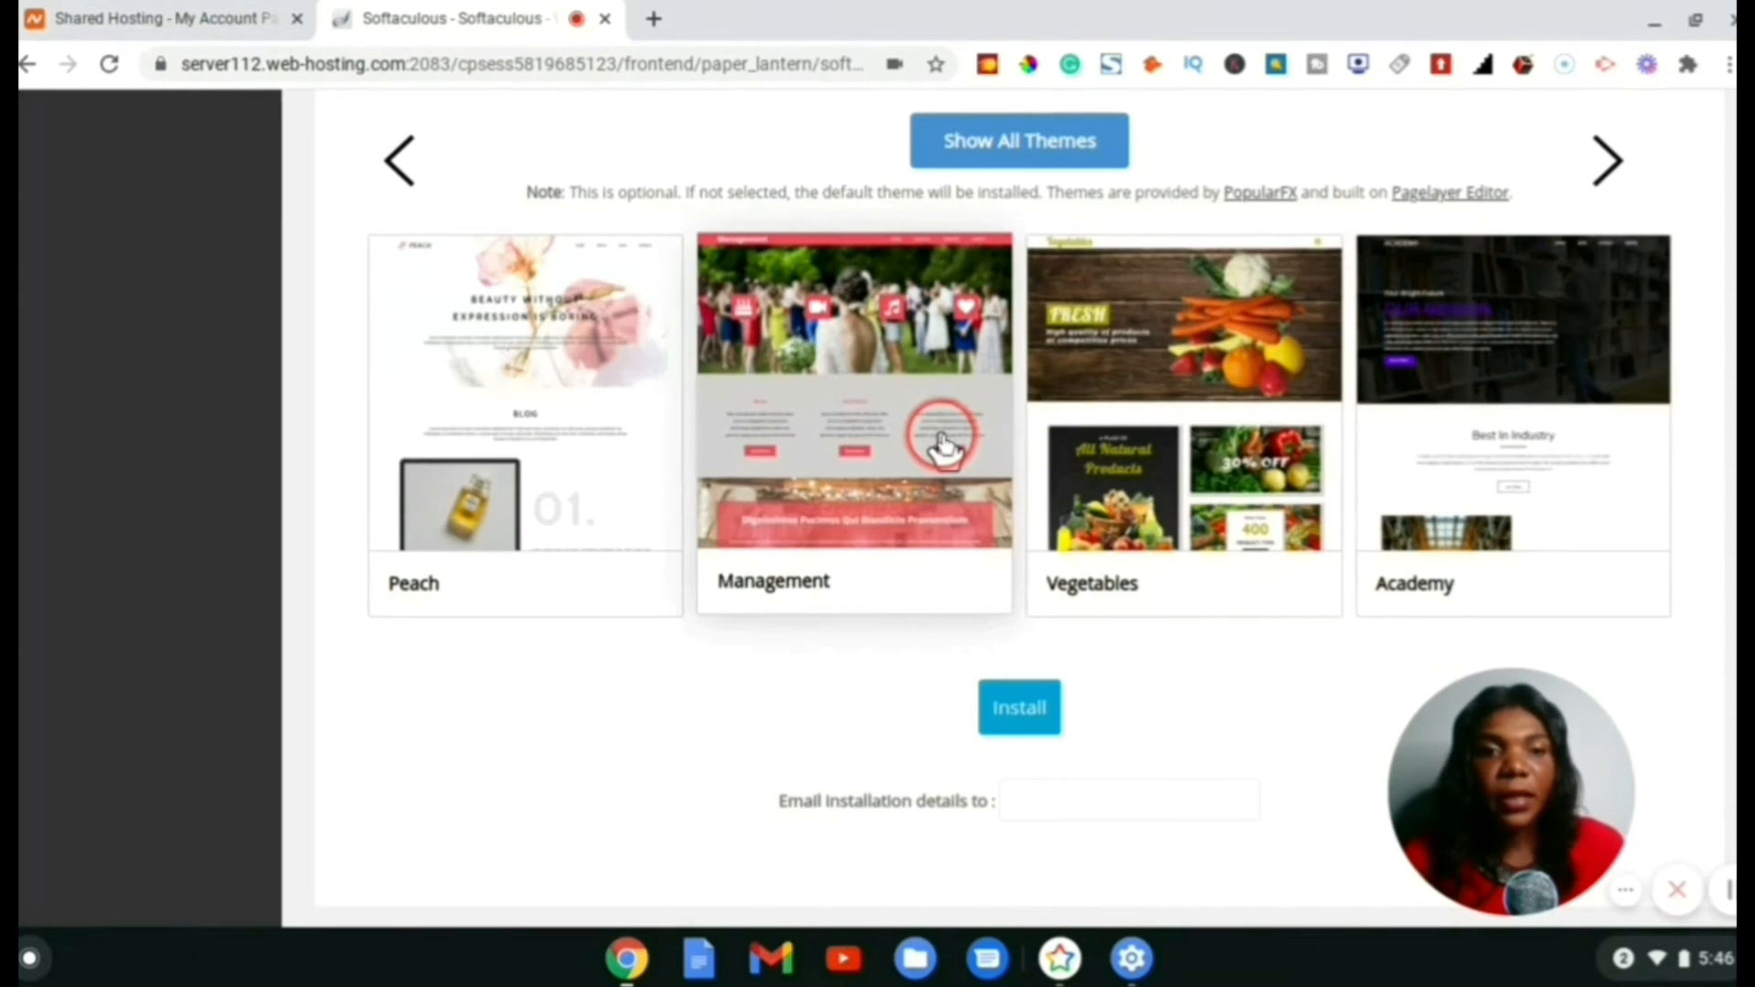
scroll(942, 435, "up", 2)
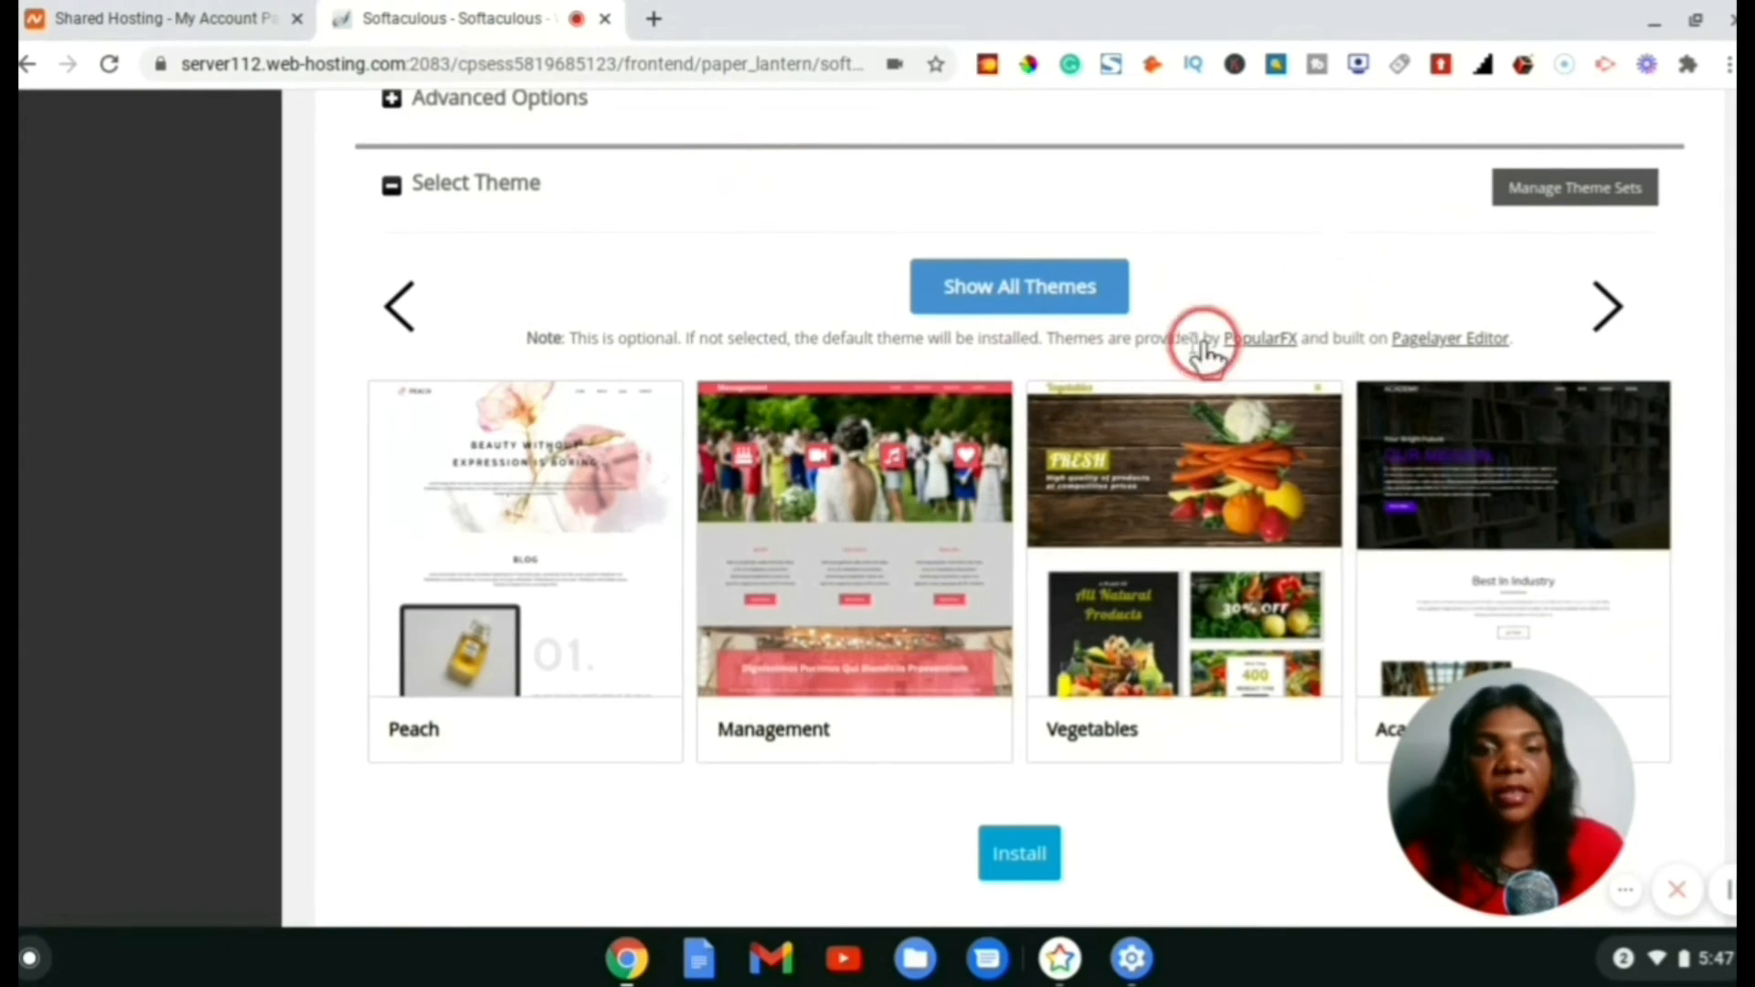
scroll(1160, 403, "down", 3)
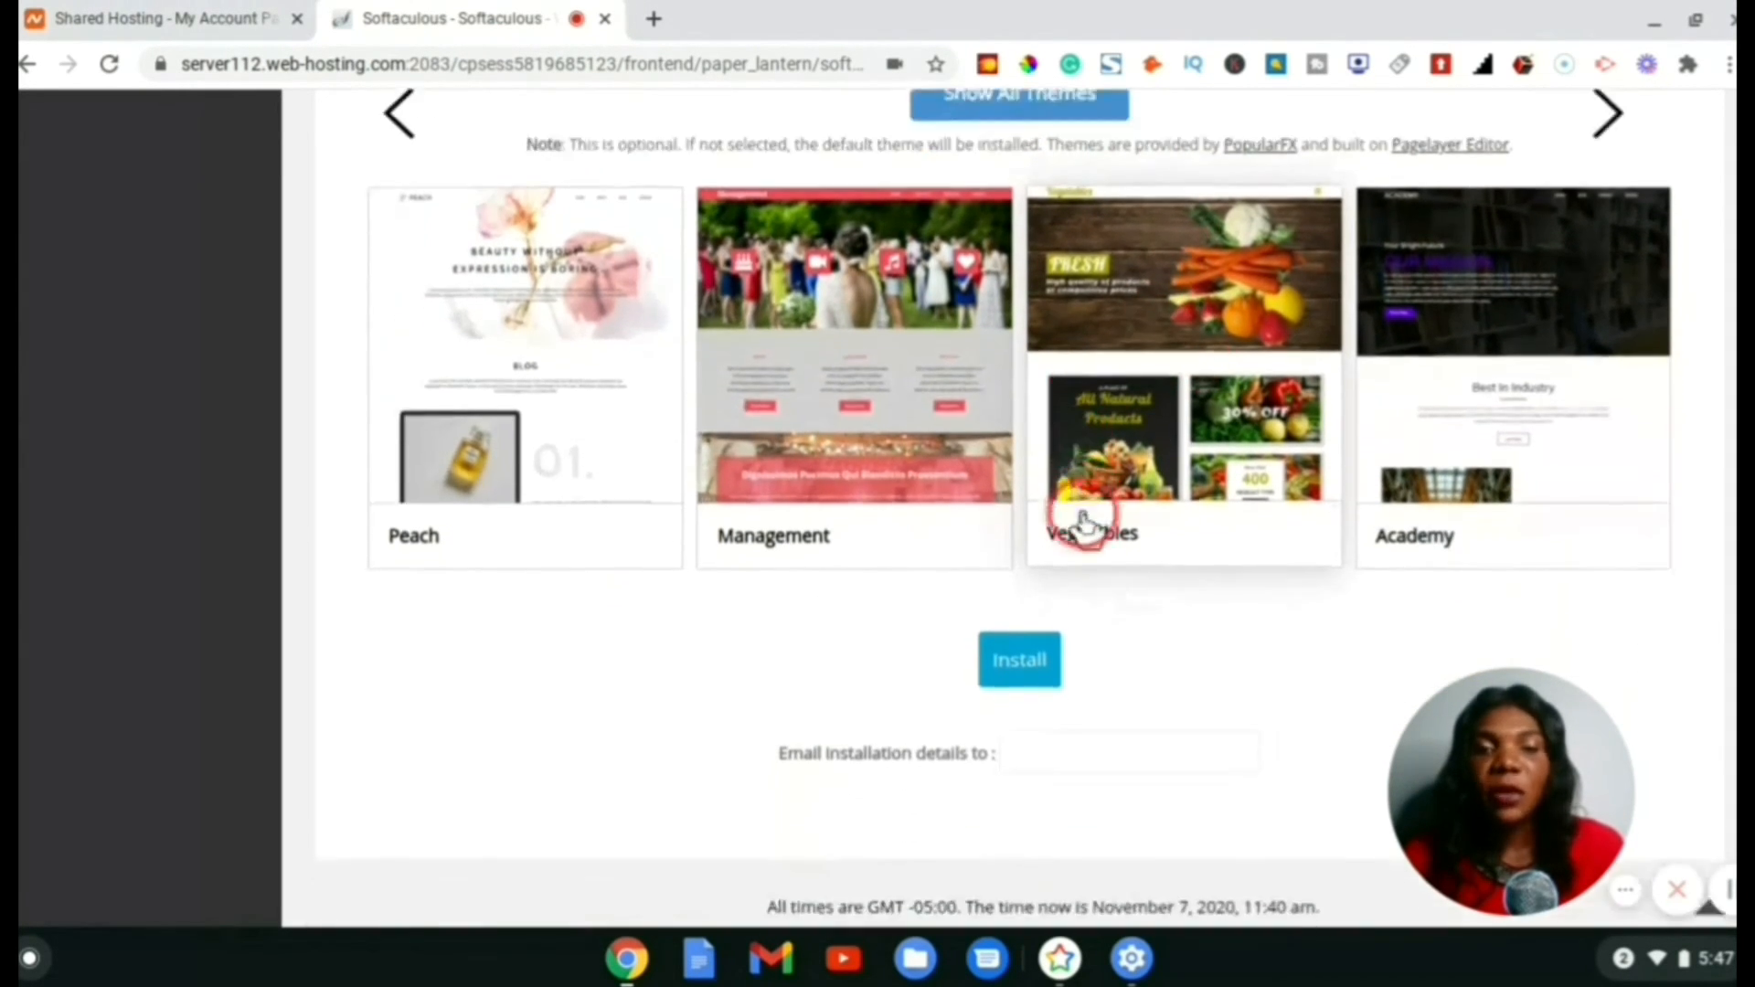
Submit the WordPress installation form, then return to the Admin Account section to correct the admin password
scroll(1084, 526, "down", 1)
left_click(1019, 607)
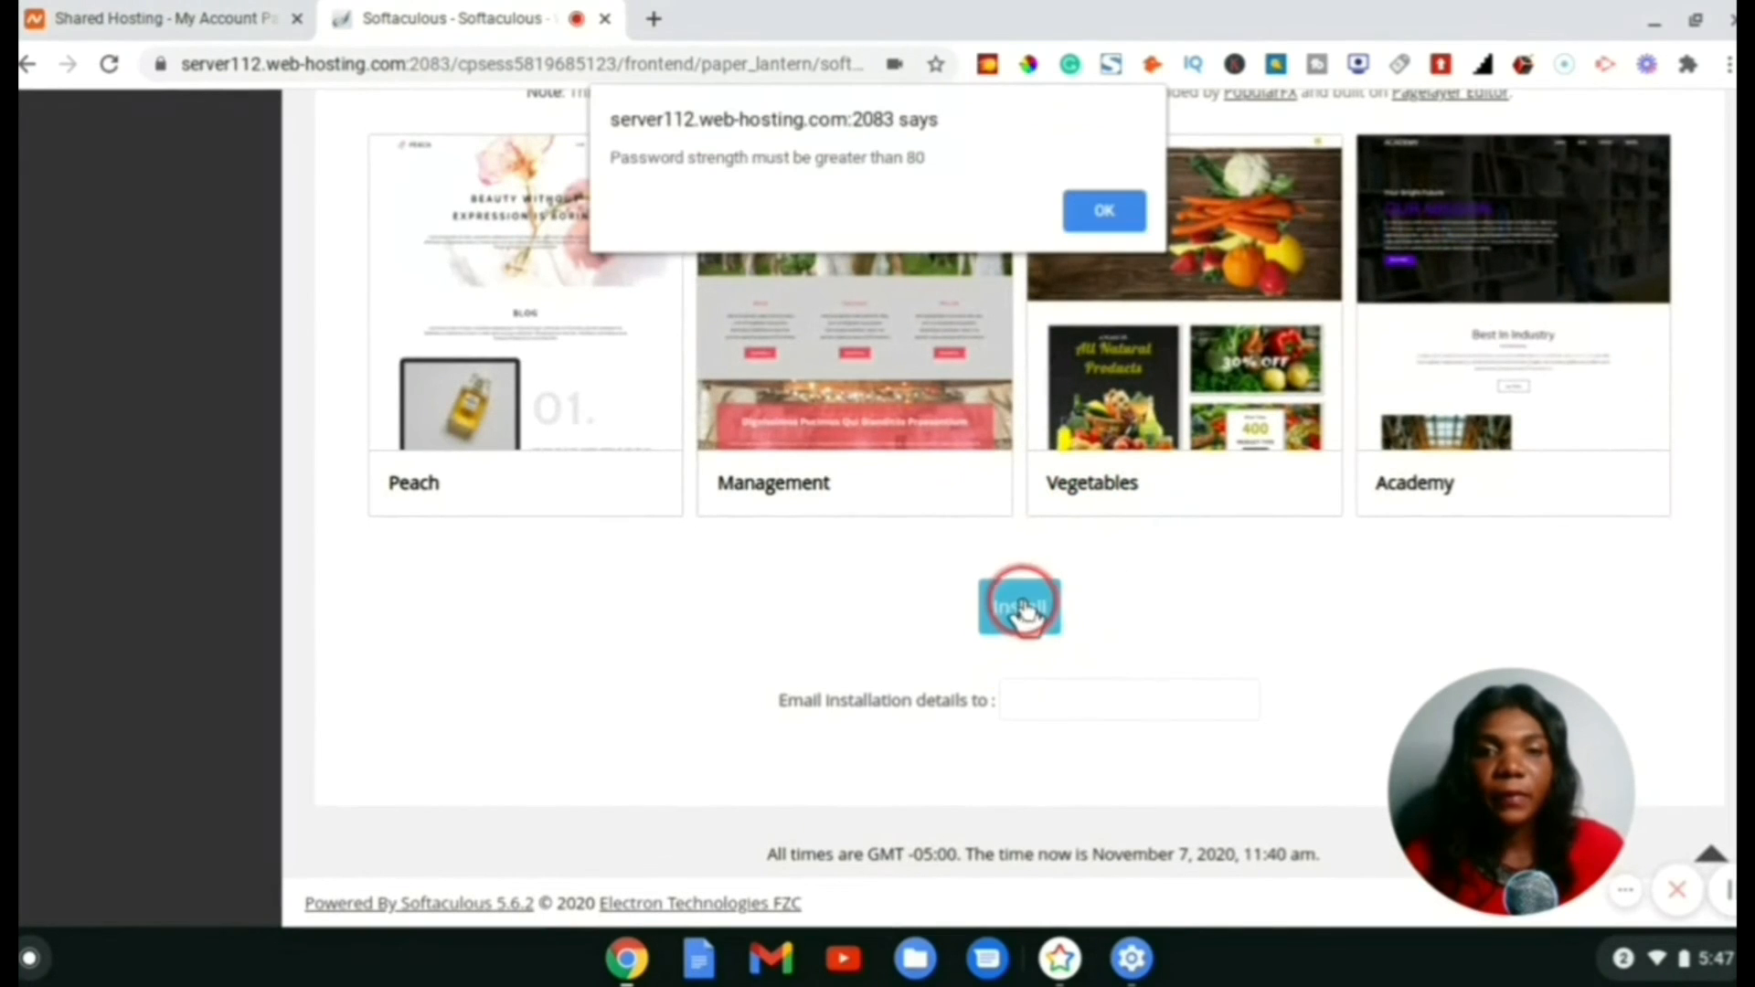
left_click(1088, 213)
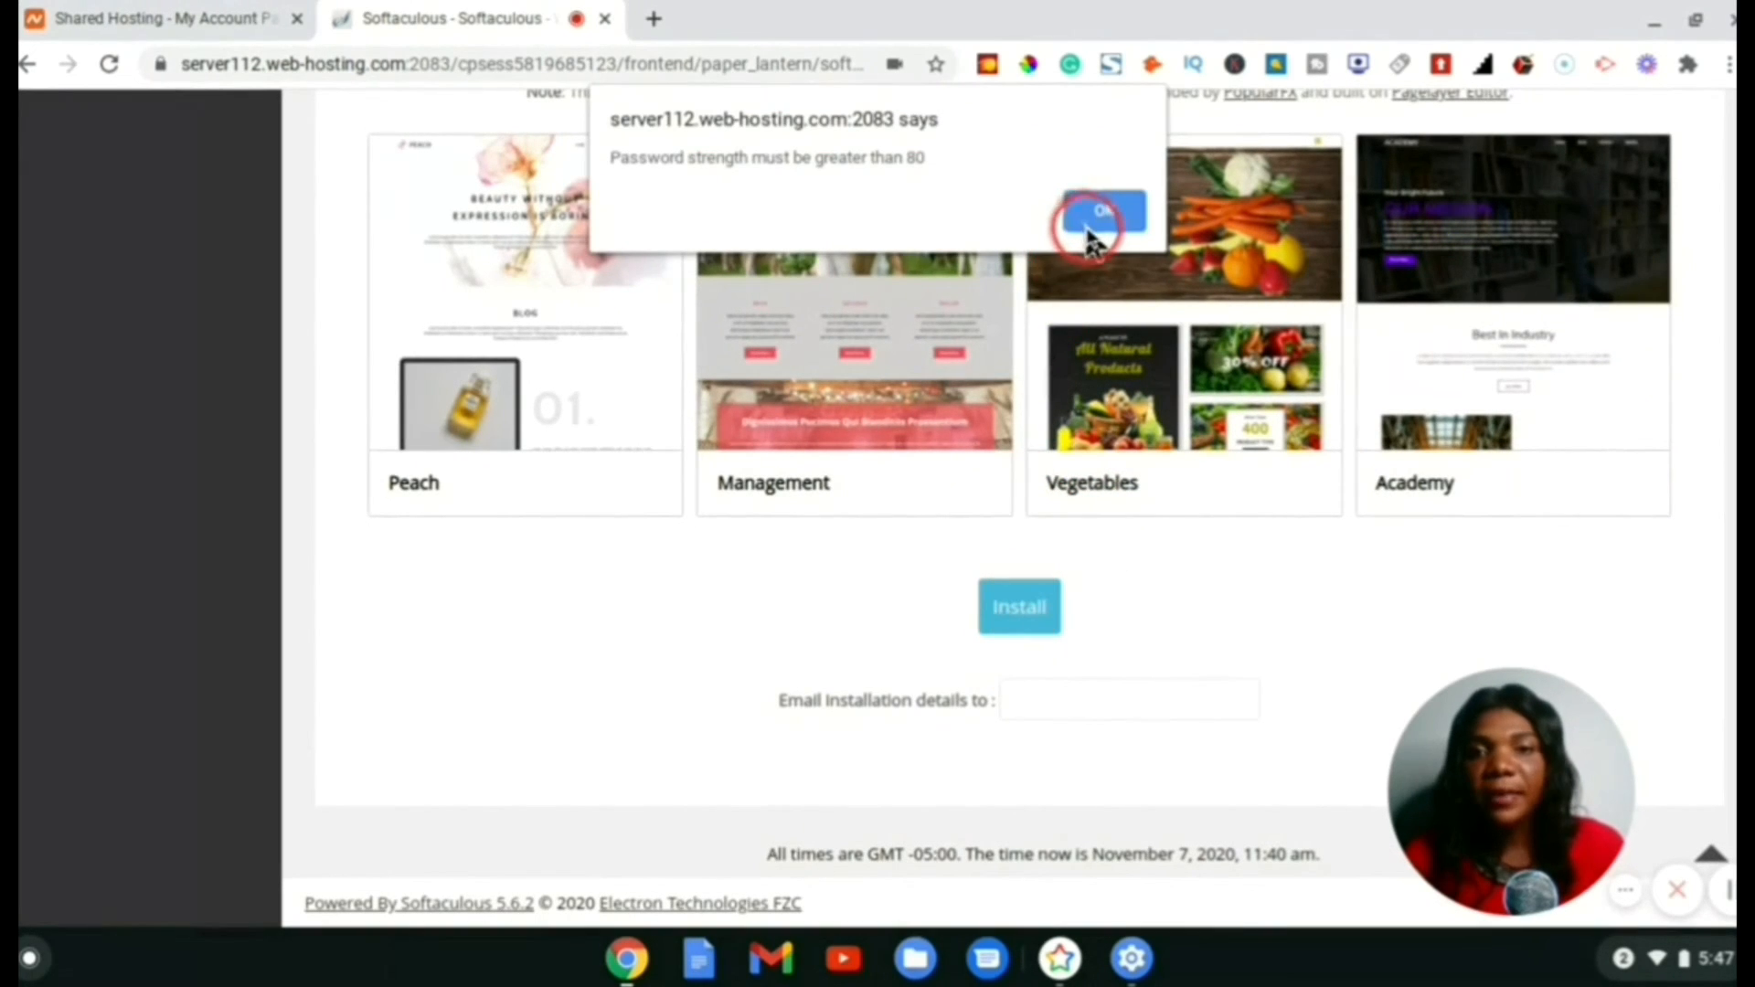
left_click(1099, 233)
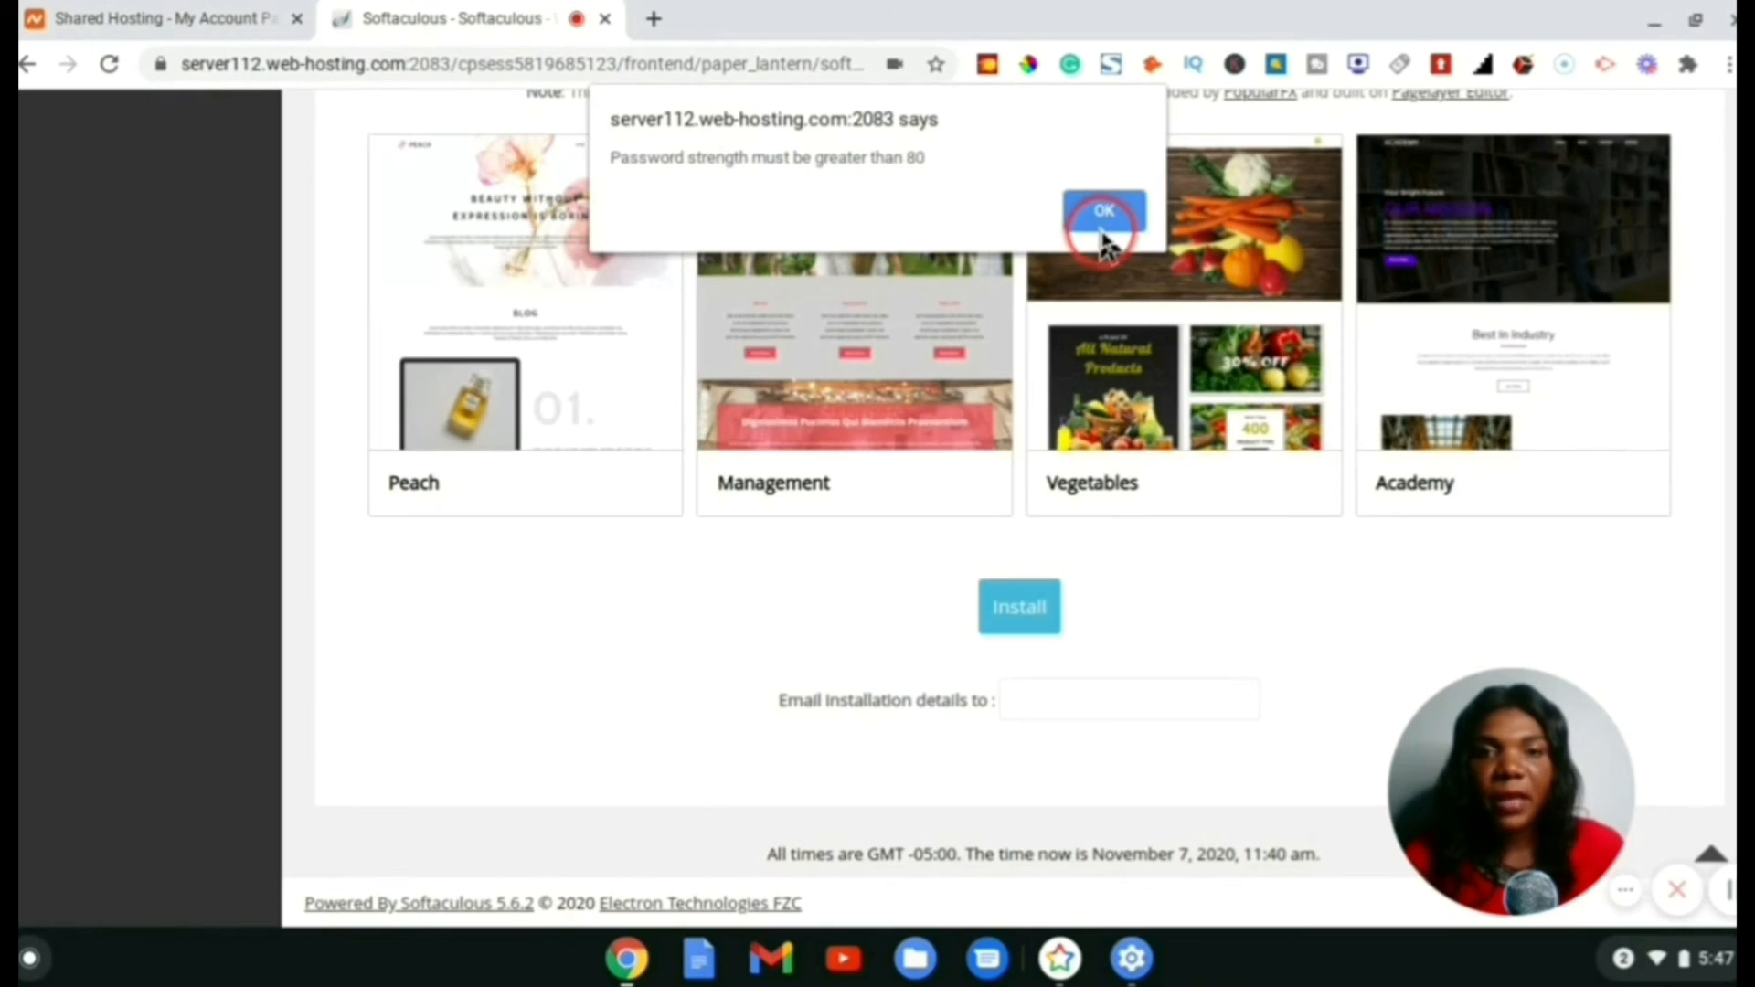
left_click(1104, 230)
scroll(1154, 372, "up", 9)
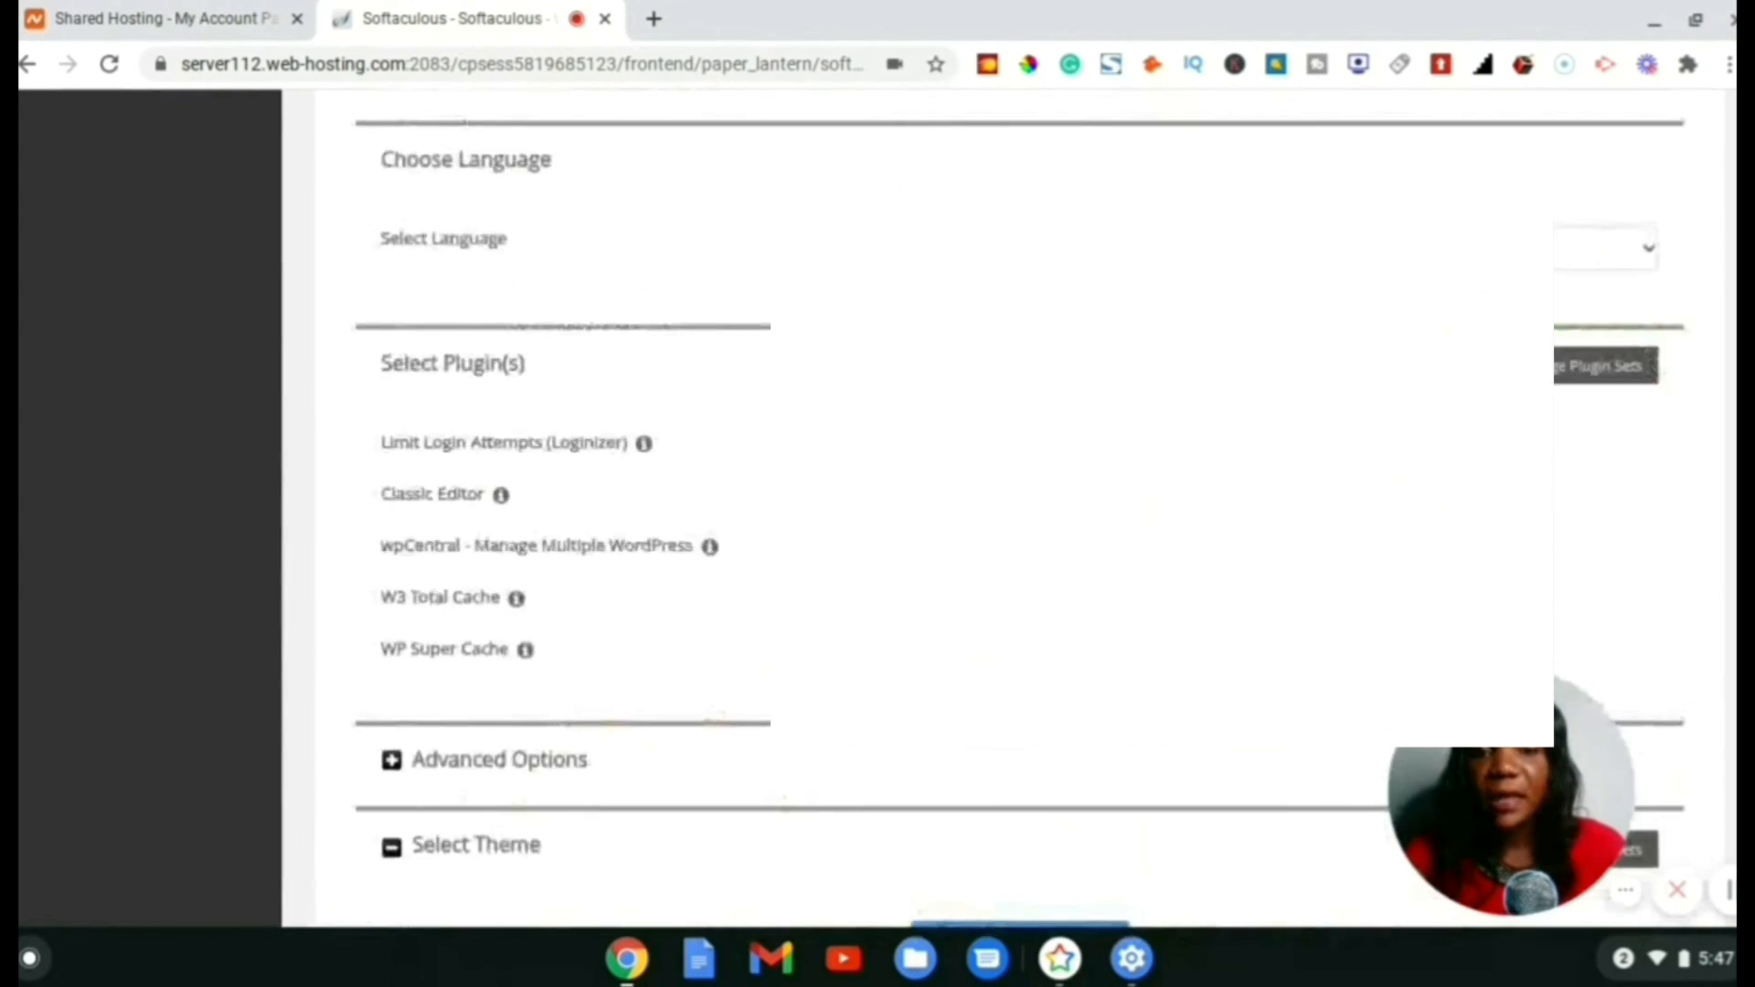
scroll(1006, 503, "up", 8)
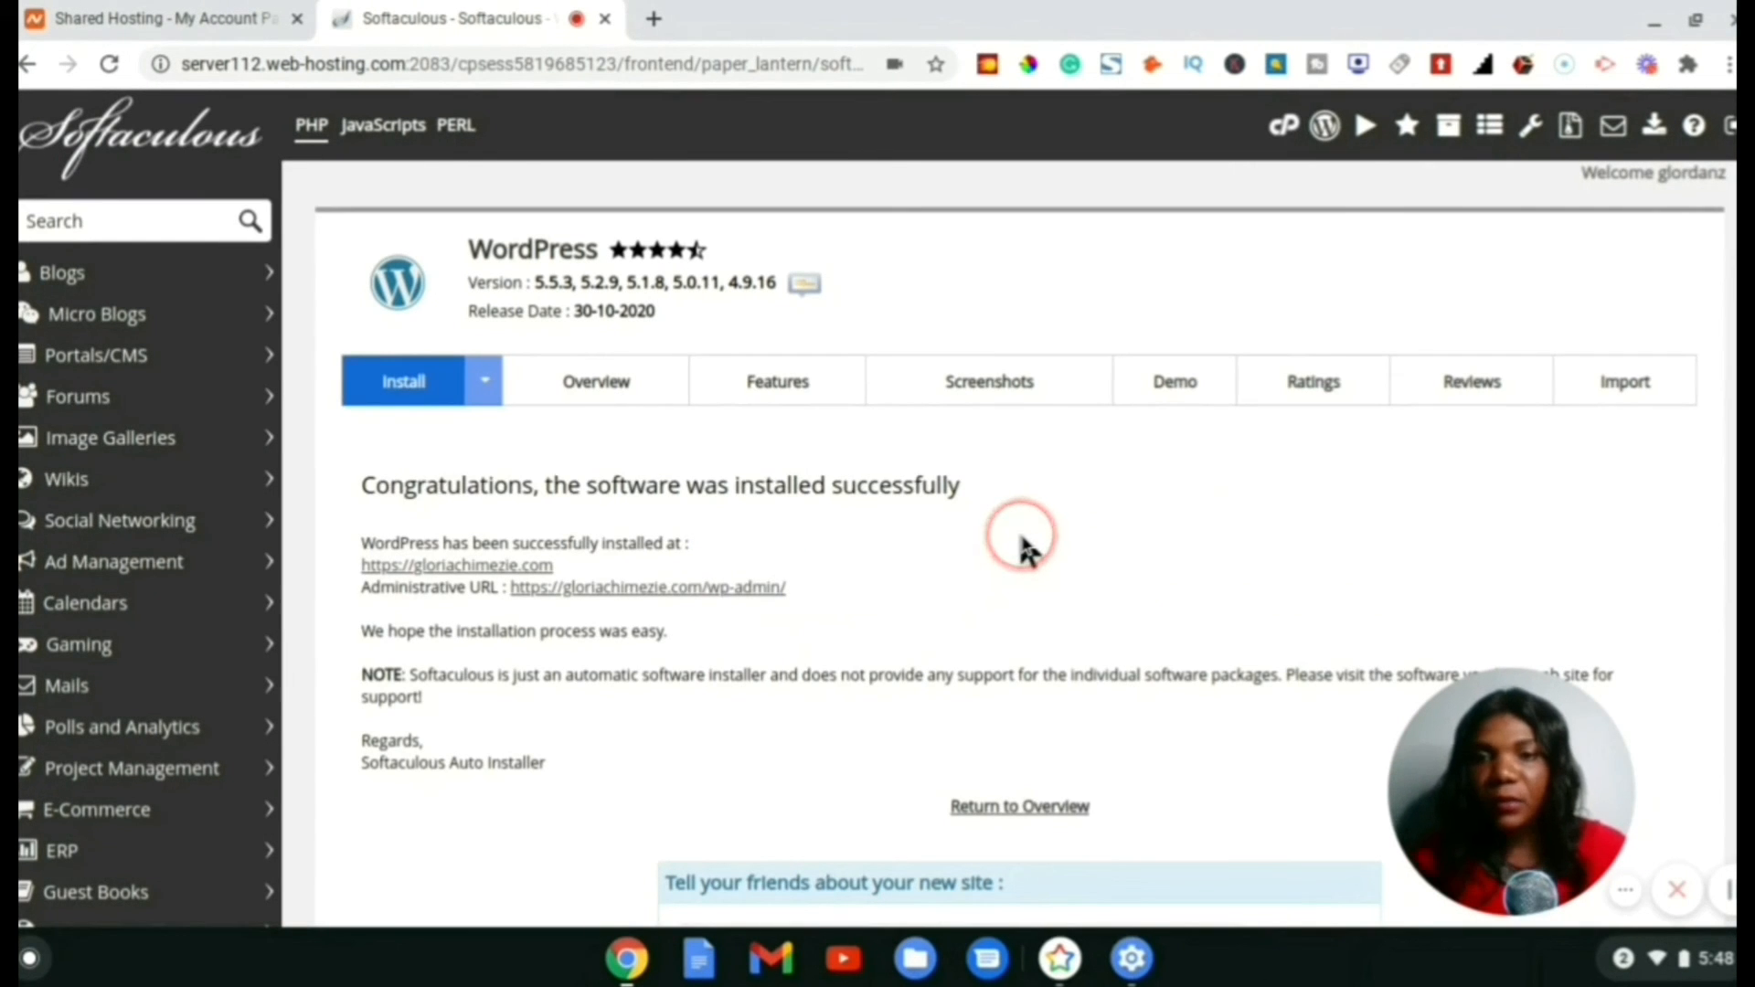
Open the site's administrative wp-admin link from the installation confirmation page in a new tab and switch to it
scroll(822, 557, "down", 1)
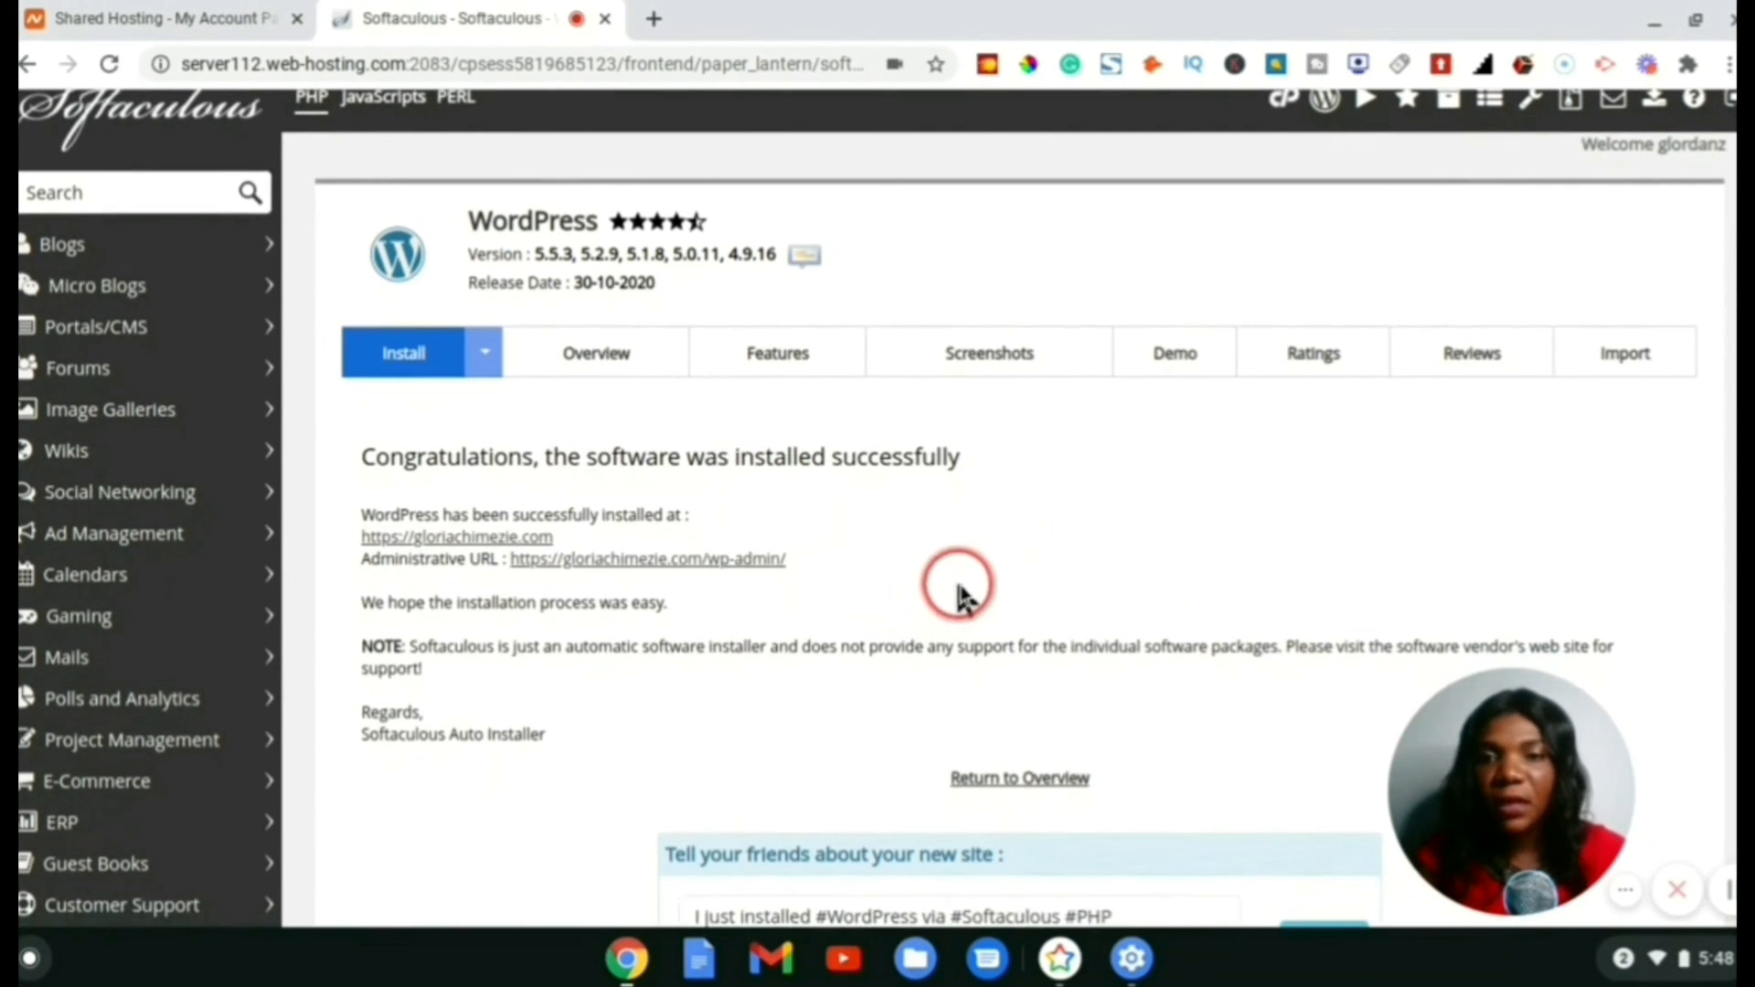
scroll(960, 586, "down", 2)
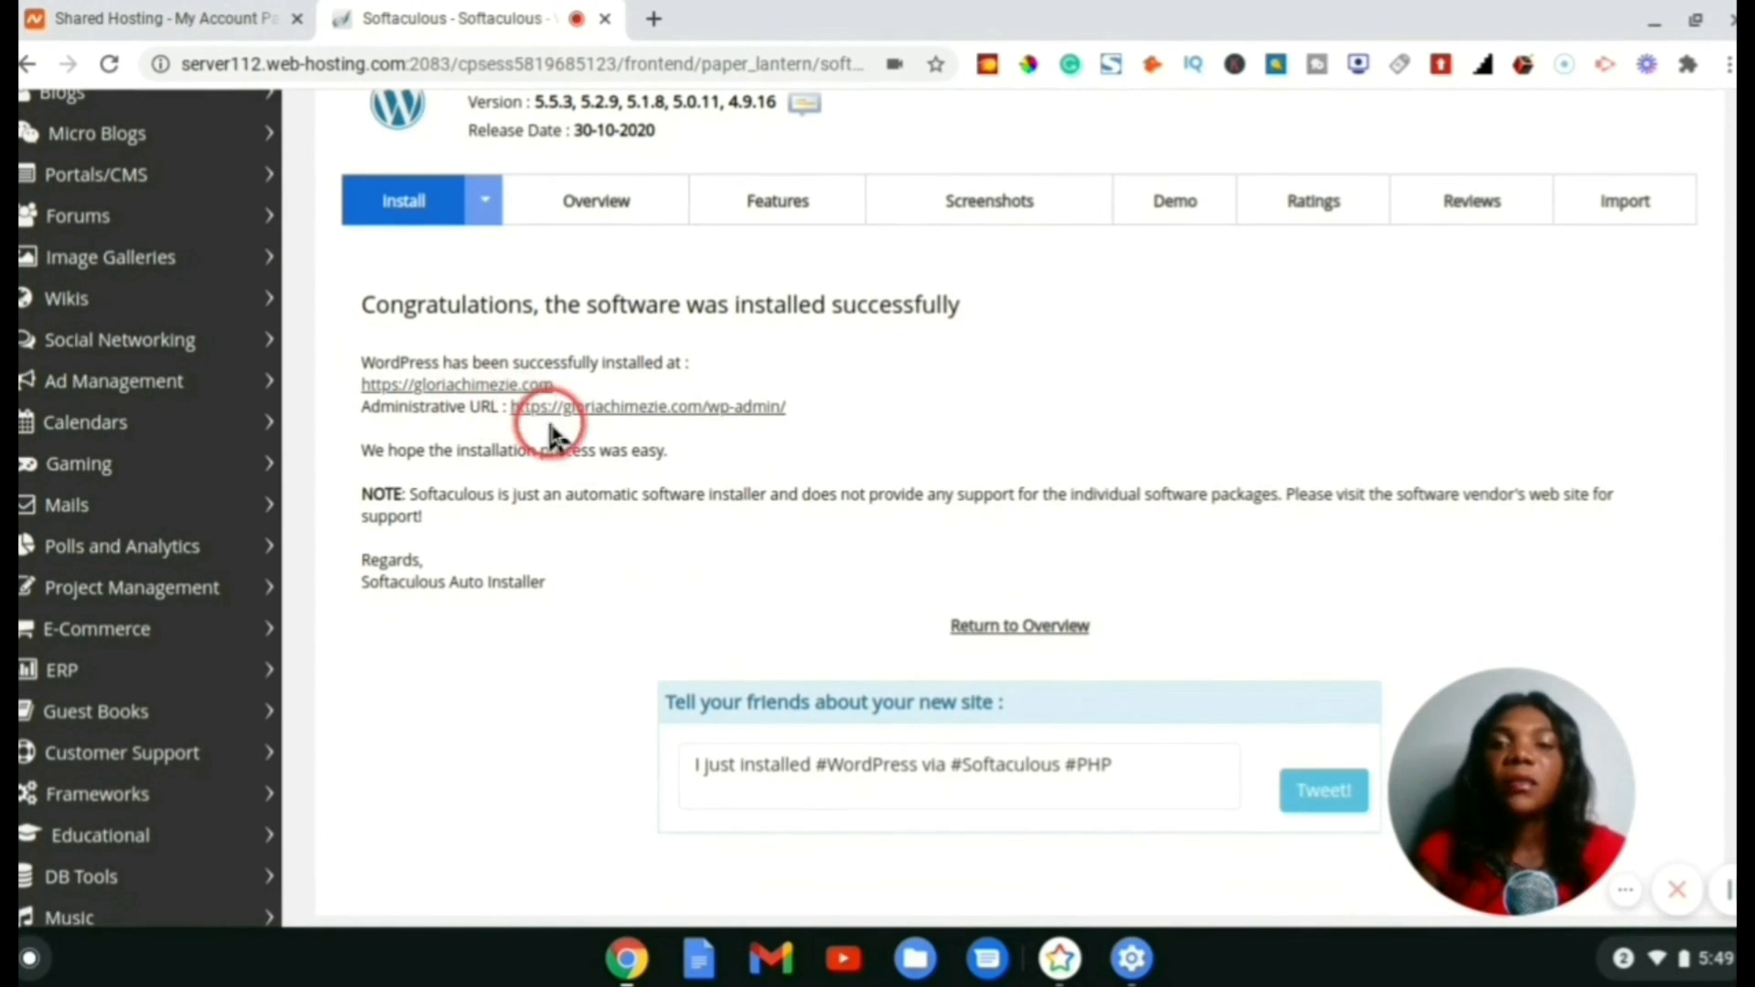
right_click(737, 410)
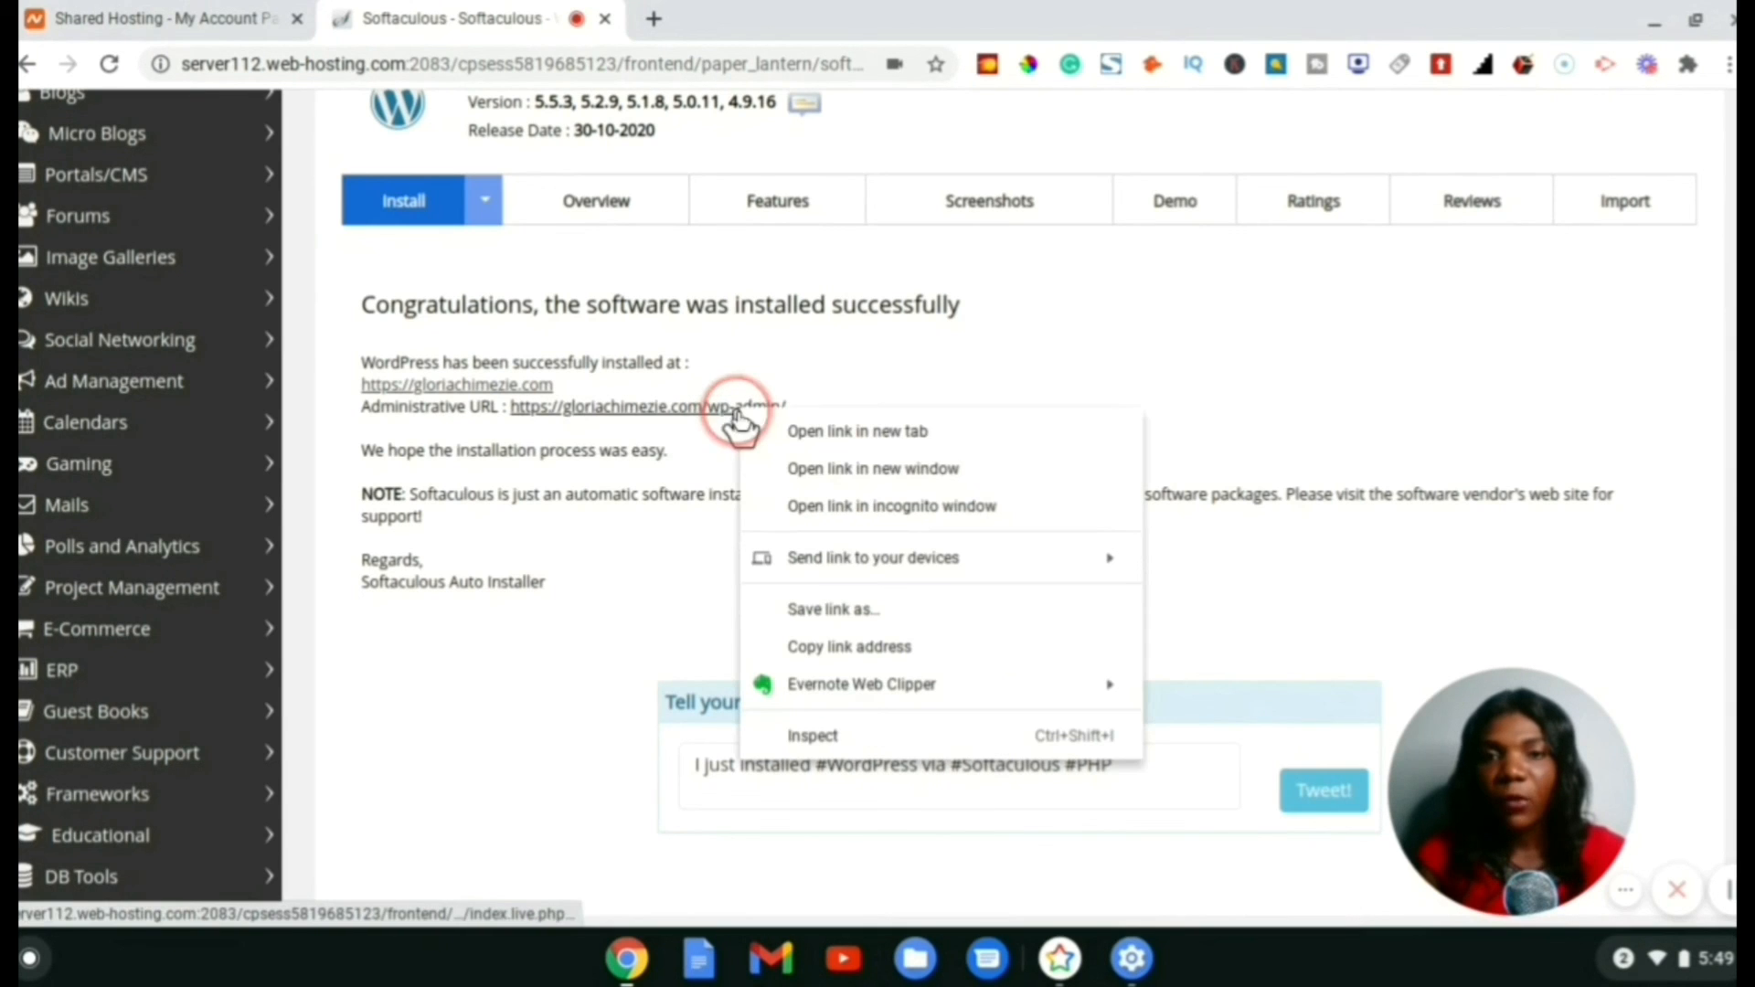
left_click(783, 439)
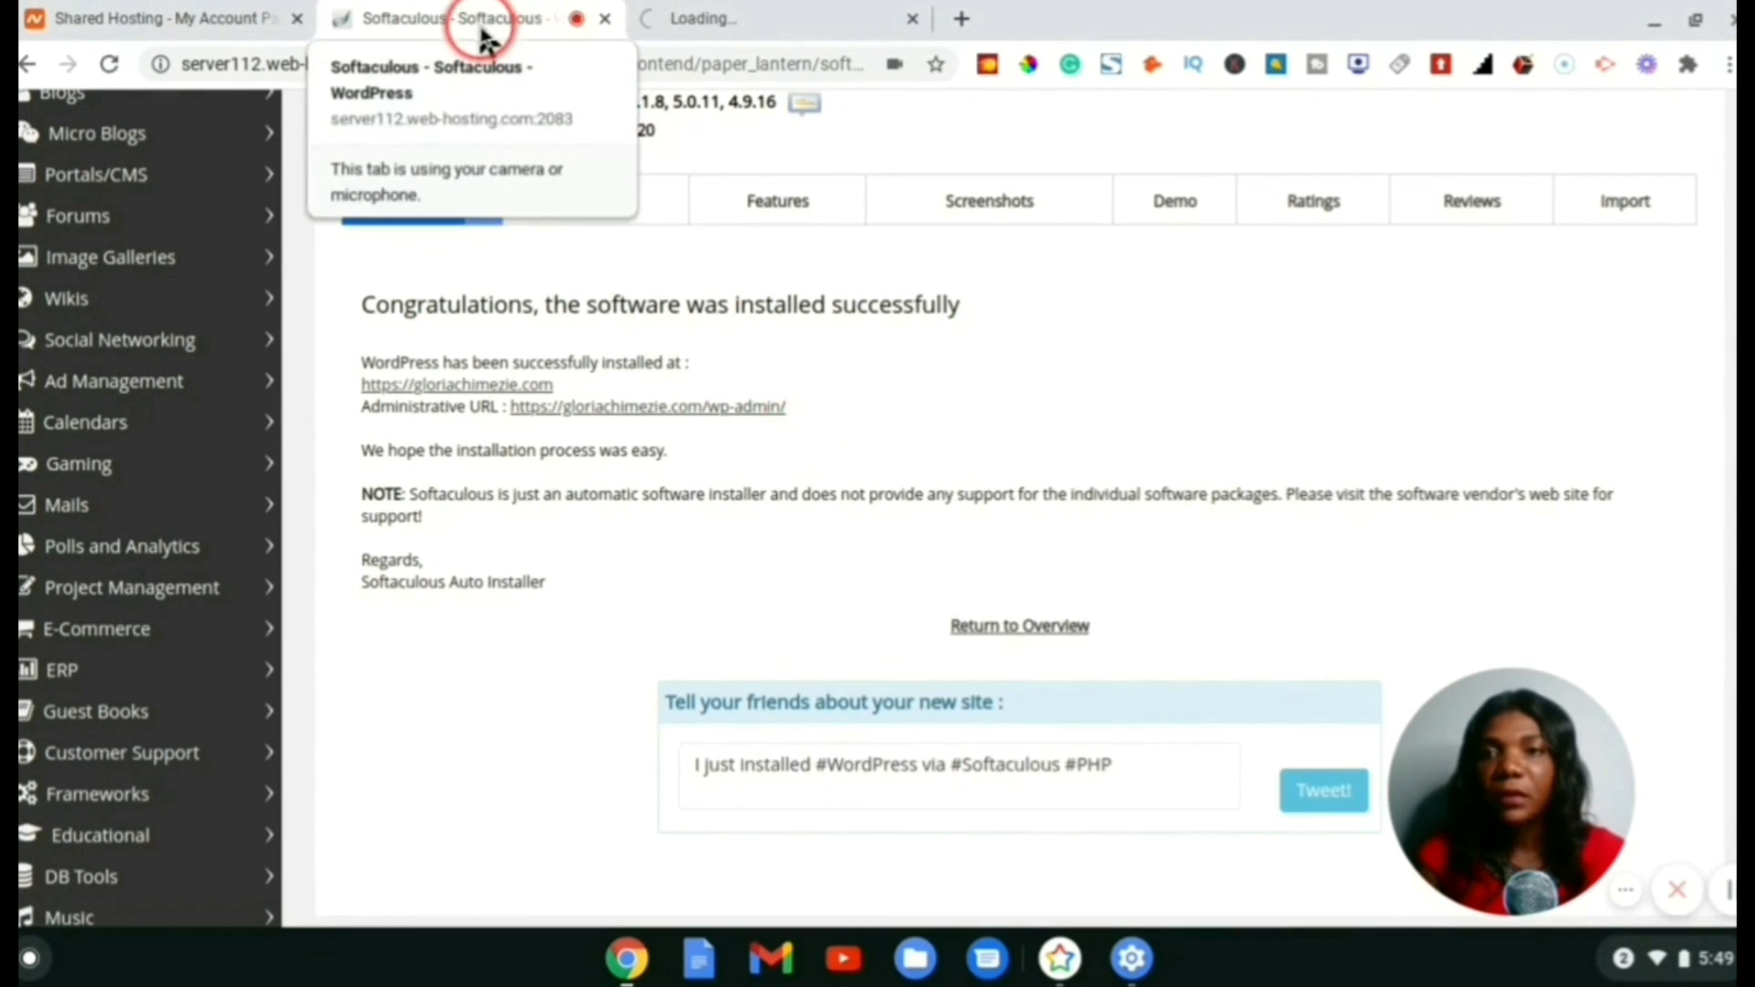
left_click(775, 23)
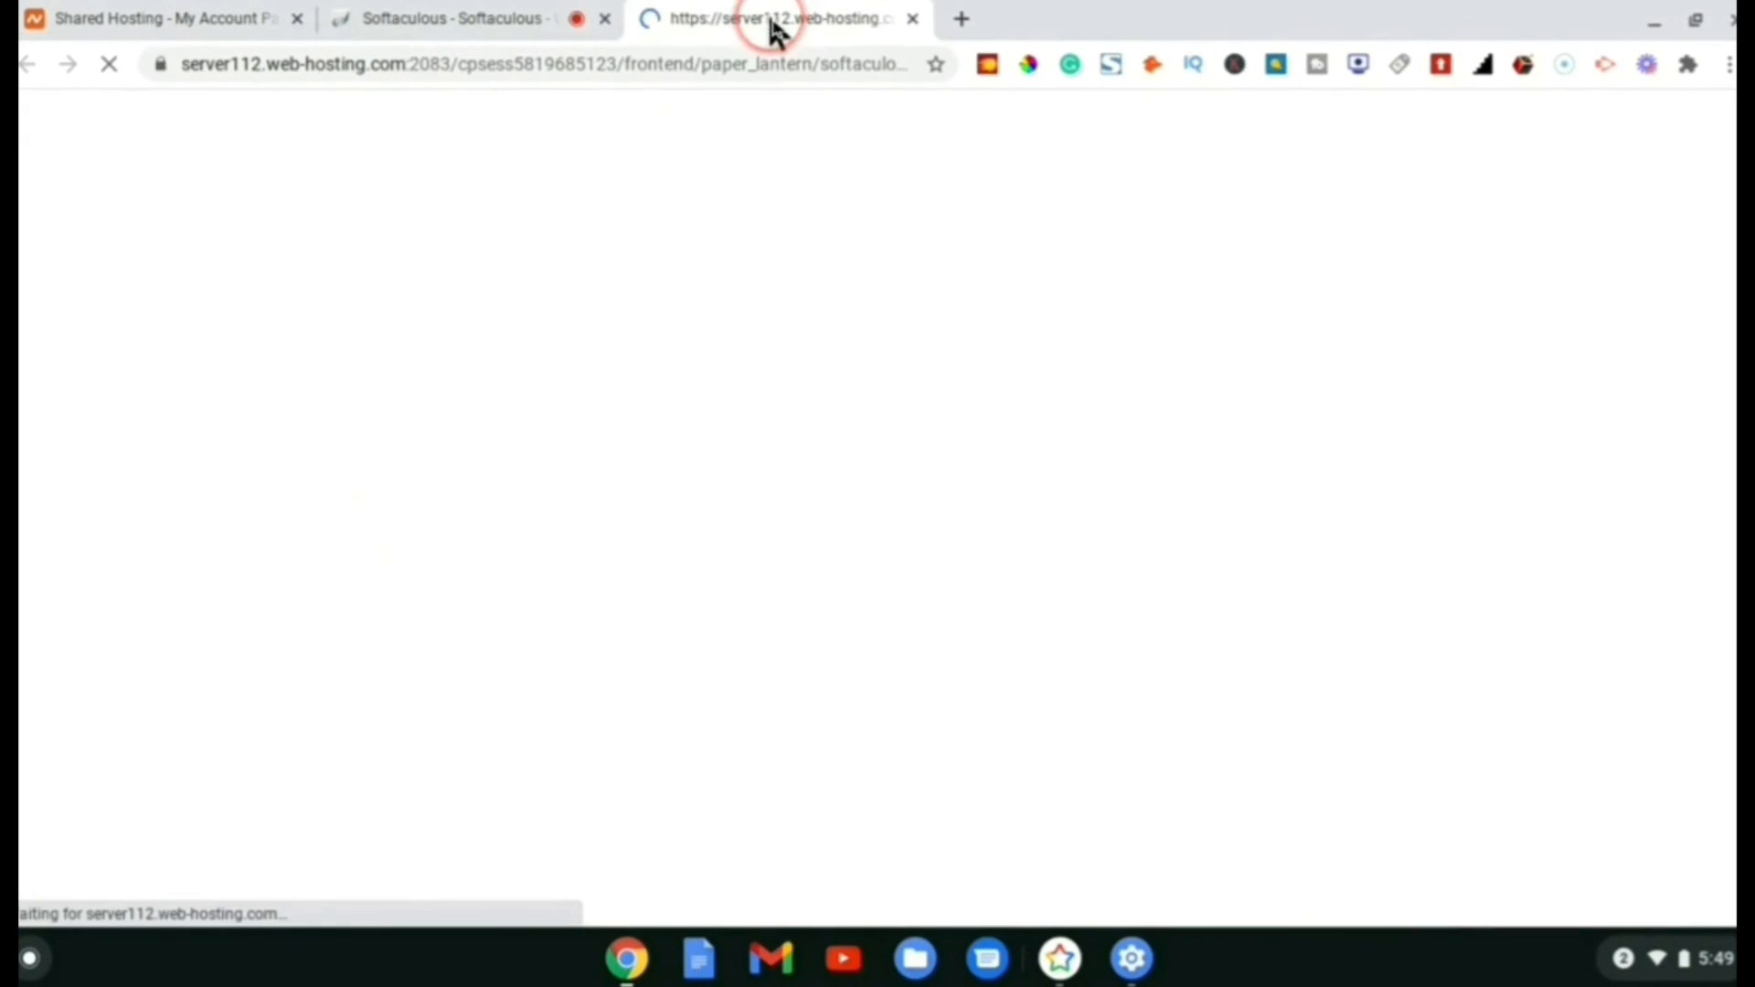